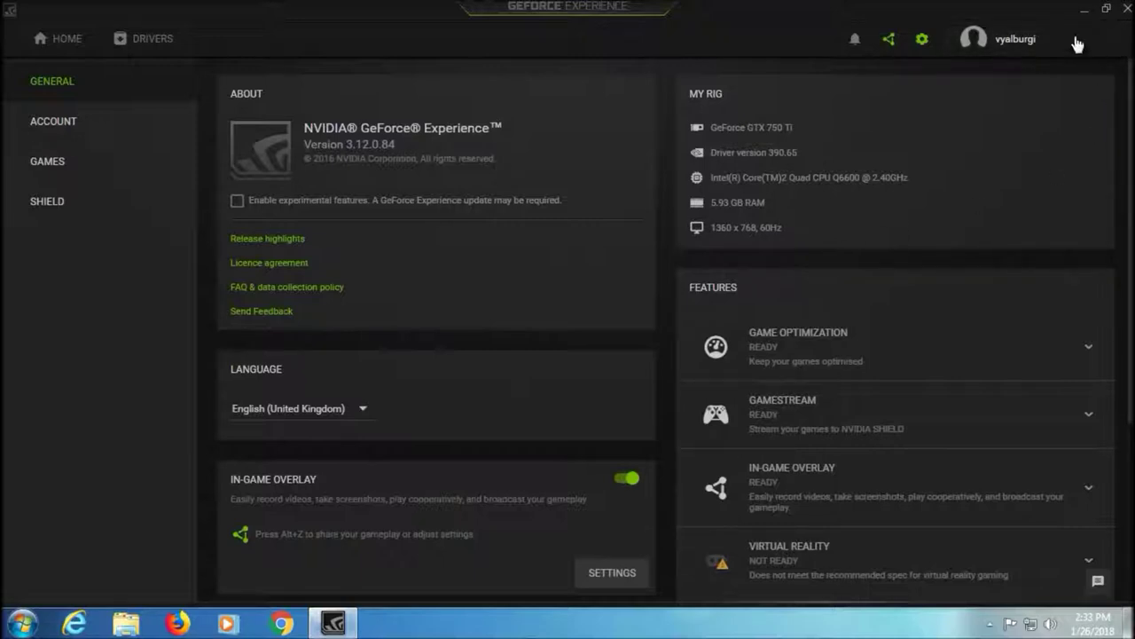
# Close the GeForce Experience window showing the Core2 Quad Q6600 2.40GHz system specs
pyautogui.click(1124, 9)
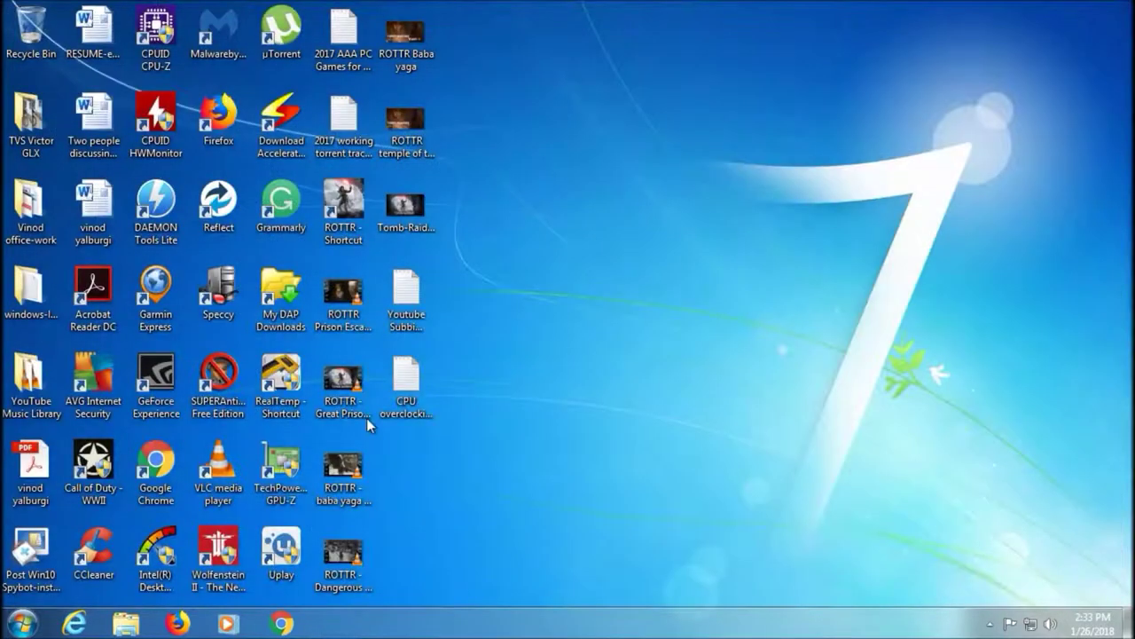
pyautogui.click(23, 622)
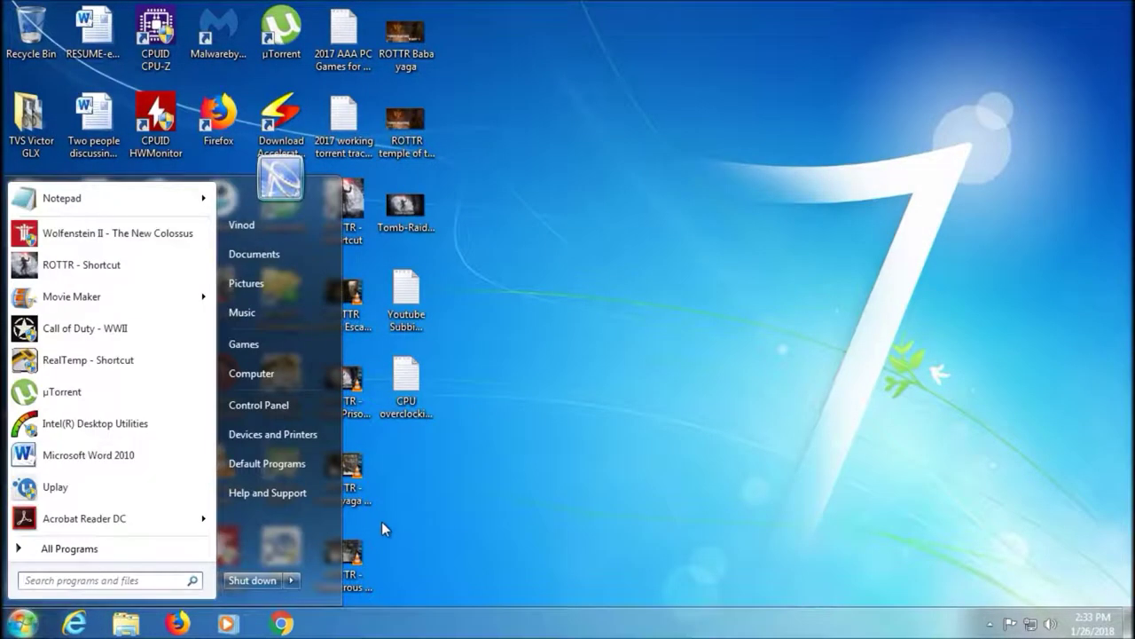
pyautogui.write('paint')
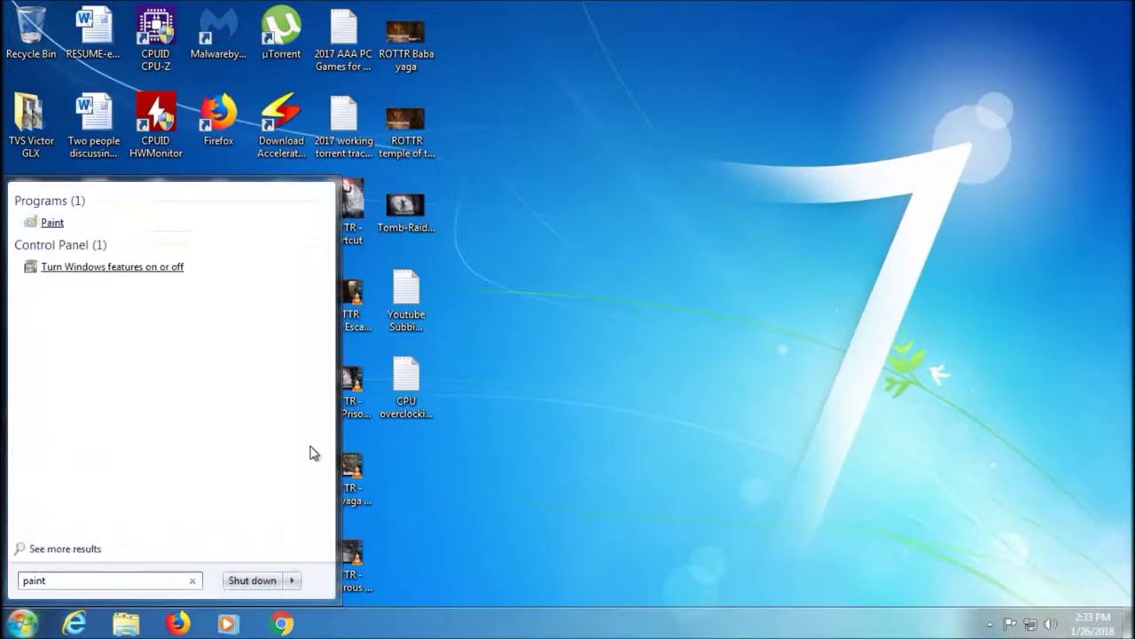
pyautogui.click(55, 224)
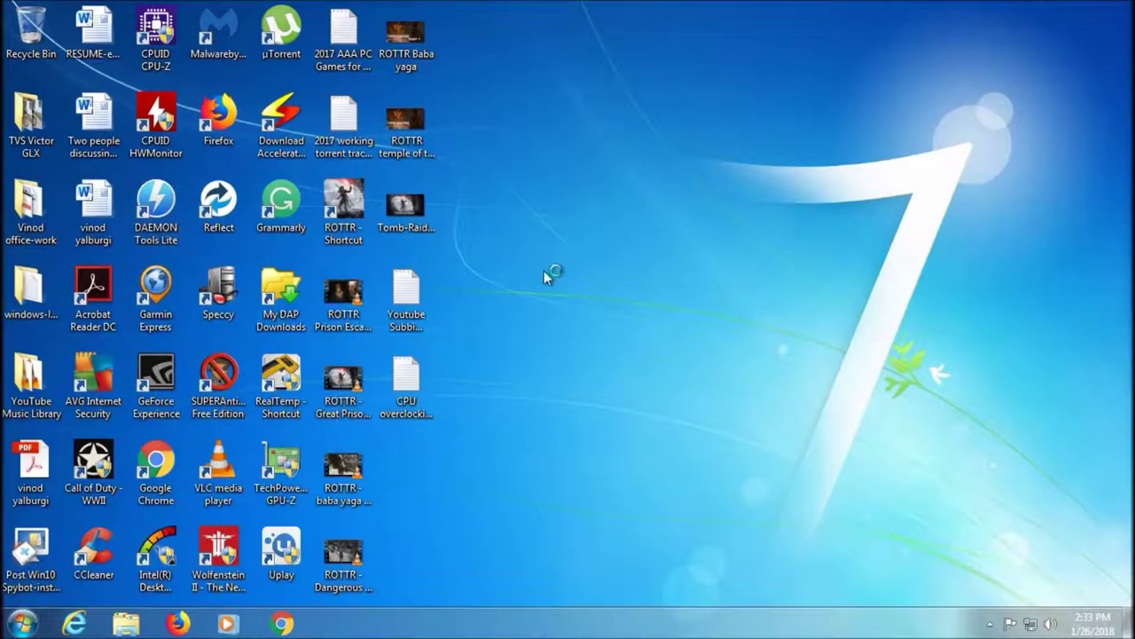
pyautogui.hotkey('ctrl', 'v')
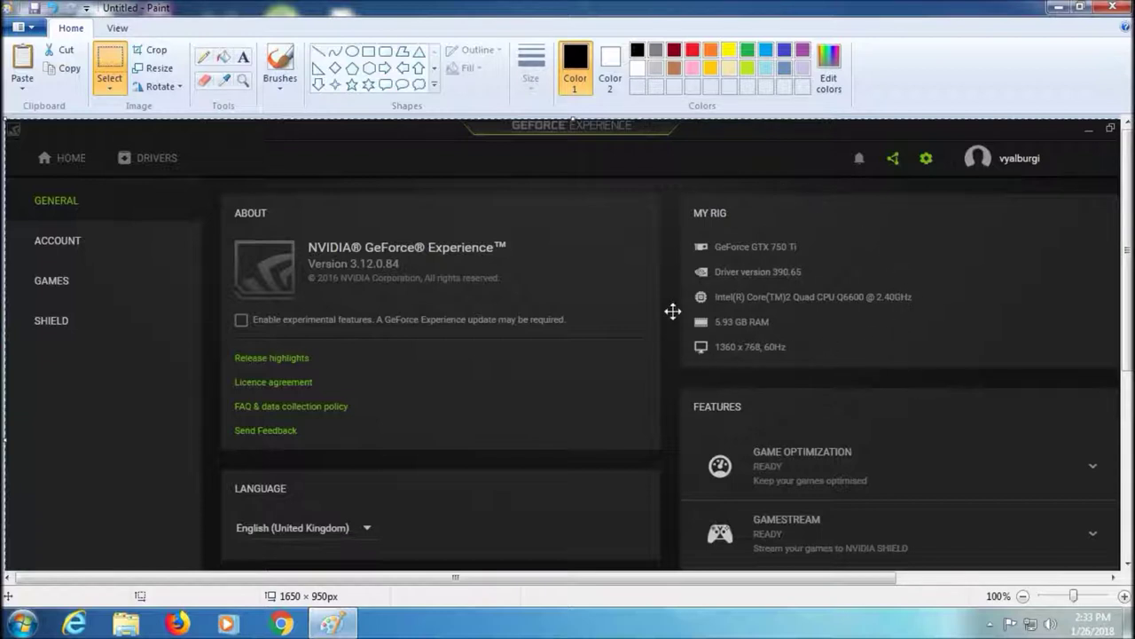
pyautogui.click(1113, 6)
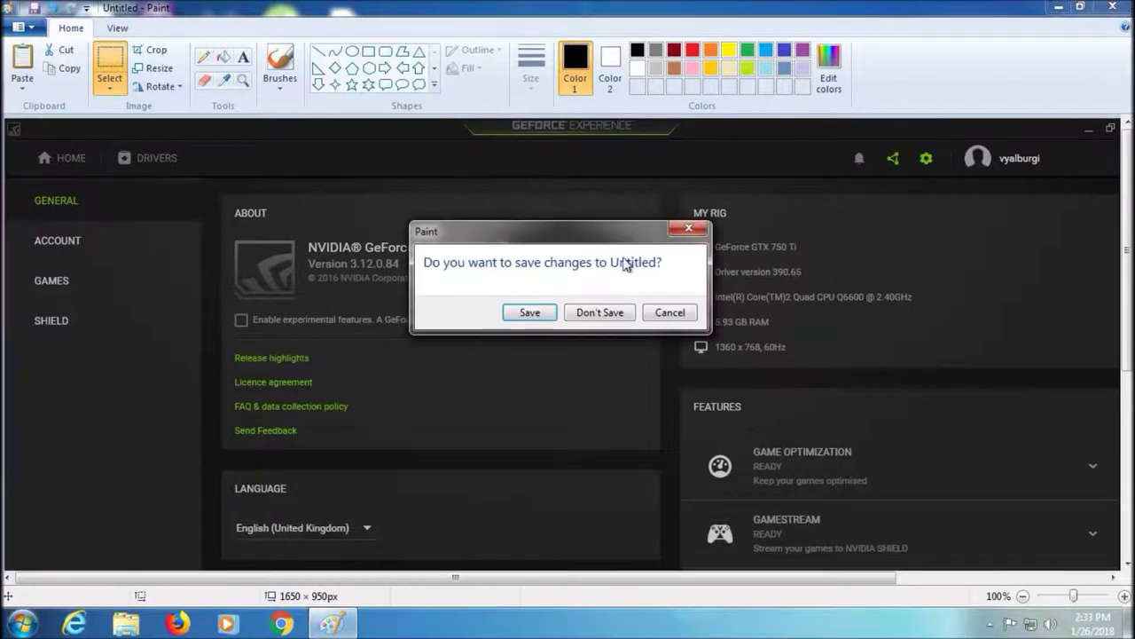
pyautogui.click(592, 321)
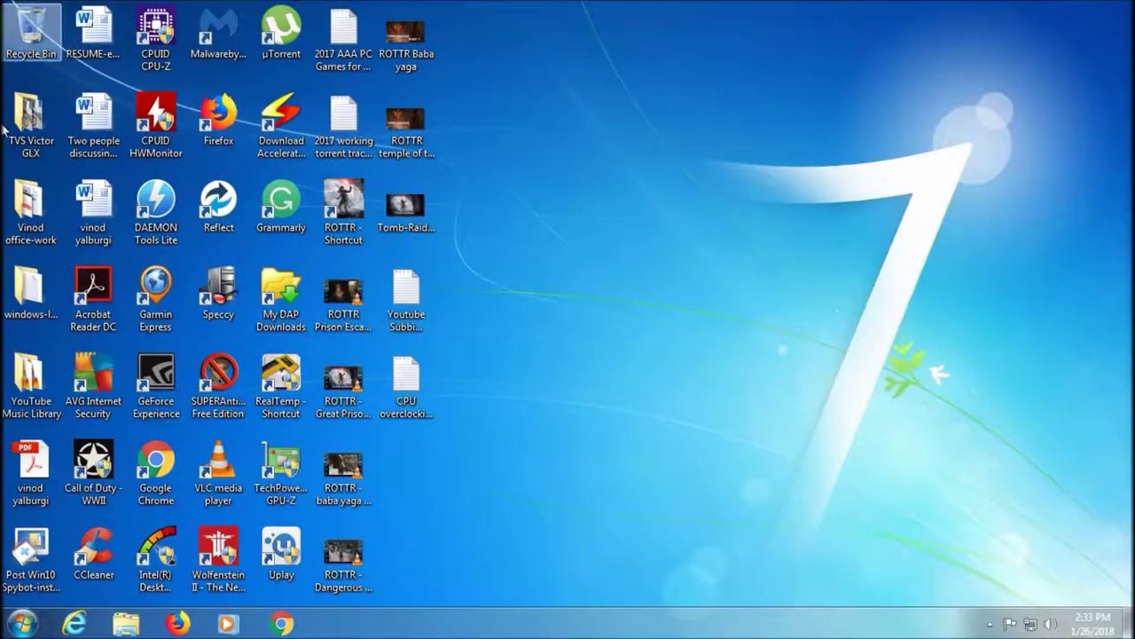
# Browse to Downloads\setfsb_2_2_134_98 and try launching setfsb, declining the UAC prompt
pyautogui.click(24, 623)
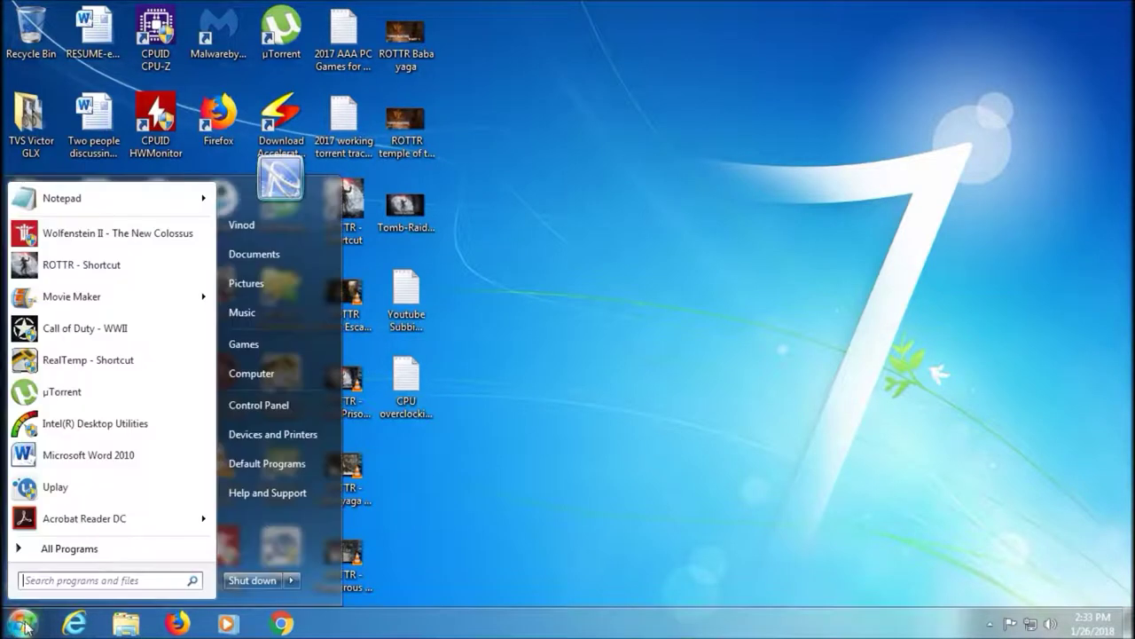
pyautogui.click(275, 374)
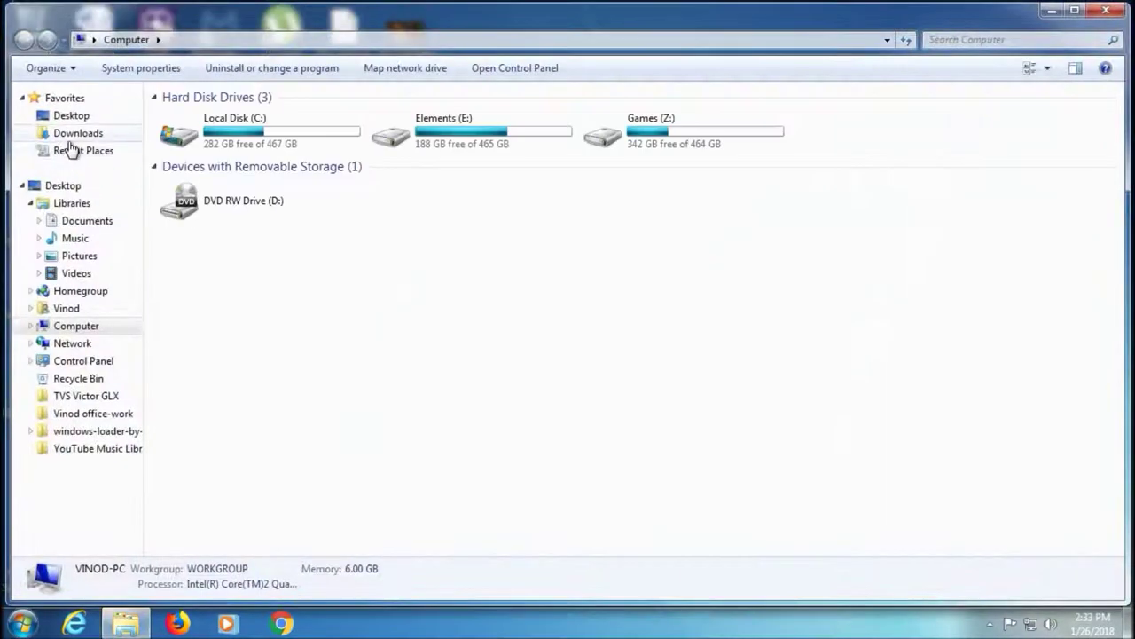
pyautogui.click(76, 133)
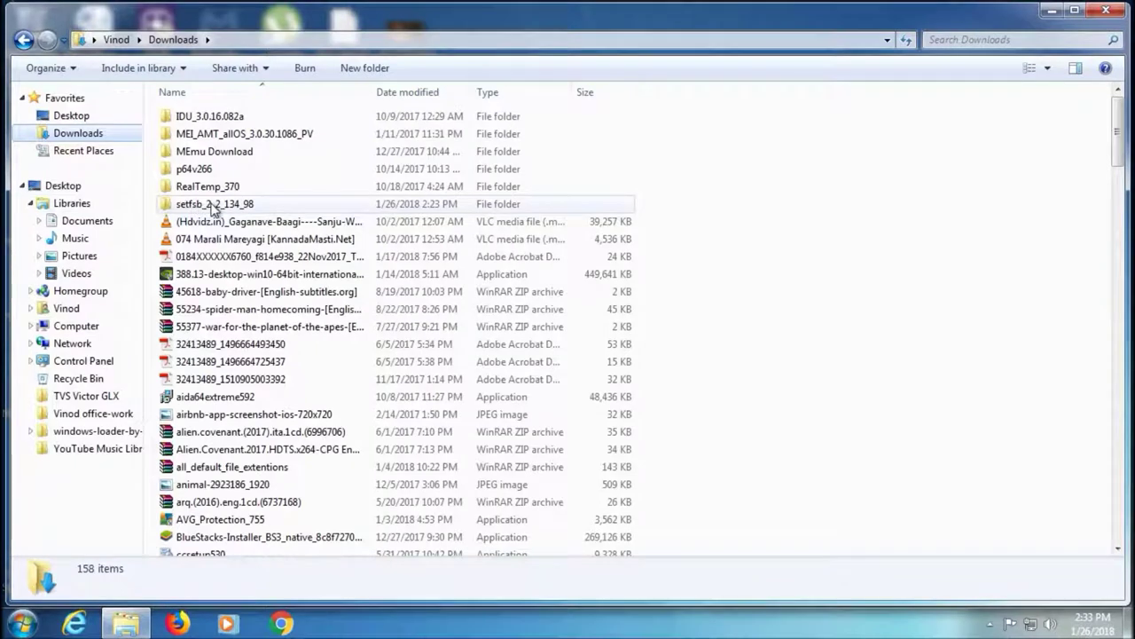
pyautogui.doubleClick(182, 205)
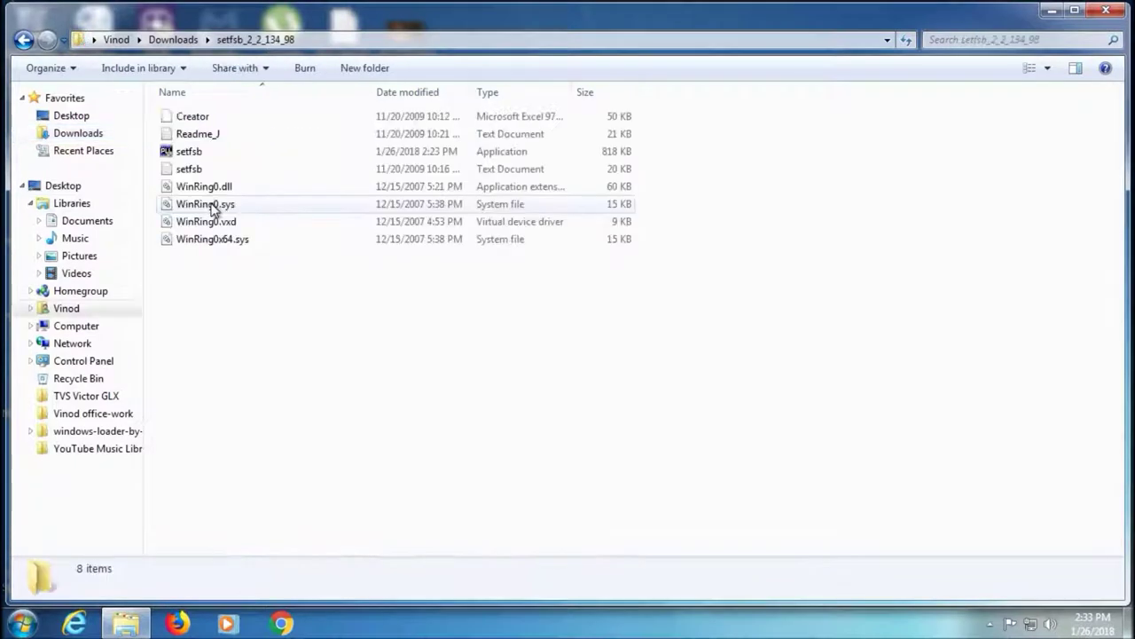
pyautogui.doubleClick(213, 156)
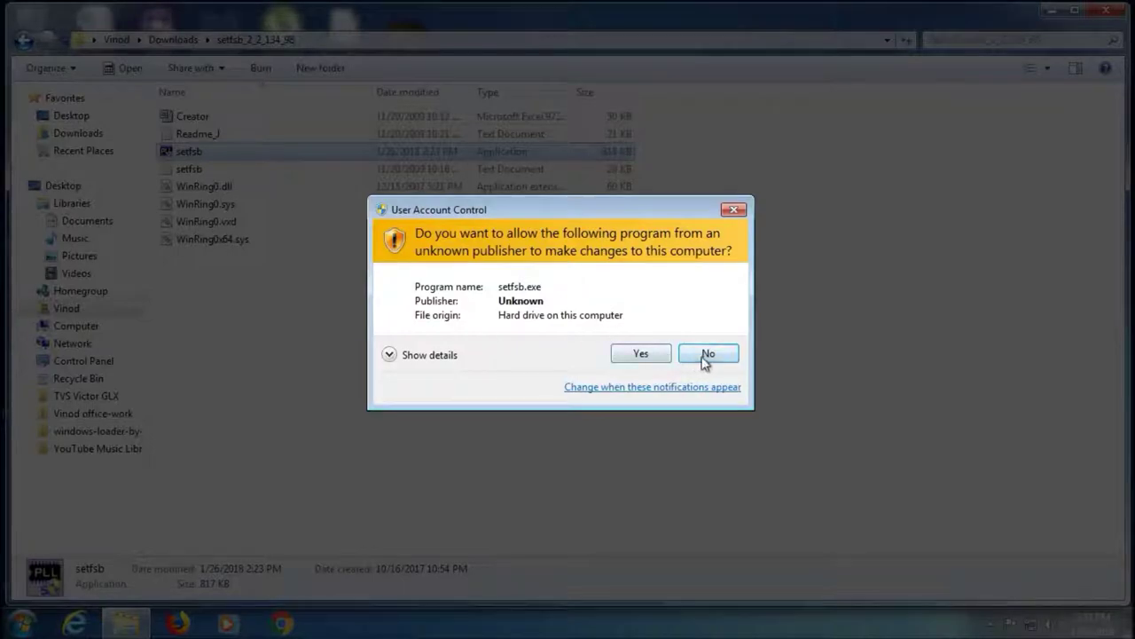
pyautogui.click(707, 355)
# Read through the Readme_J file maximized in Notepad, then close it
pyautogui.click(206, 134)
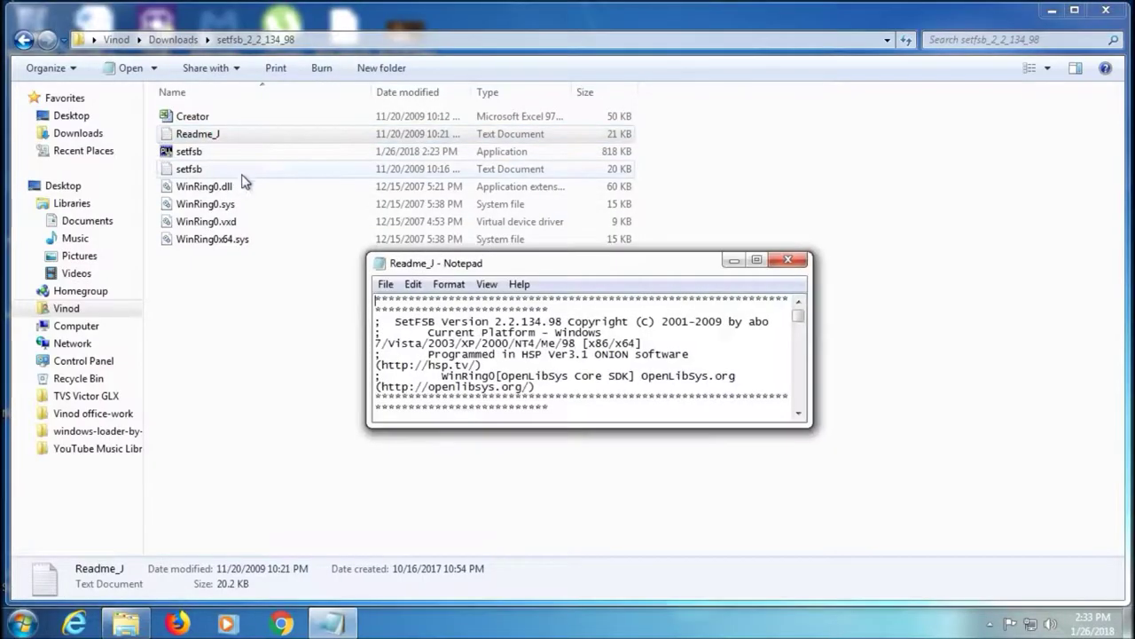
pyautogui.scroll(-2, 581, 355)
pyautogui.click(753, 262)
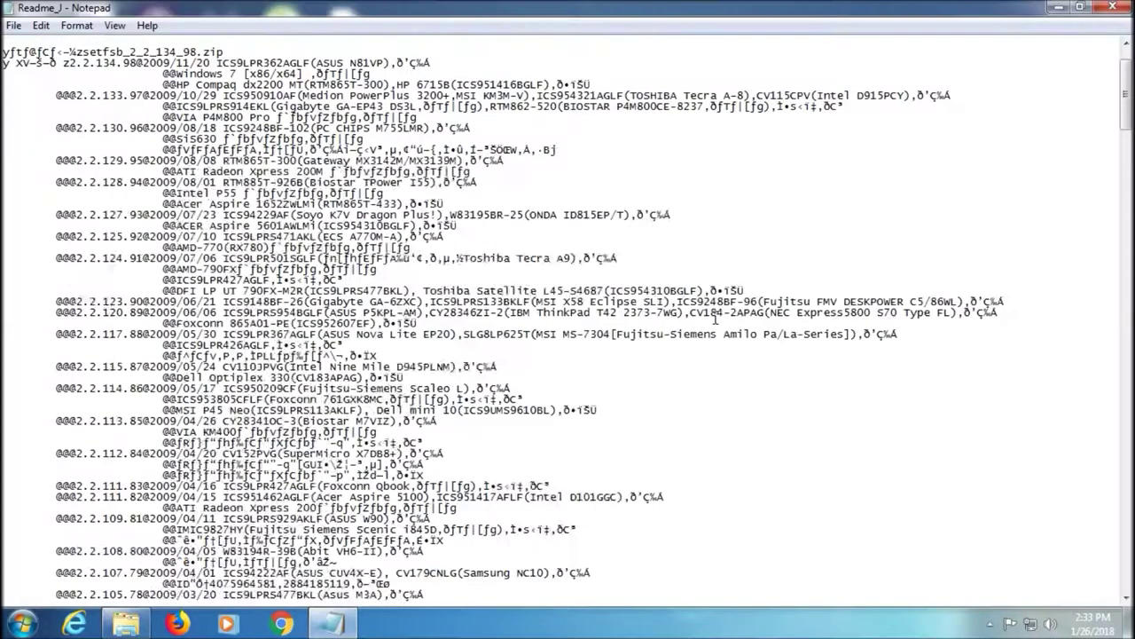
pyautogui.scroll(-7, 714, 318)
pyautogui.scroll(3, 714, 318)
pyautogui.scroll(-4, 766, 276)
pyautogui.click(1114, 8)
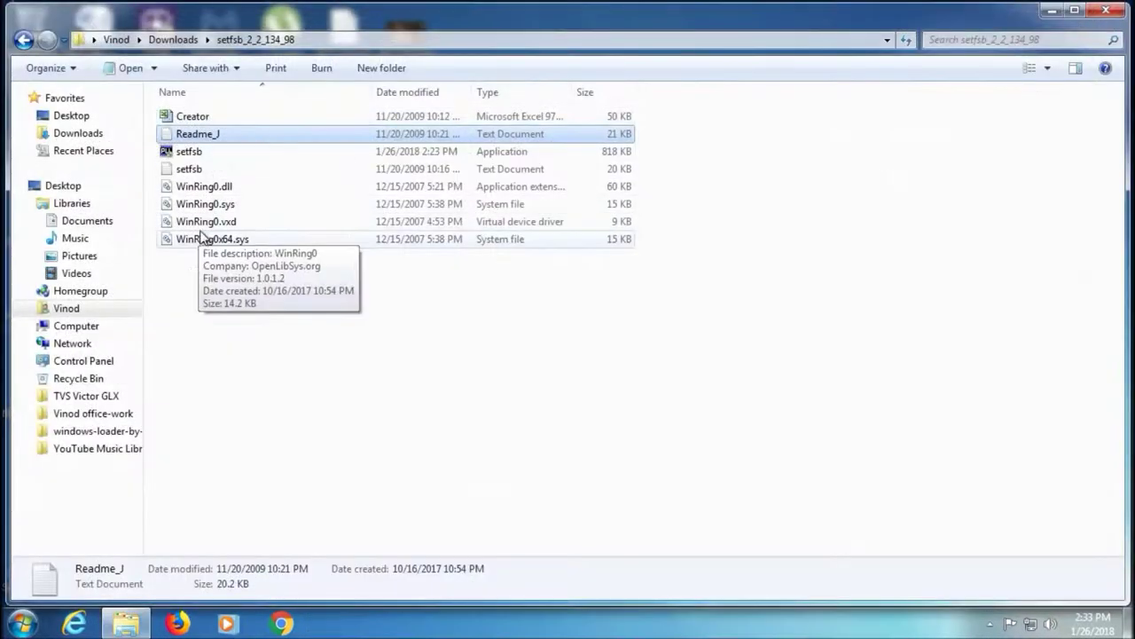
pyautogui.doubleClick(203, 171)
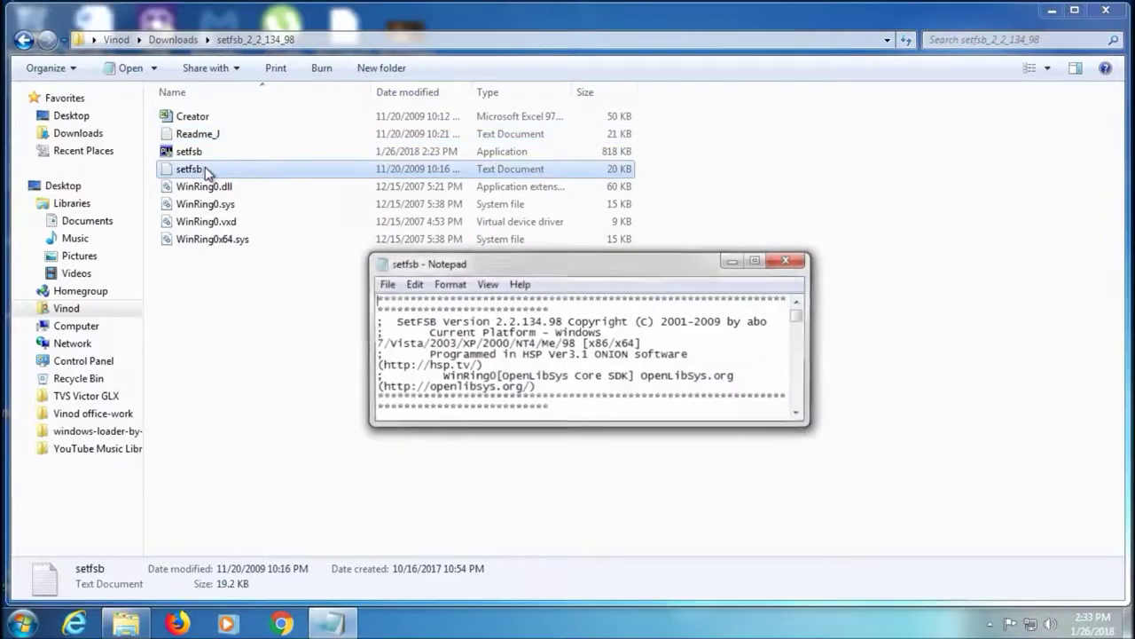
pyautogui.click(757, 257)
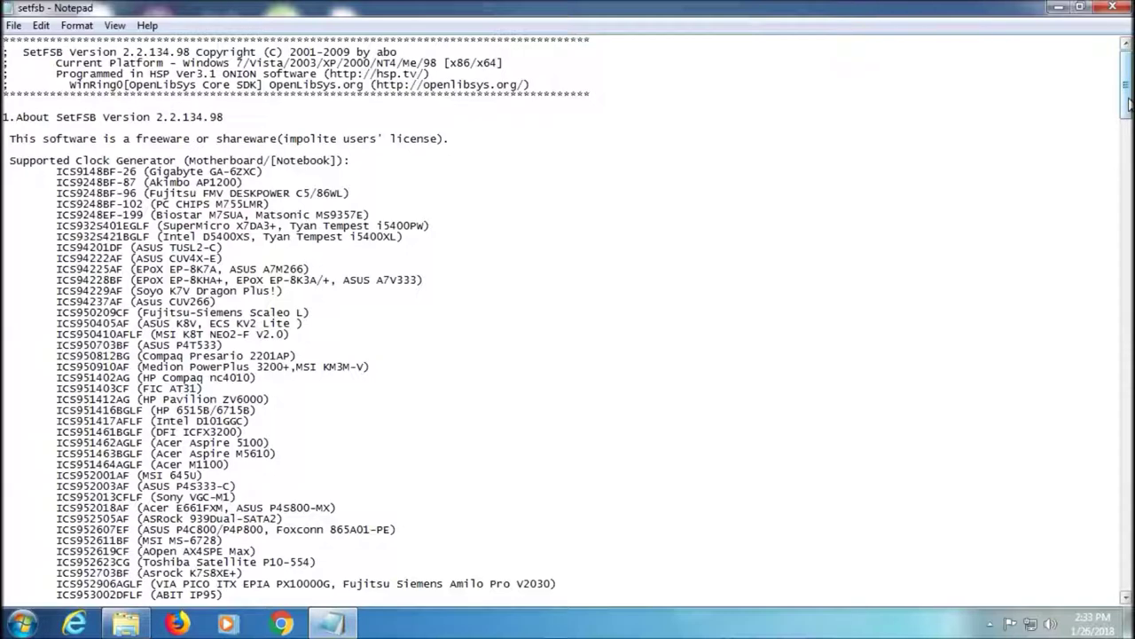
pyautogui.moveTo(1129, 104); pyautogui.dragTo(1129, 98)
pyautogui.hotkey('ctrl', 'f')
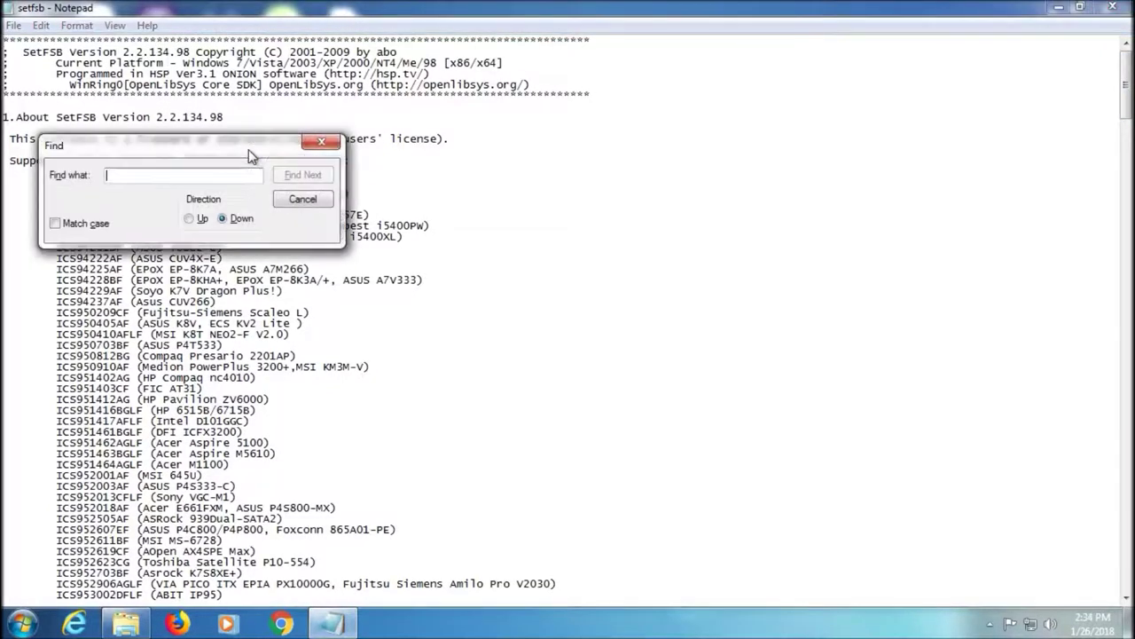
pyautogui.write('Intel DG33')
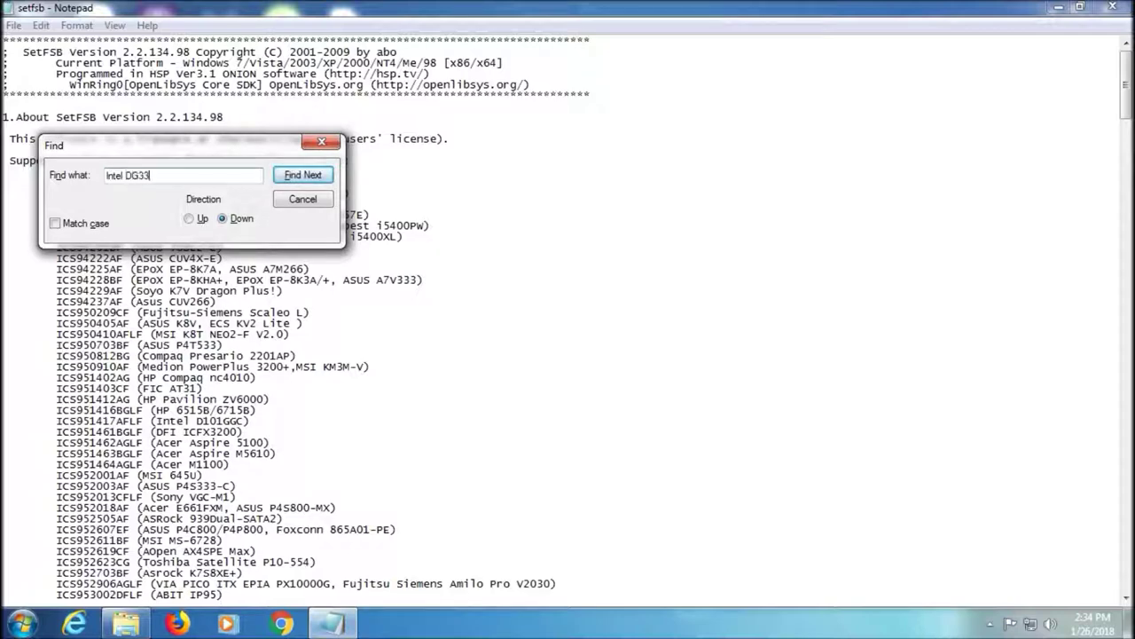
pyautogui.write('BU')
pyautogui.press('Return')
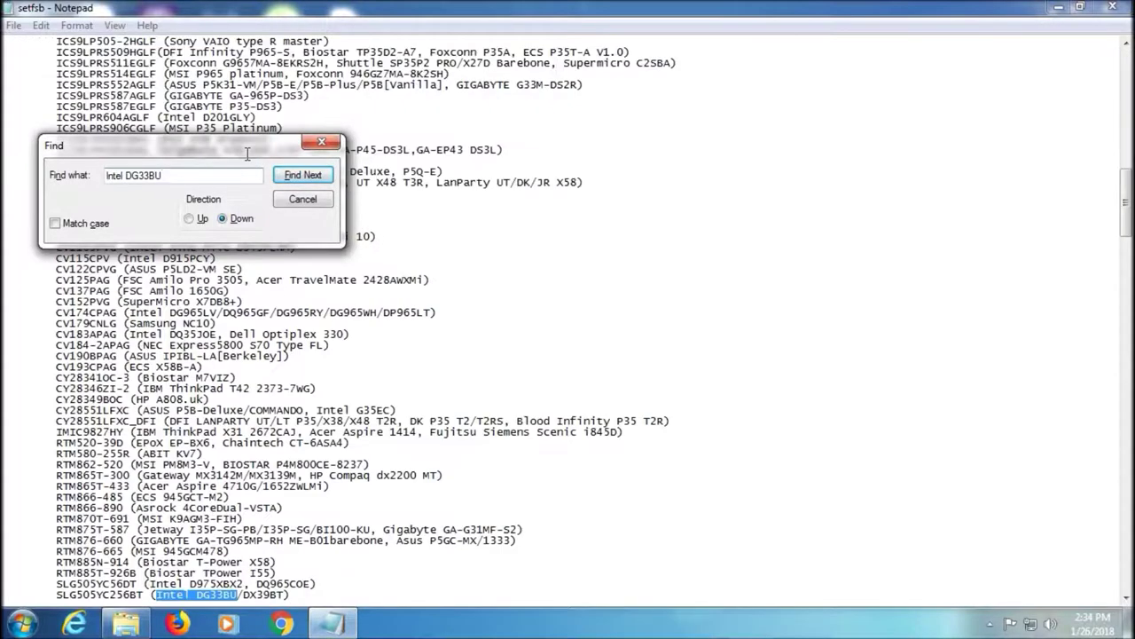
pyautogui.click(326, 204)
pyautogui.scroll(-1, 390, 409)
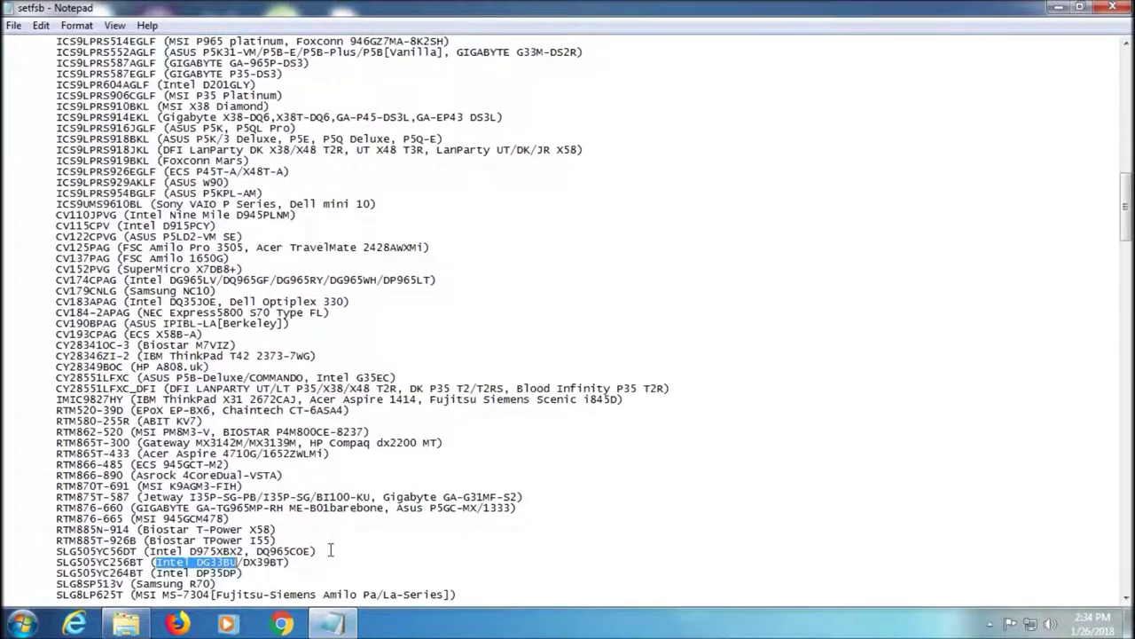
pyautogui.moveTo(323, 559); pyautogui.dragTo(57, 565)
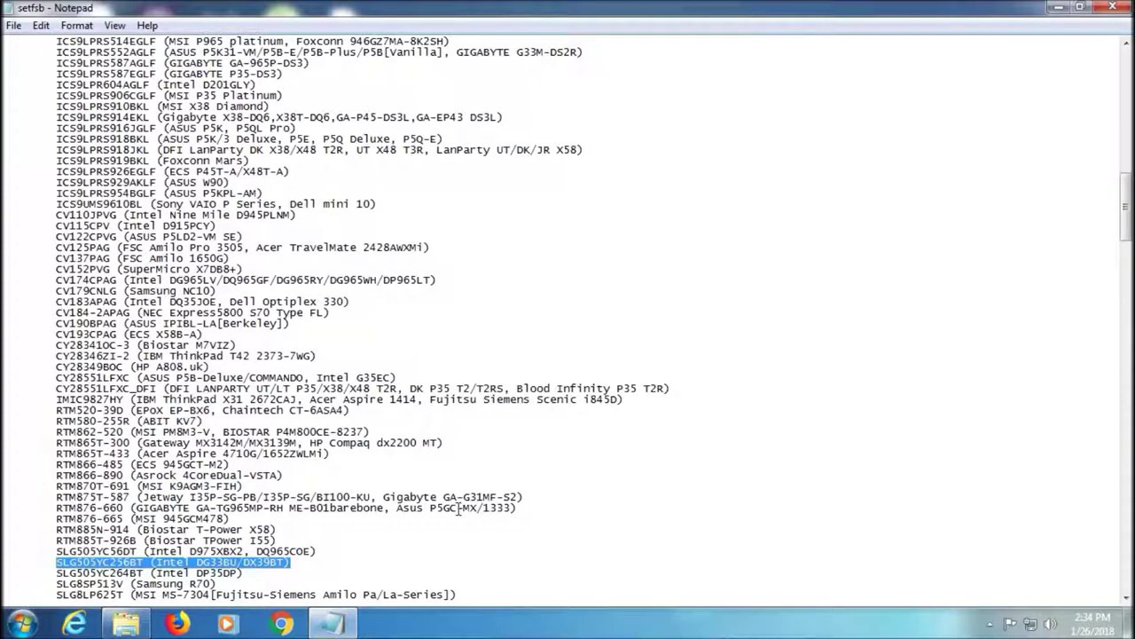
pyautogui.click(1123, 9)
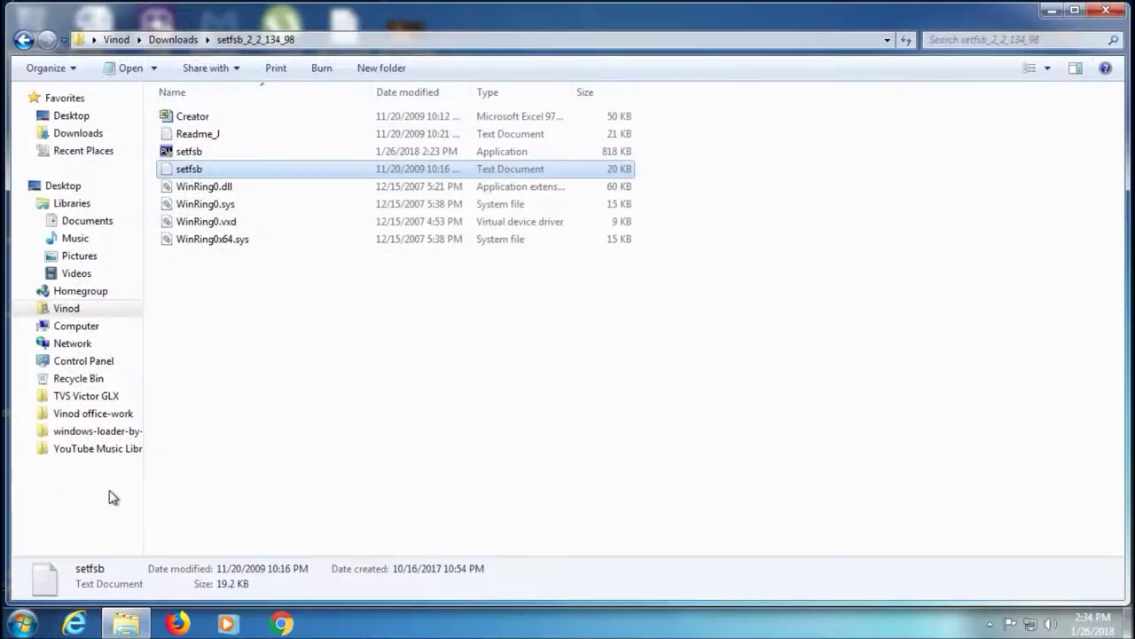
# Start a new Notepad note and shrink it to a small window over Explorer
pyautogui.click(22, 623)
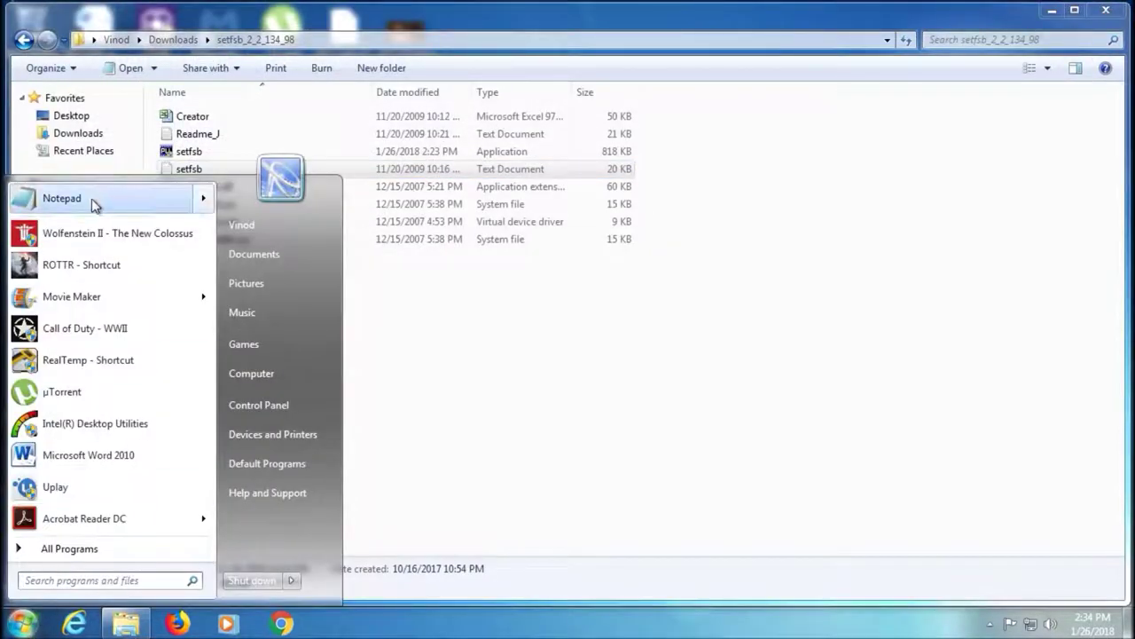
pyautogui.click(93, 200)
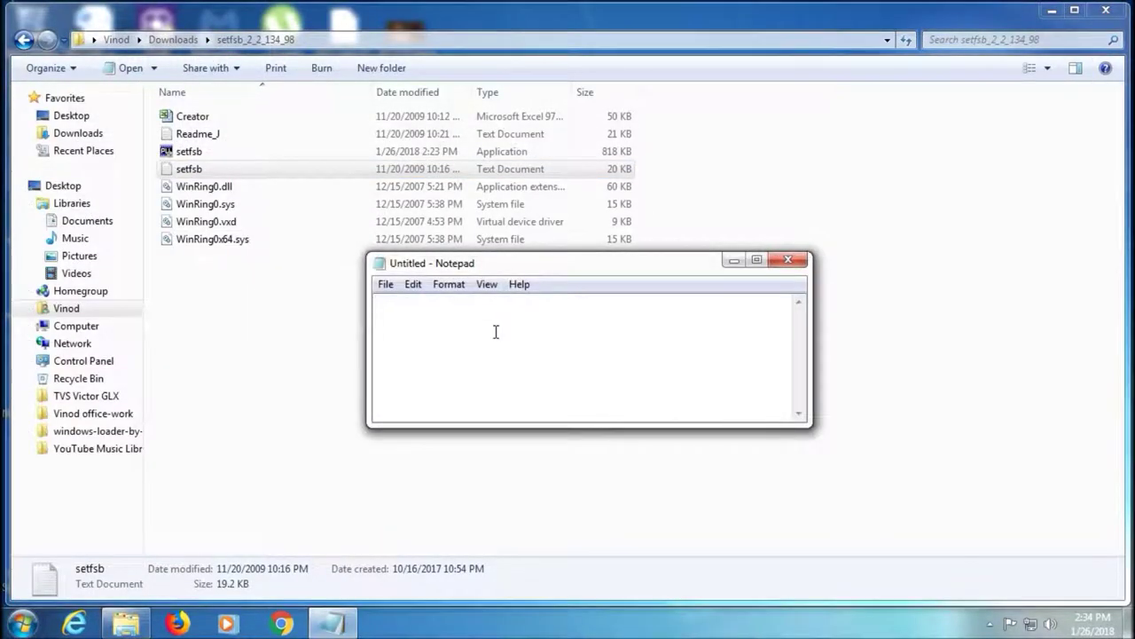
pyautogui.click(756, 260)
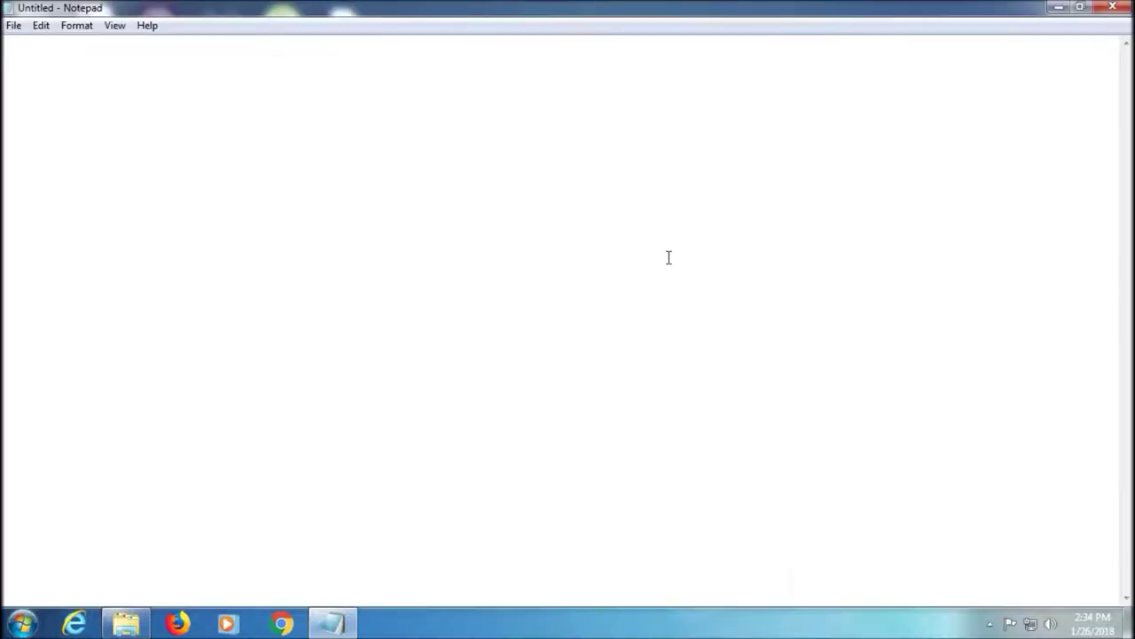
pyautogui.click(1059, 7)
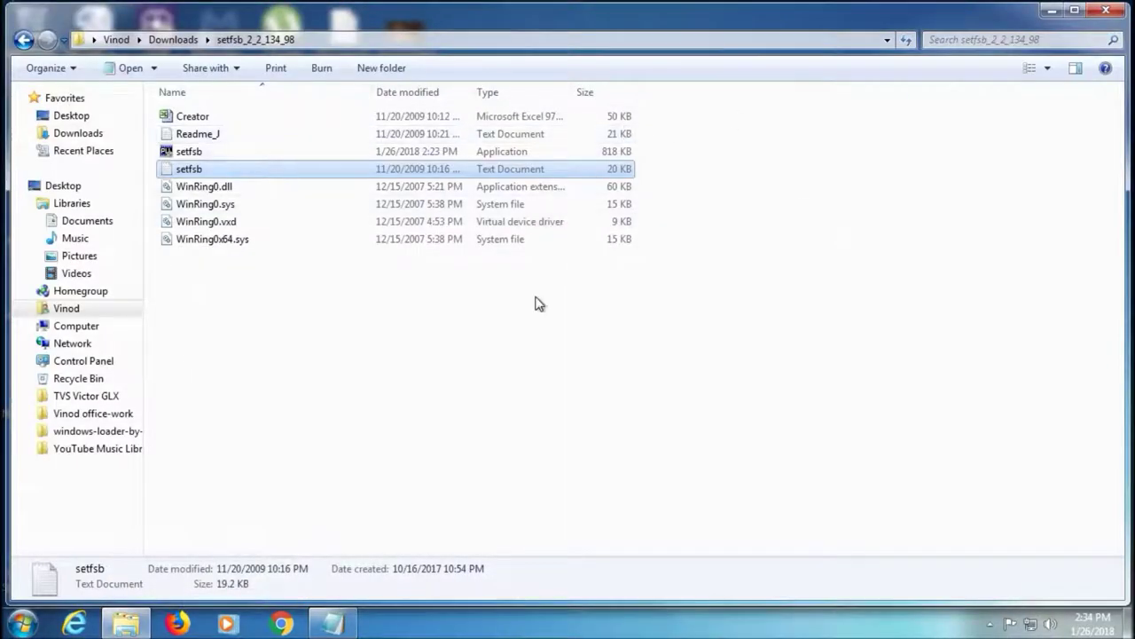
pyautogui.click(333, 622)
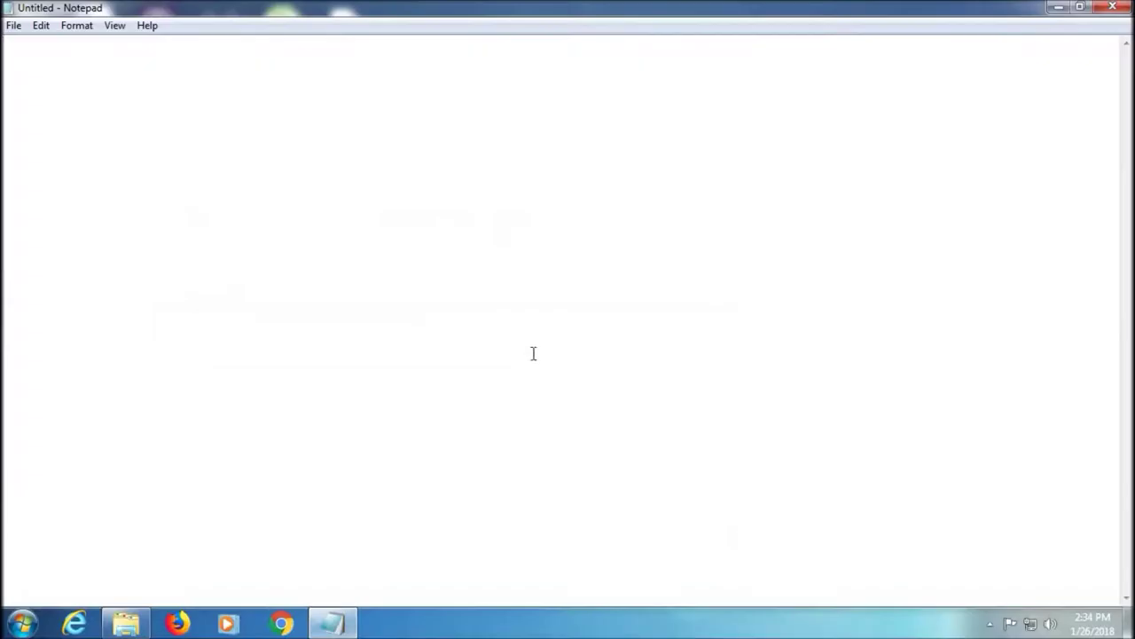
pyautogui.click(1079, 7)
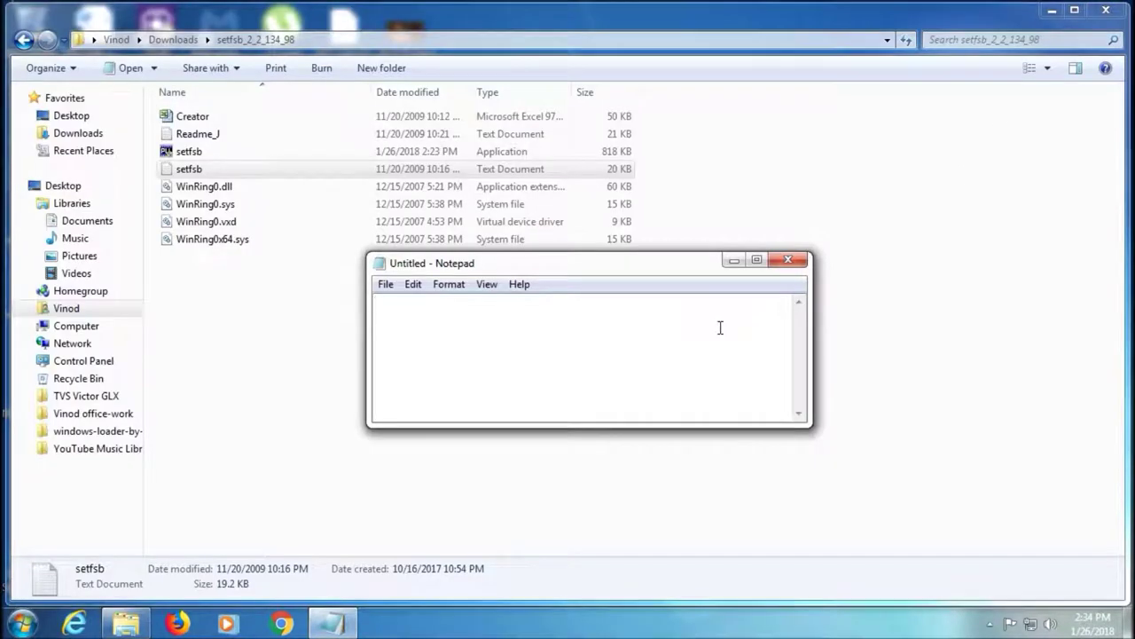
# Type 'Just open the setfsb readme file to locate your moMO model number. Mine is' and paste the model code
pyautogui.write('Jut')
pyautogui.press('BackSpace')
pyautogui.press('BackSpace')
pyautogui.write('st open the setfsb readme file ')
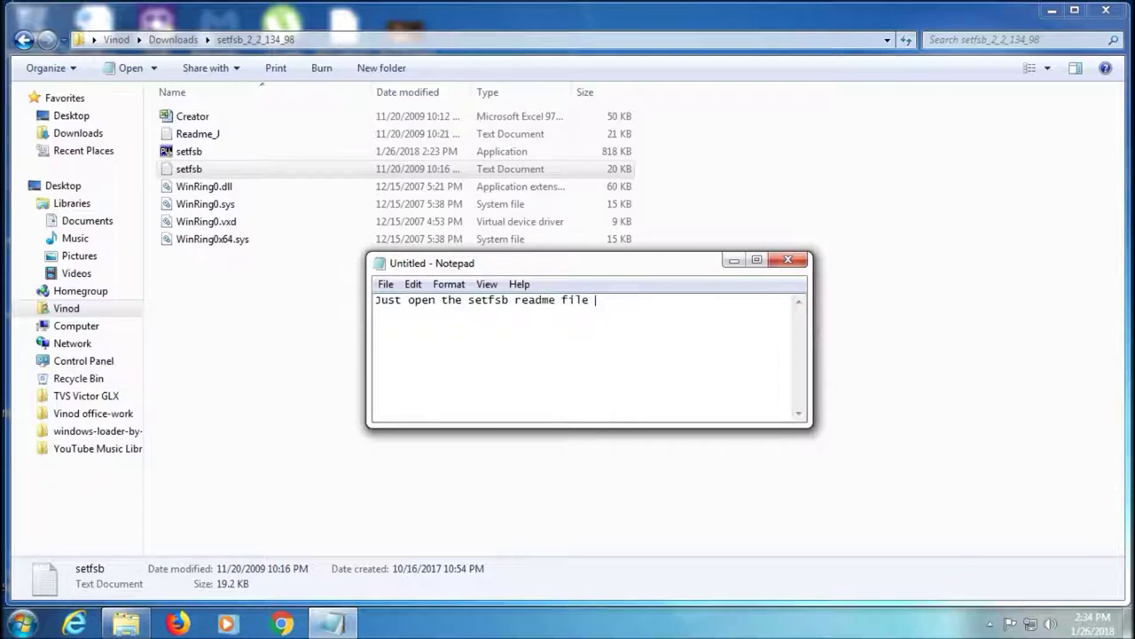
pyautogui.write('to locate your mo')
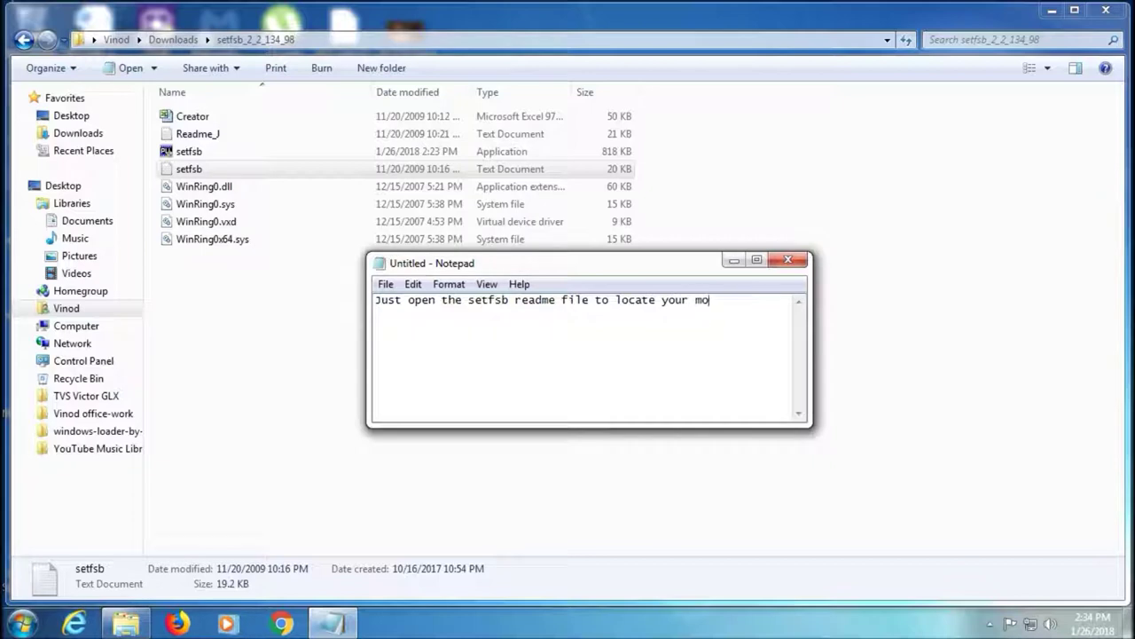
pyautogui.write('MOBO model number')
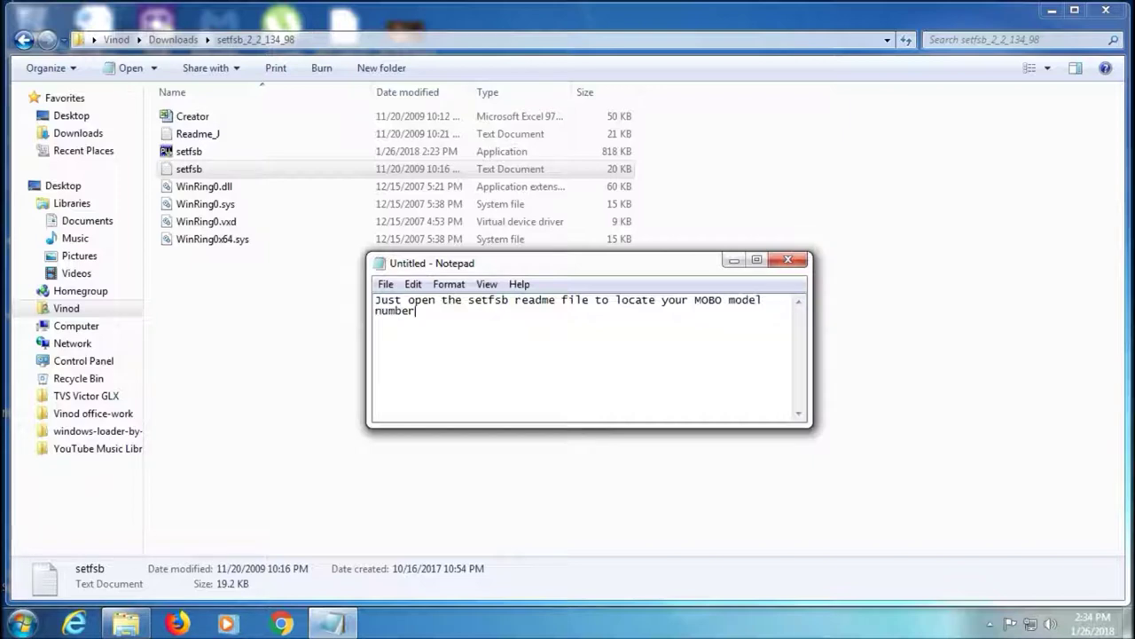
pyautogui.write('. Mine is')
pyautogui.write('SLG505YC256BT (Intel DG33BU/DX39BT)')
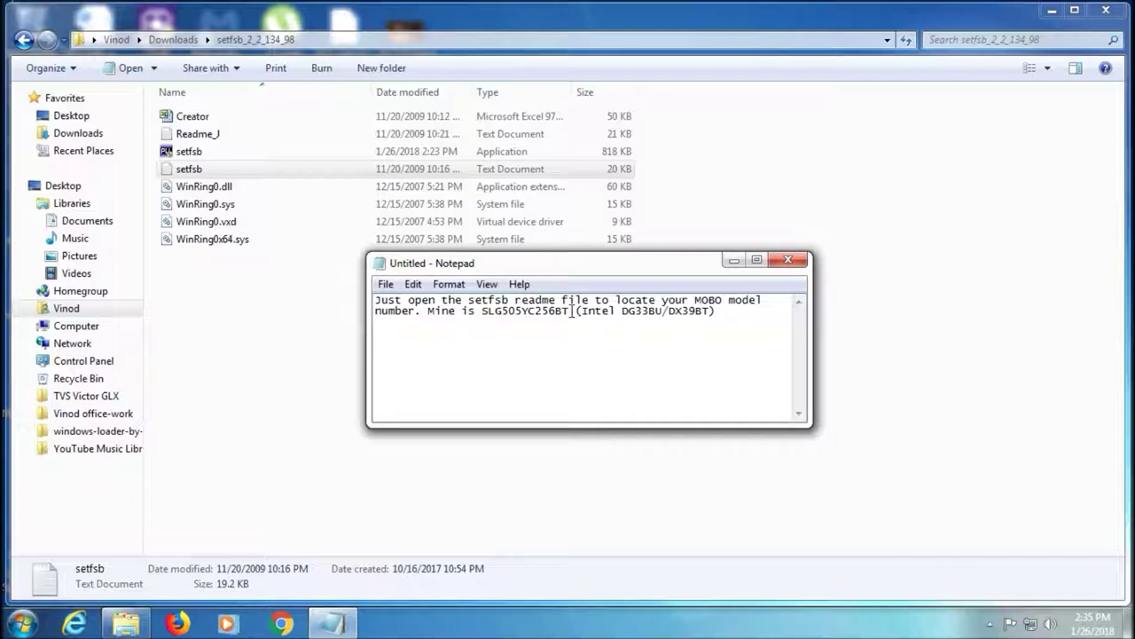
# Select the code SLG505YC256BT, then select all of the note's text
pyautogui.moveTo(570, 311); pyautogui.dragTo(482, 322)
pyautogui.hotkey('ctrl', 'c')
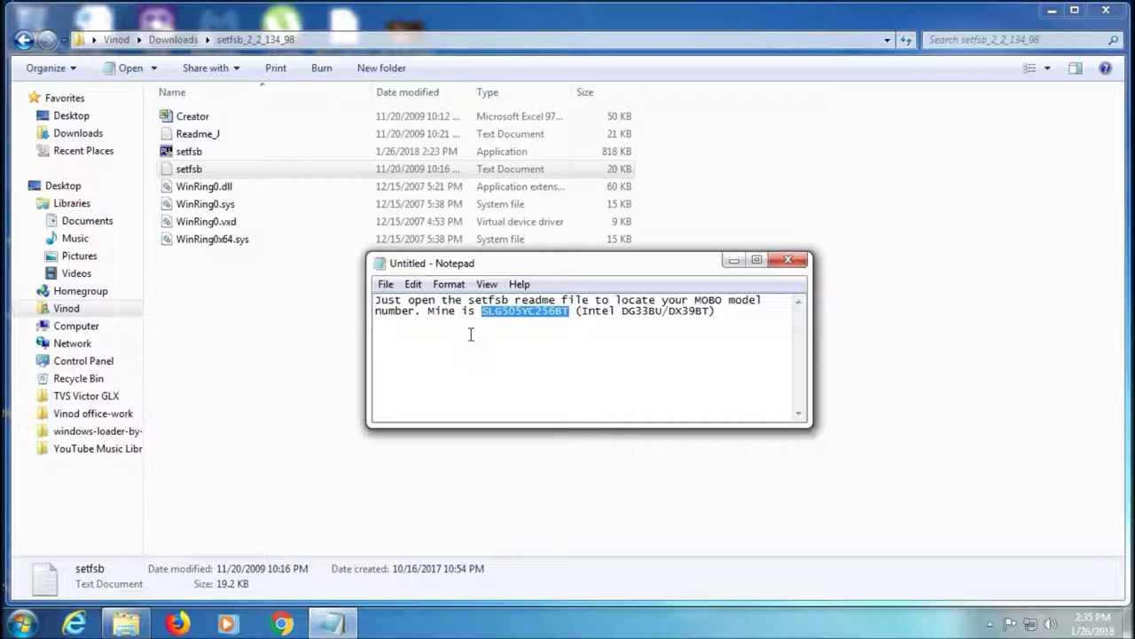
pyautogui.click(456, 349)
pyautogui.click(738, 323)
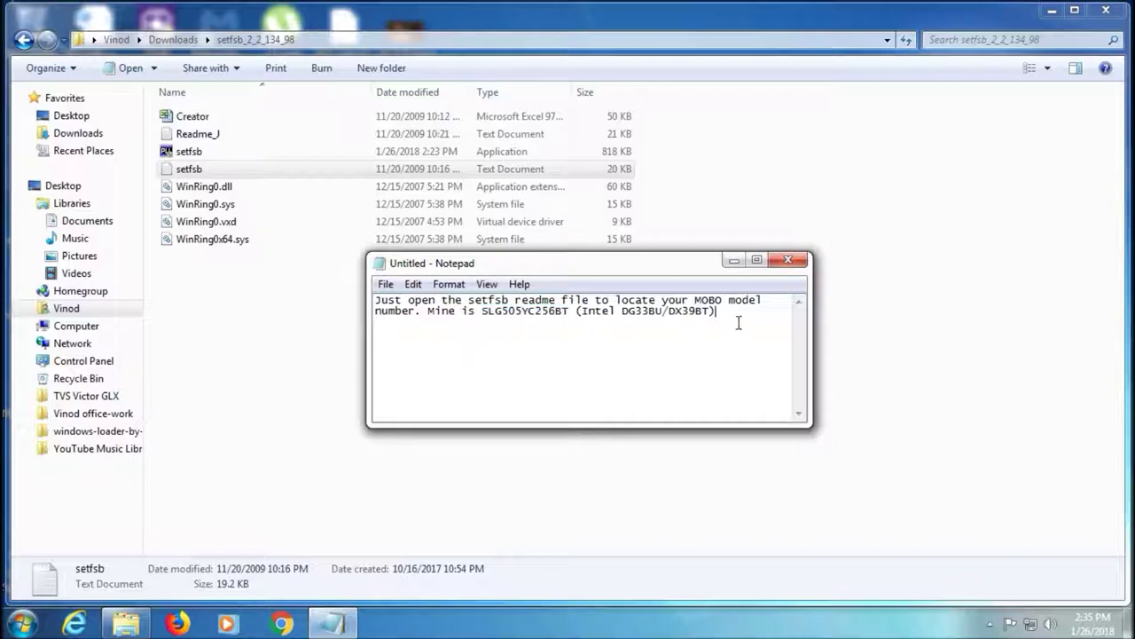
pyautogui.moveTo(745, 317); pyautogui.dragTo(321, 302)
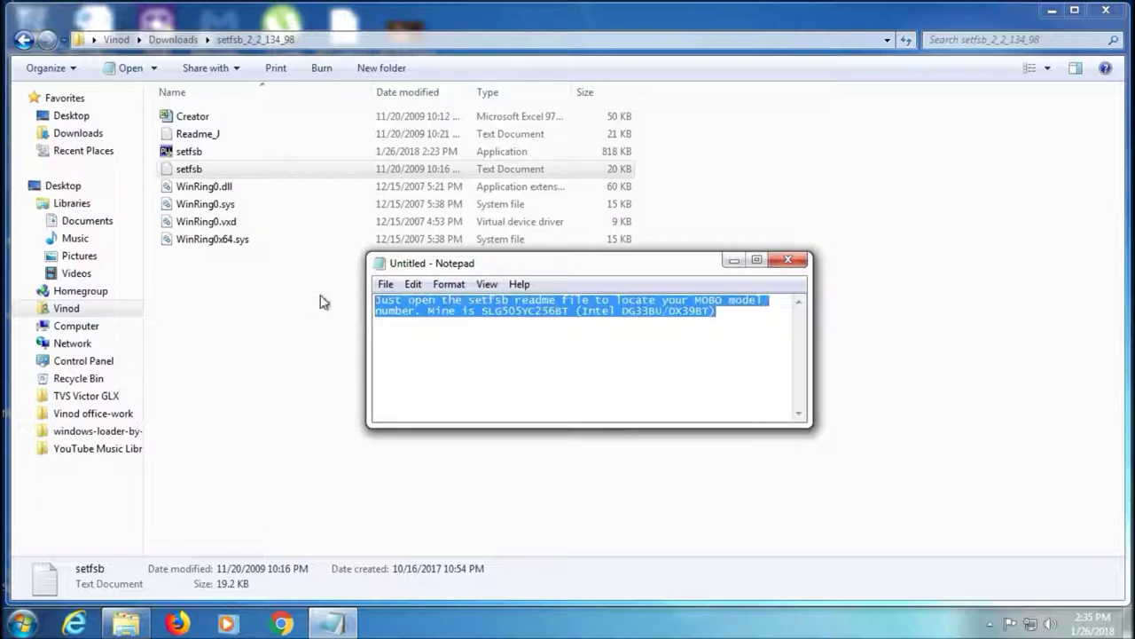
pyautogui.click(587, 357)
pyautogui.click(739, 316)
pyautogui.moveTo(740, 317); pyautogui.dragTo(283, 283)
pyautogui.press('Delete')
pyautogui.hotkey('ctrl', 'v')
pyautogui.write('is your ')
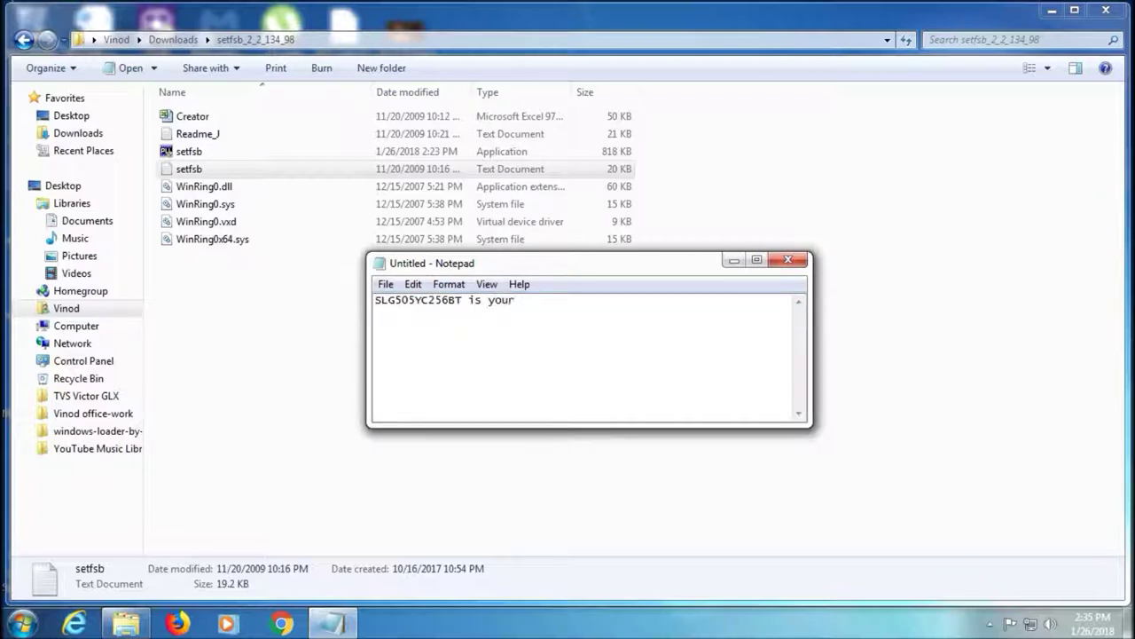
pyautogui.write('CPU overclock')
pyautogui.click(734, 259)
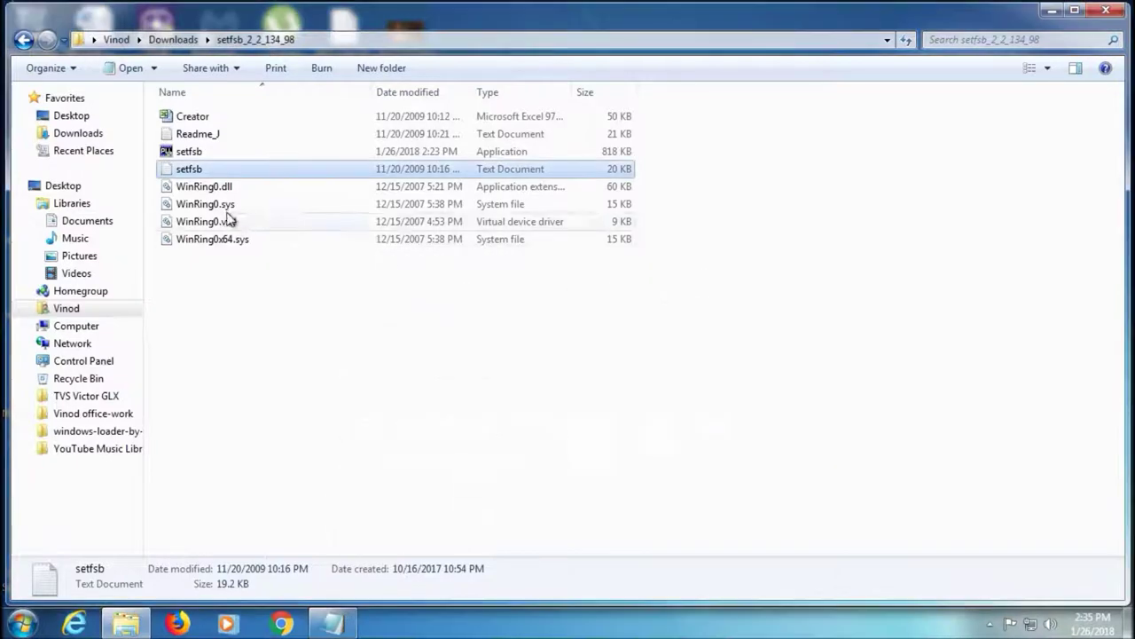
pyautogui.click(202, 152)
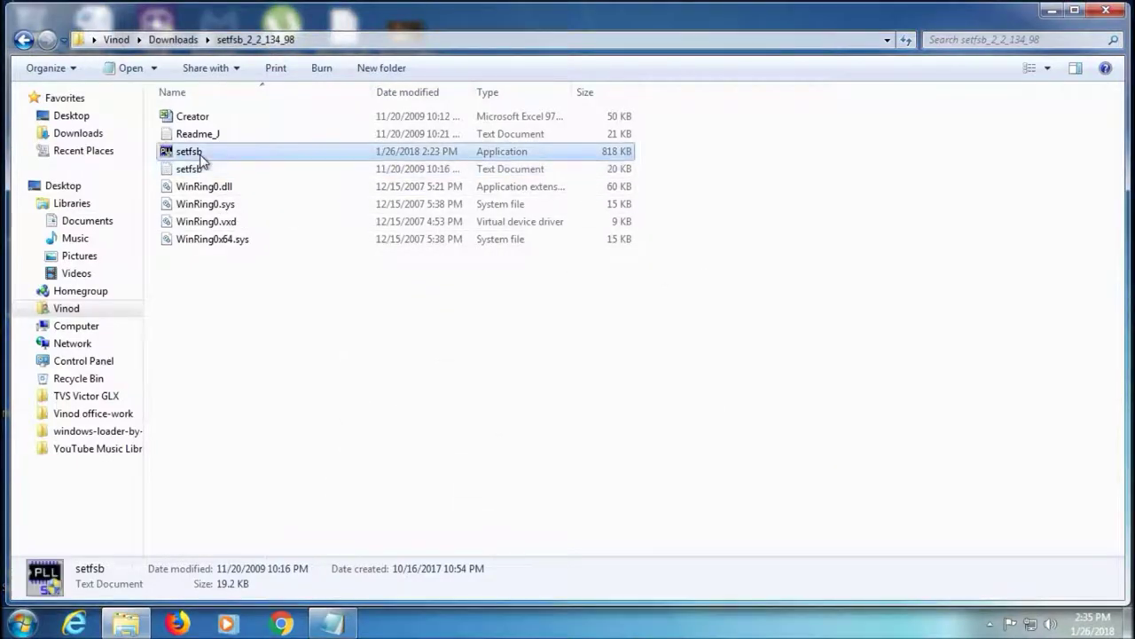
pyautogui.click(332, 625)
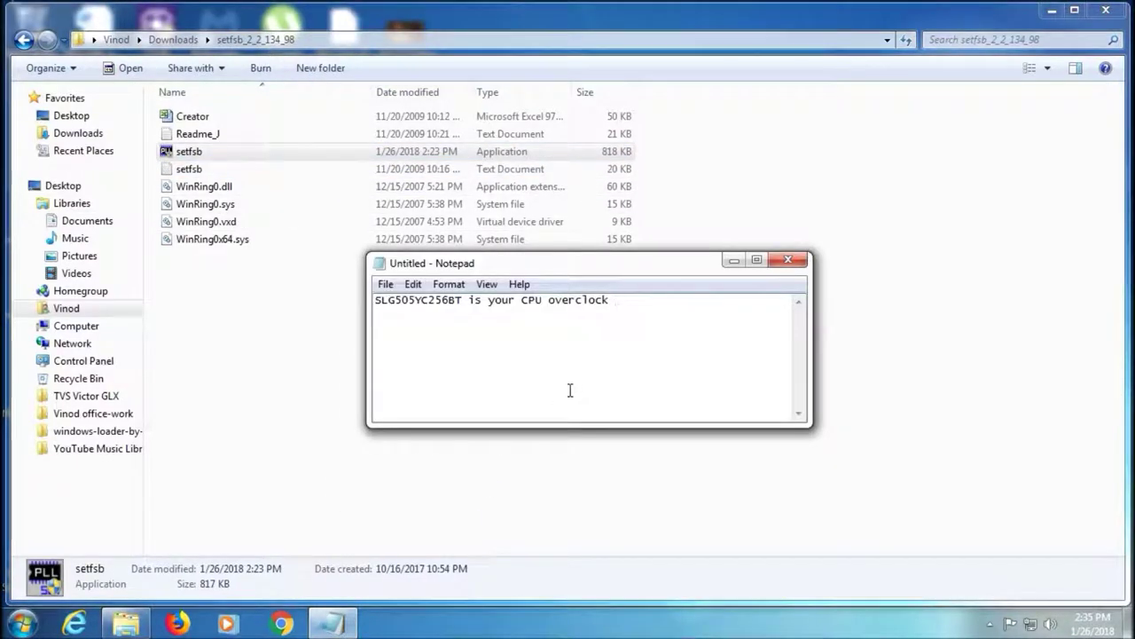
pyautogui.write('code... Just')
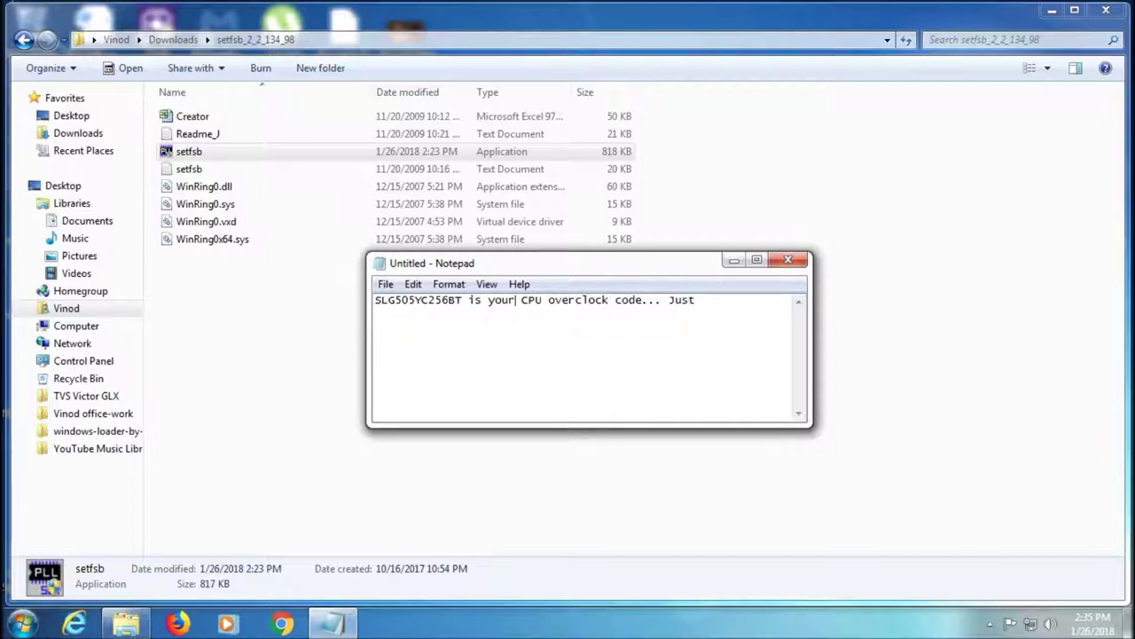
# Change 'your' to 'my' and add 'use the corresponding code for overclocking'
pyautogui.doubleClick(504, 299)
pyautogui.press('BackSpace')
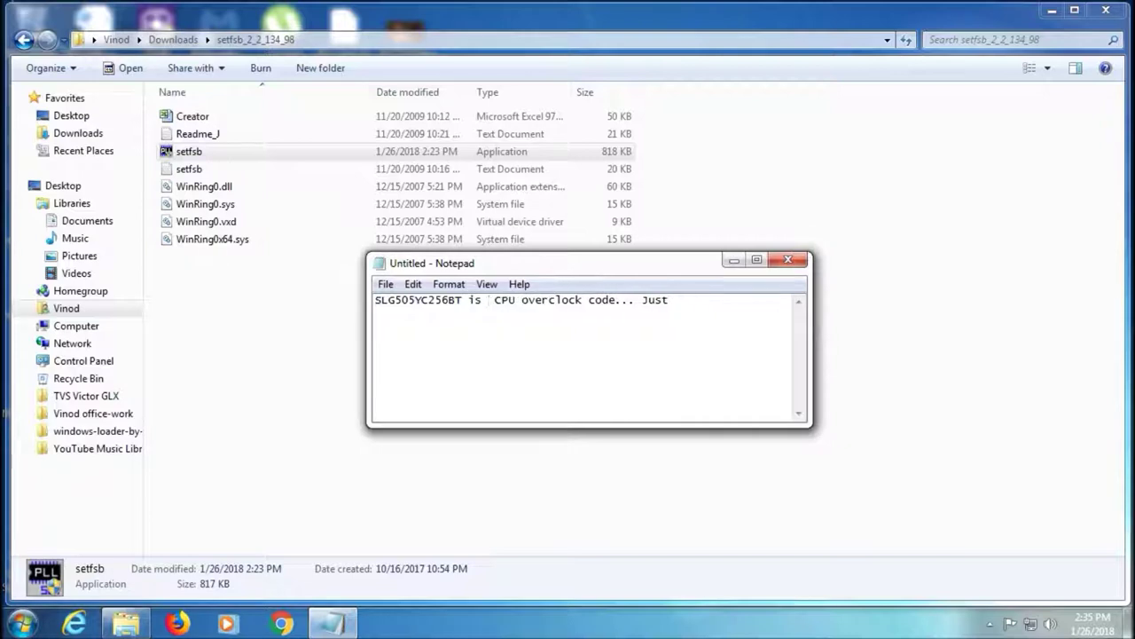
pyautogui.write('my CPU overclock code... J')
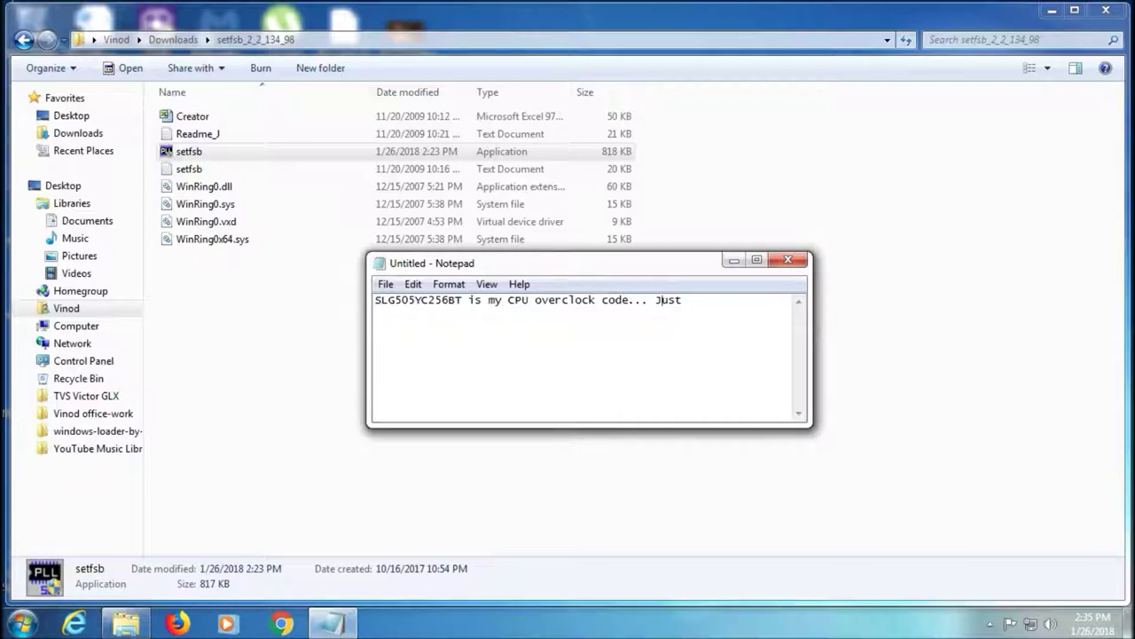
pyautogui.write('ust use the corresponding code')
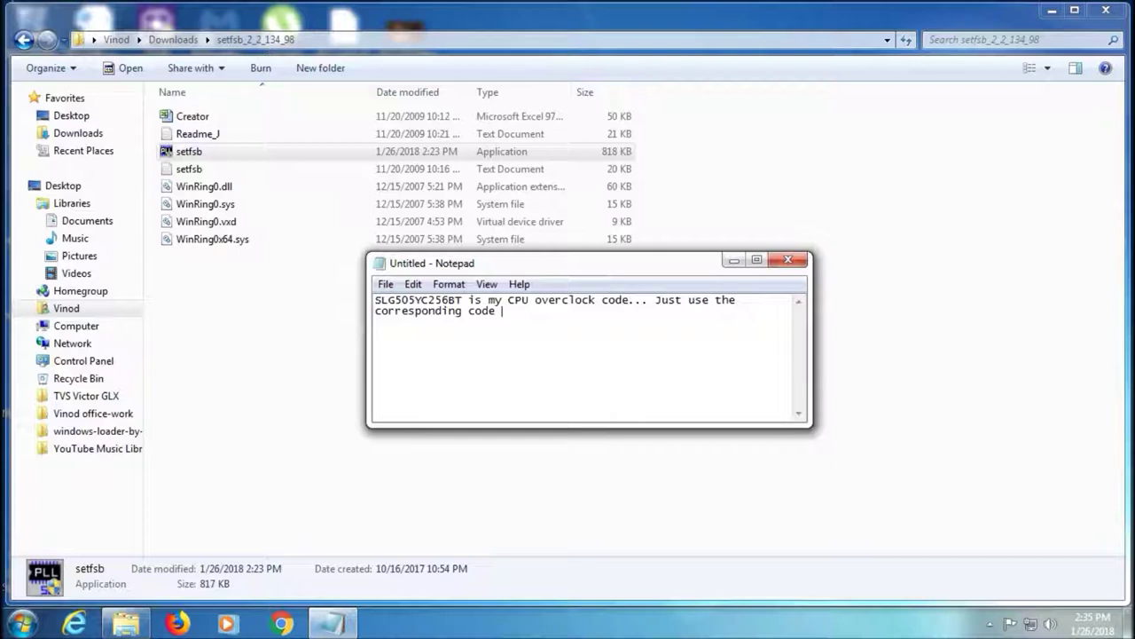
pyautogui.write(' for overclocking!')
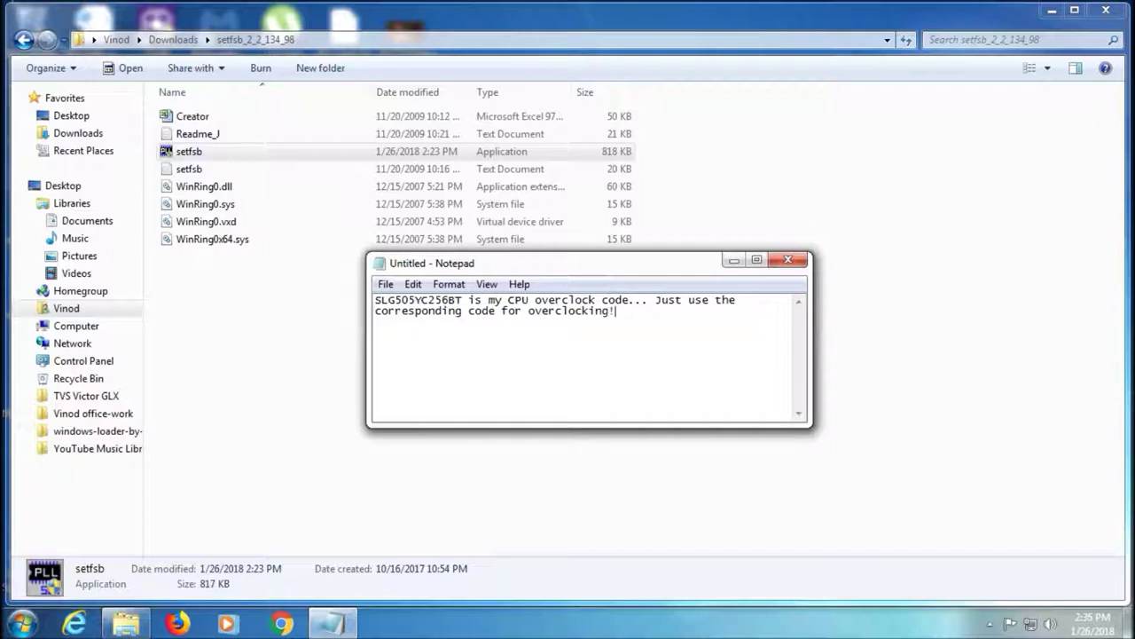
# Erase the entire note text and close Notepad
pyautogui.hotkey('ctrl', 'a')
pyautogui.click(634, 323)
pyautogui.hotkey('ctrl', 'a')
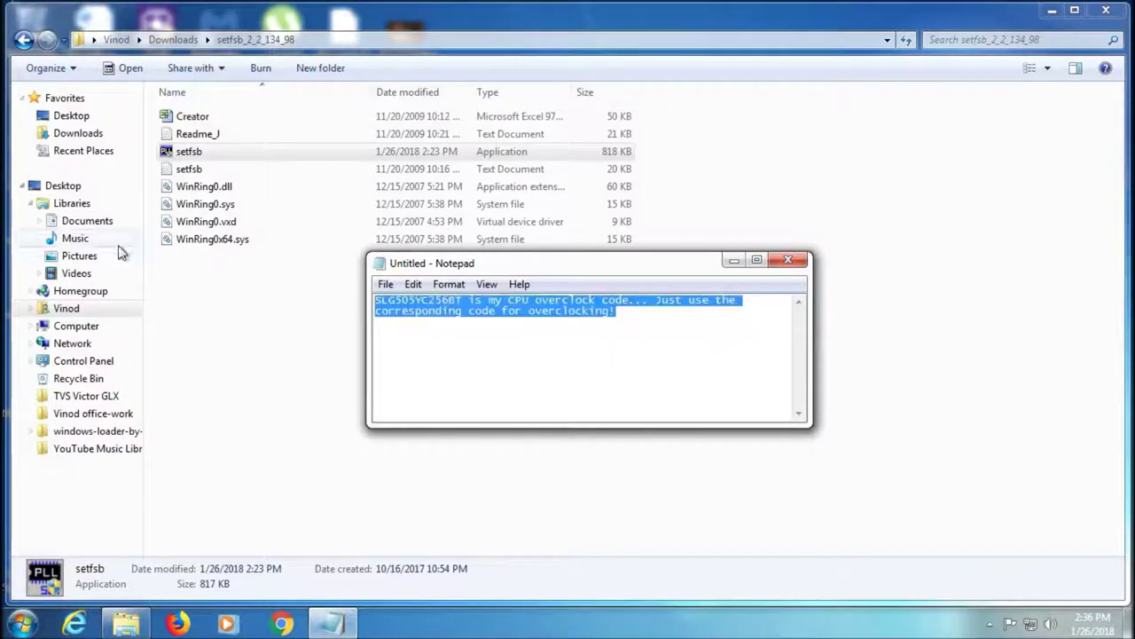
pyautogui.press('Delete')
pyautogui.click(788, 260)
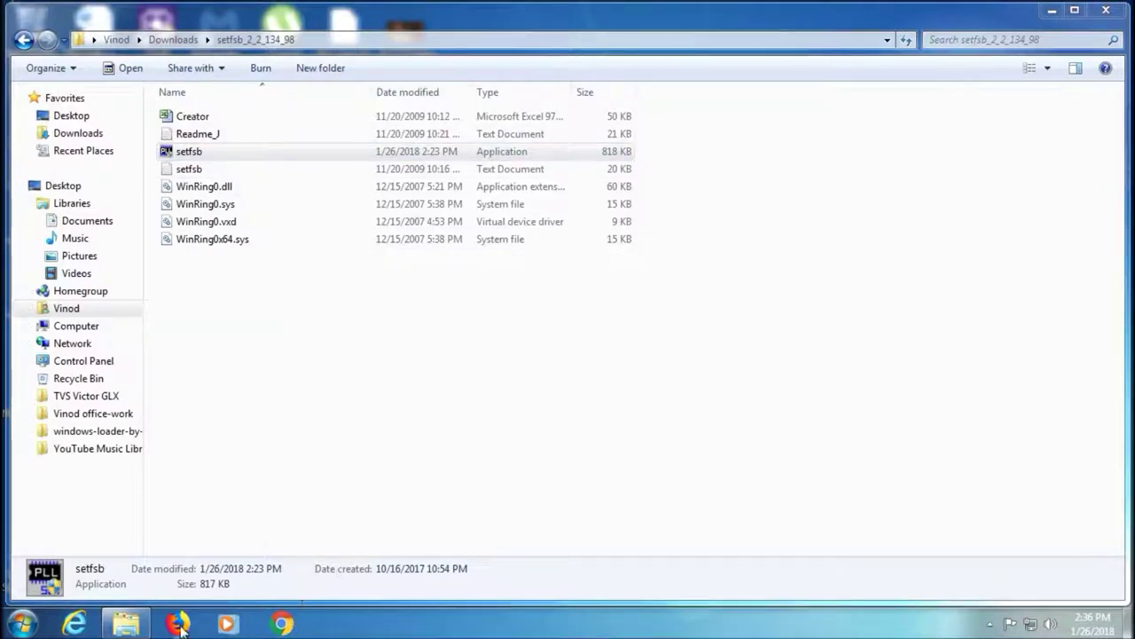
pyautogui.click(24, 624)
pyautogui.click(107, 198)
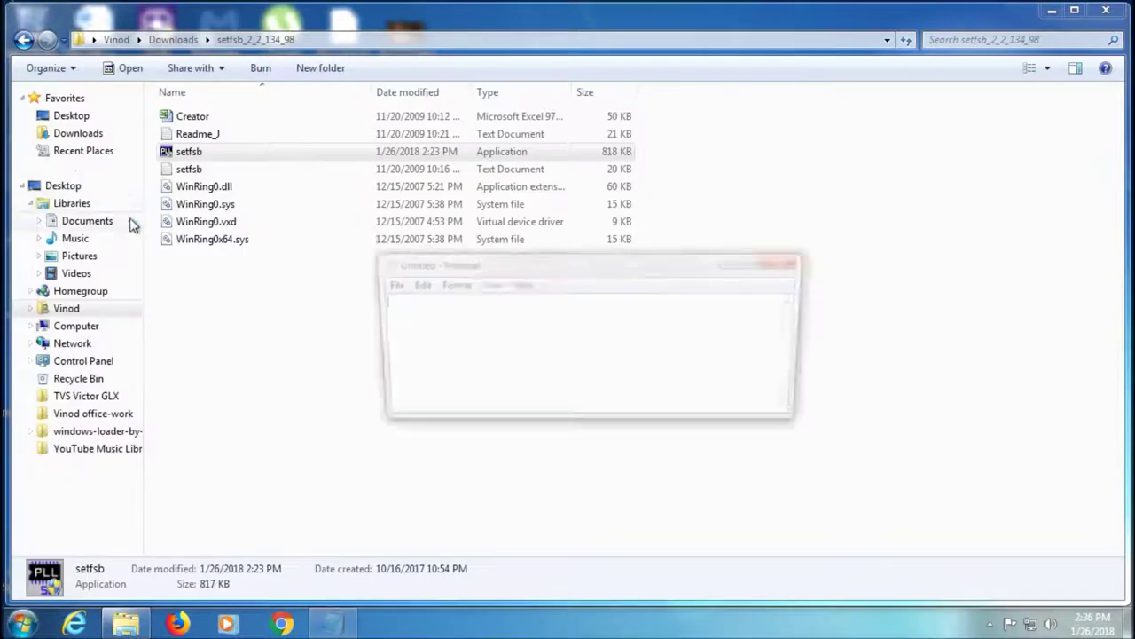
pyautogui.write('Nowq')
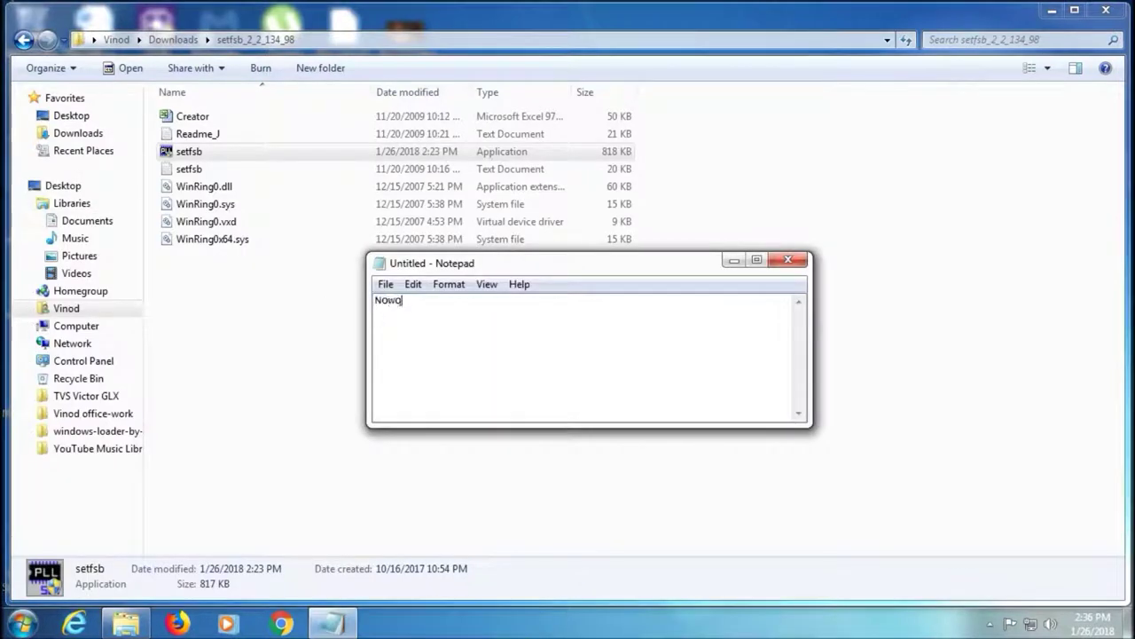
pyautogui.write(' run sertfsb')
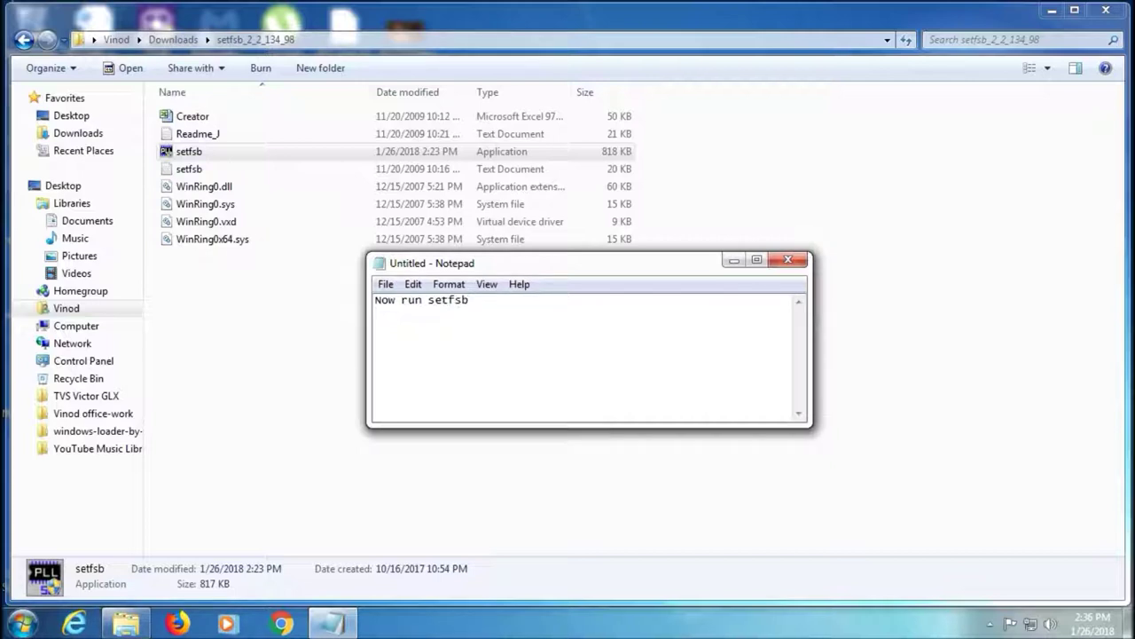
pyautogui.write('exe')
pyautogui.moveTo(525, 303); pyautogui.dragTo(373, 303)
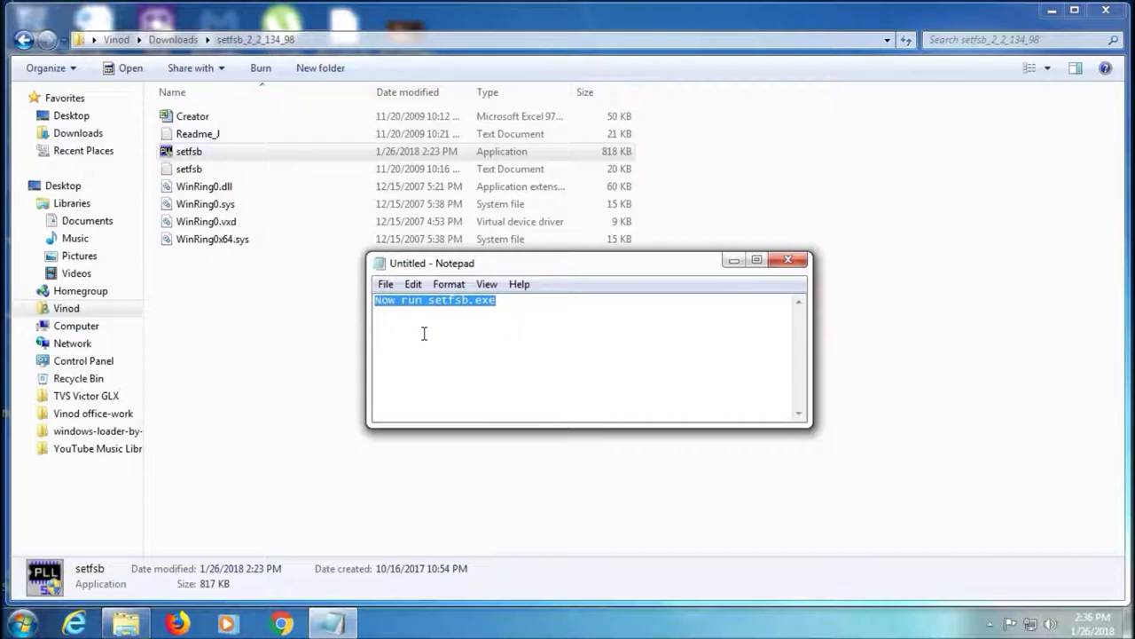
pyautogui.click(787, 259)
pyautogui.click(616, 313)
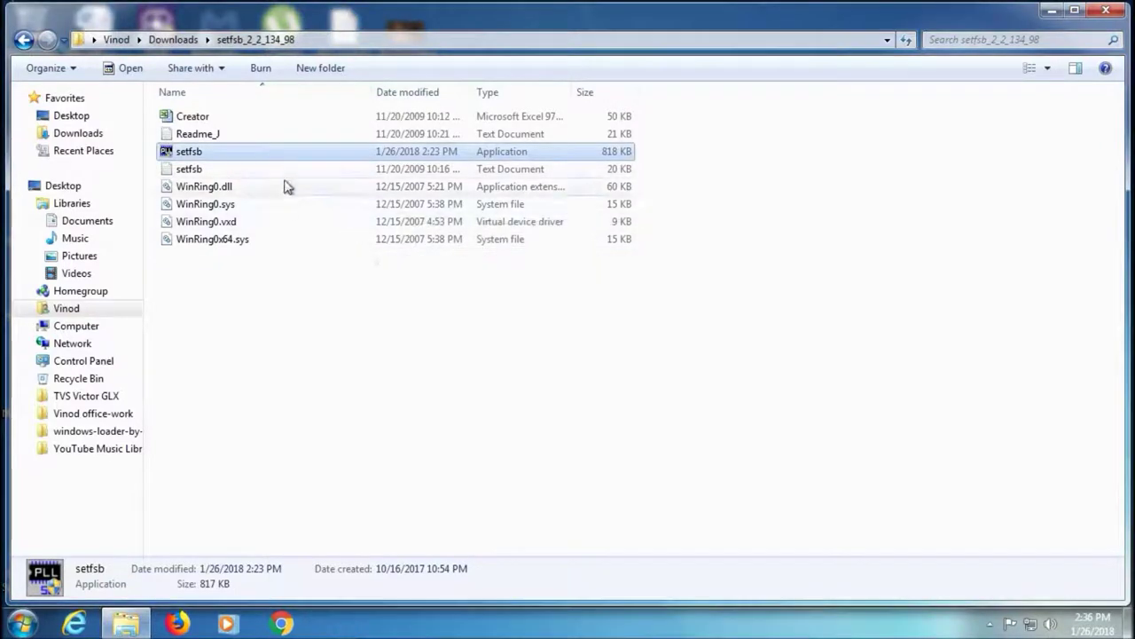
# Run setfsb.exe as administrator, showing clock generator SLG505YC256BT at 2400.1MHz
pyautogui.doubleClick(268, 157)
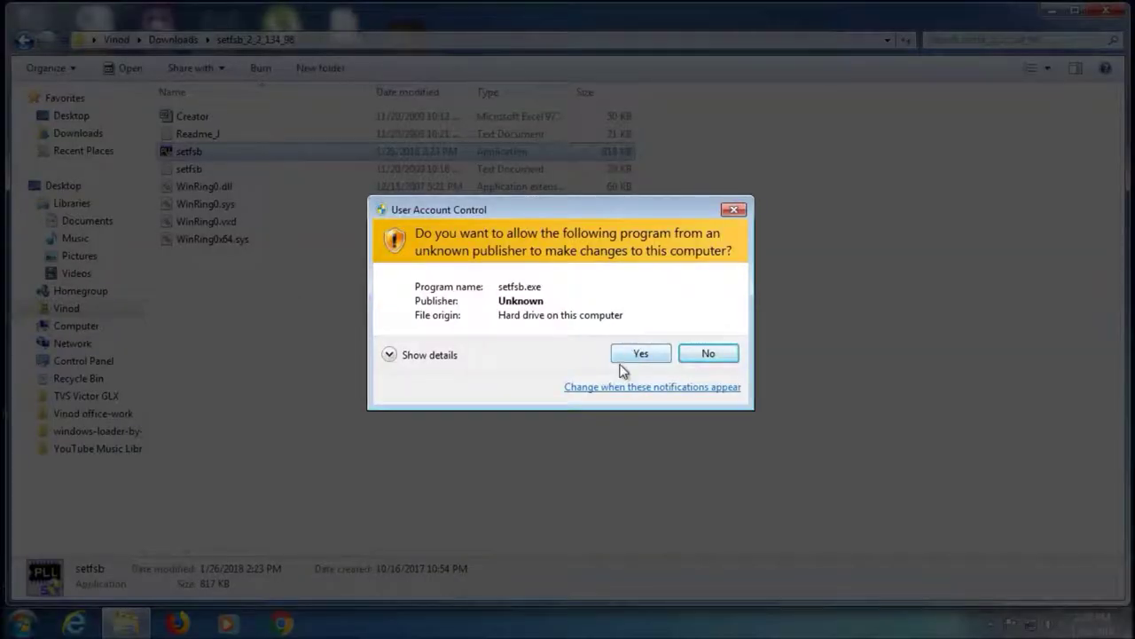
pyautogui.click(631, 353)
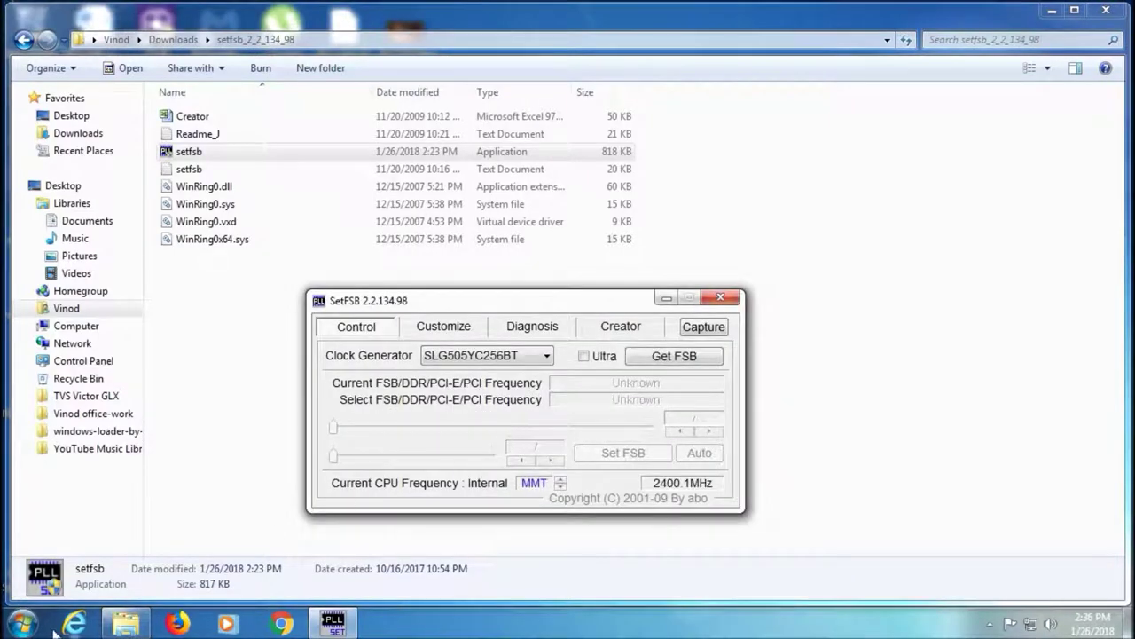
pyautogui.click(22, 623)
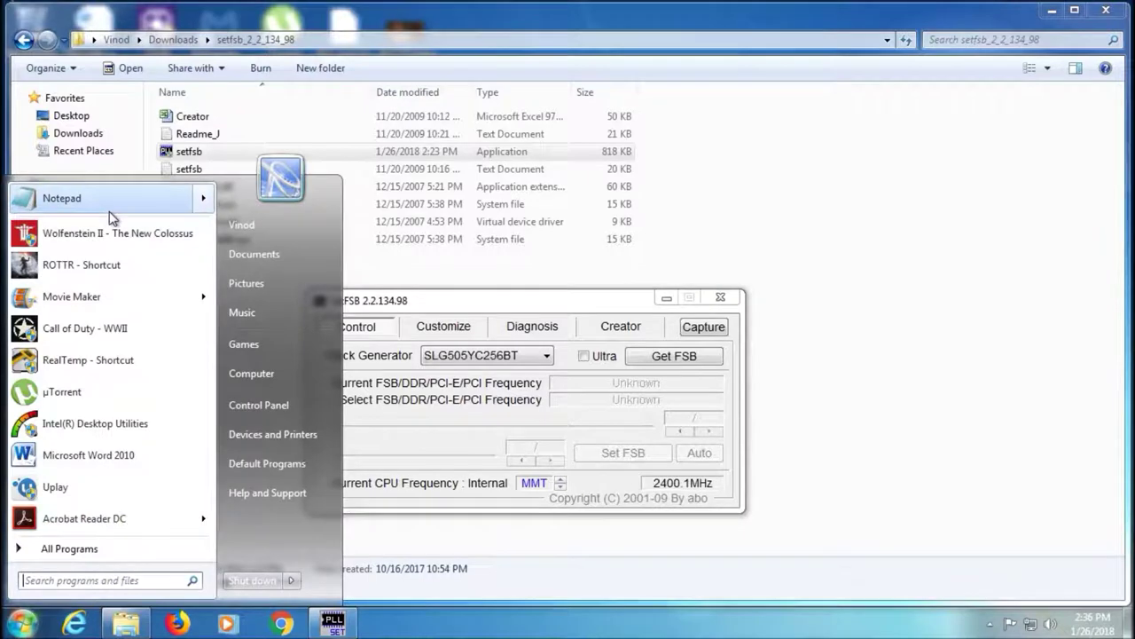
# In a new note, explain finding your clock generator or trying random ones, ending 'NOW WATCH ME DO THIS!!'
pyautogui.click(111, 204)
pyautogui.moveTo(607, 275); pyautogui.dragTo(569, 132)
pyautogui.write('aS')
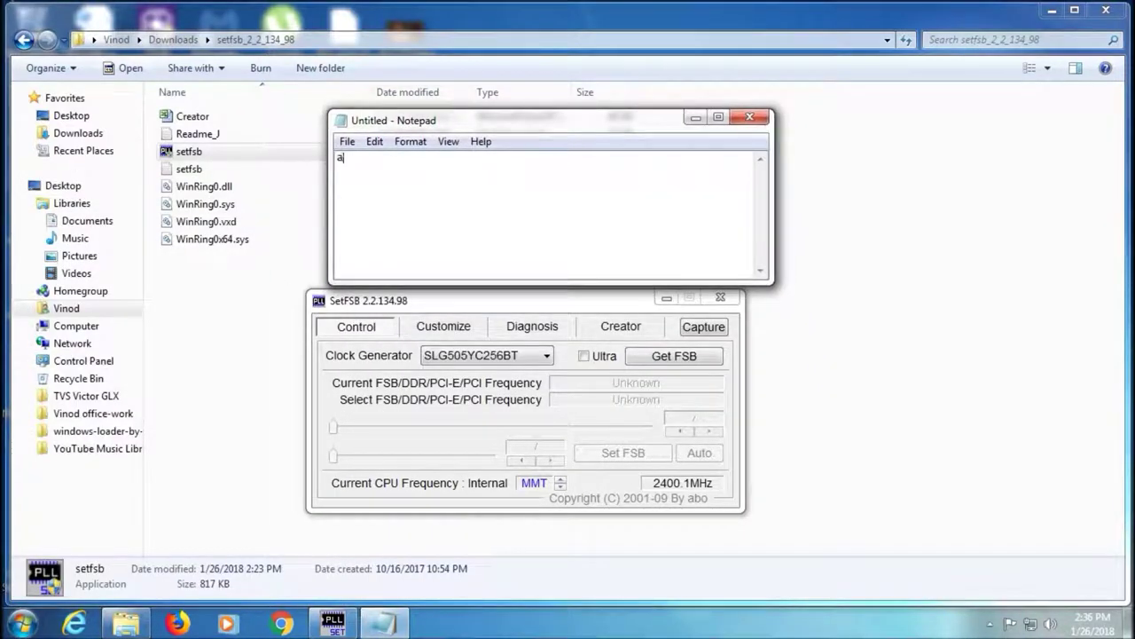
pyautogui.press('BackSpace')
pyautogui.press('BackSpace')
pyautogui.press('BackSpace')
pyautogui.write('AS YOU CAN SEE THE')
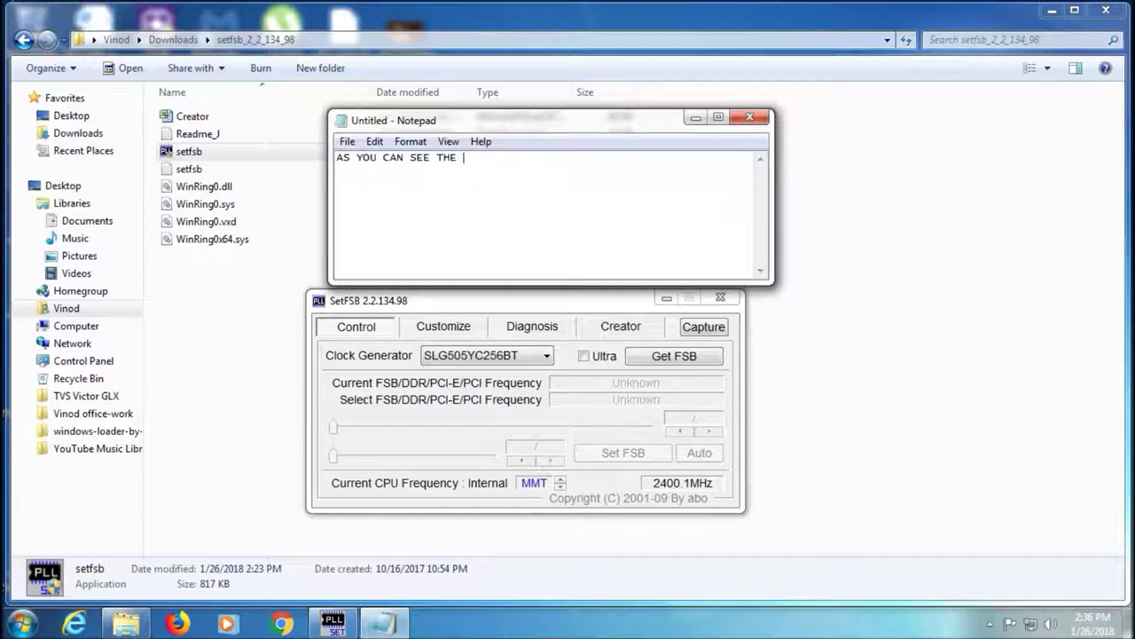
pyautogui.write(' CPU CLOCK ')
pyautogui.write(' CPU CLOCK GENERA')
pyautogui.write('TOR IS TH')
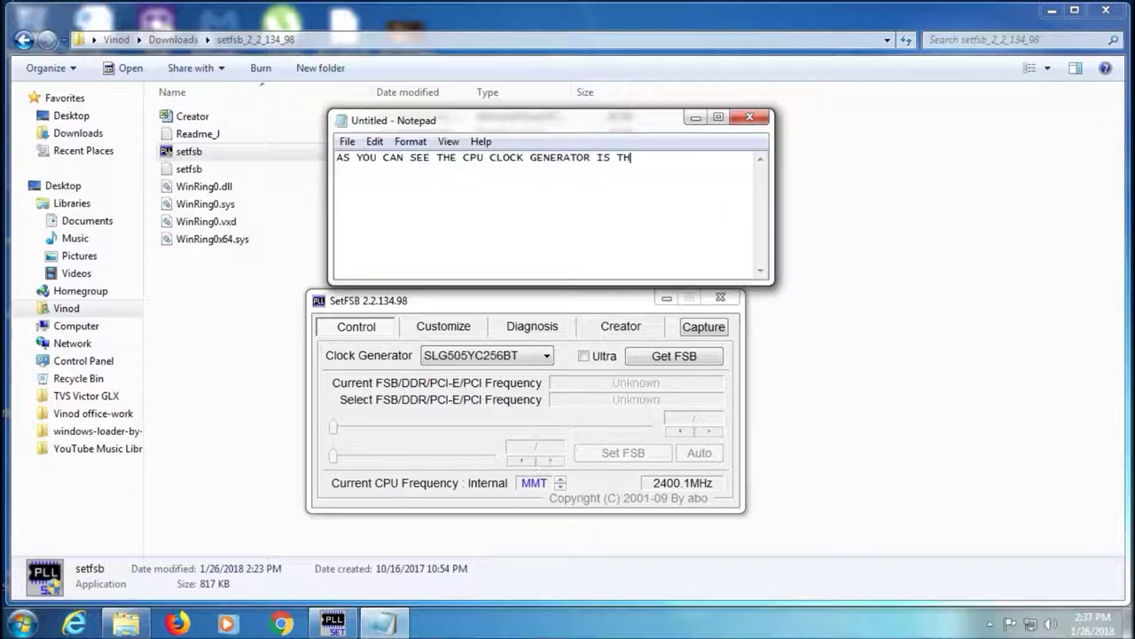
pyautogui.press('BackSpace')
pyautogui.press('BackSpace')
pyautogui.press('BackSpace')
pyautogui.press('BackSpace')
pyautogui.press('BackSpace')
pyautogui.press('BackSpace')
pyautogui.press('BackSpace')
pyautogui.press('BackSpace')
pyautogui.press('BackSpace')
pyautogui.press('BackSpace')
pyautogui.press('BackSpace')
pyautogui.press('BackSpace')
pyautogui.press('BackSpace')
pyautogui.press('BackSpace')
pyautogui.press('BackSpace')
pyautogui.press('BackSpace')
pyautogui.press('BackSpace')
pyautogui.press('BackSpace')
pyautogui.press('BackSpace')
pyautogui.press('BackSpace')
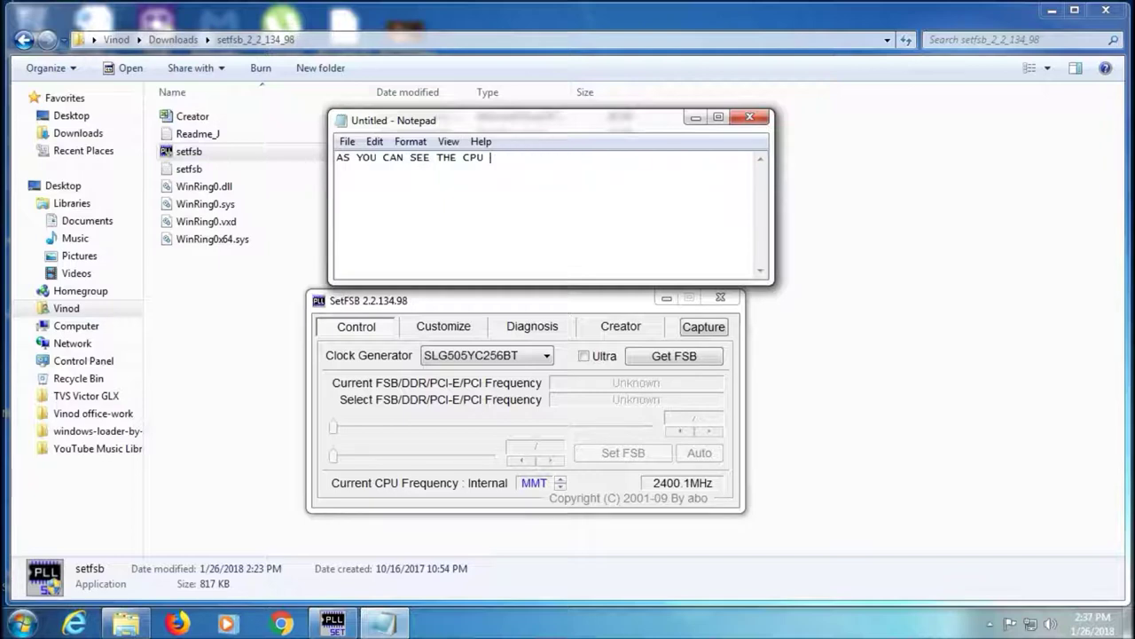
pyautogui.write('CLOCK CODE IS THE CLO')
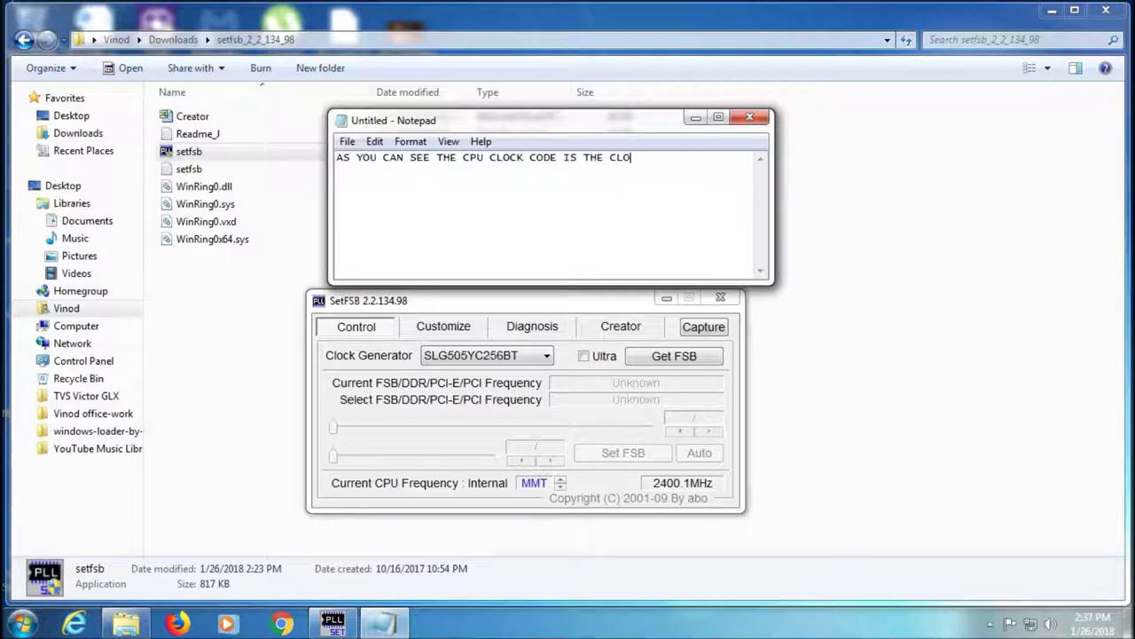
pyautogui.write('CK GENERATOR IN THE ')
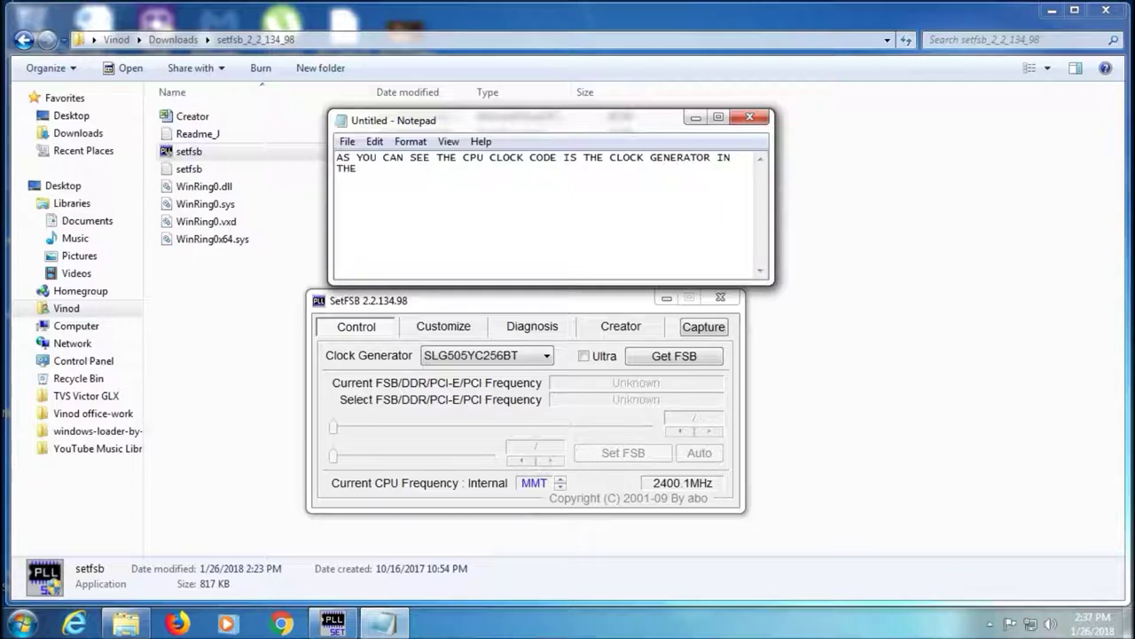
pyautogui.write('MINI WINDOW BELOW')
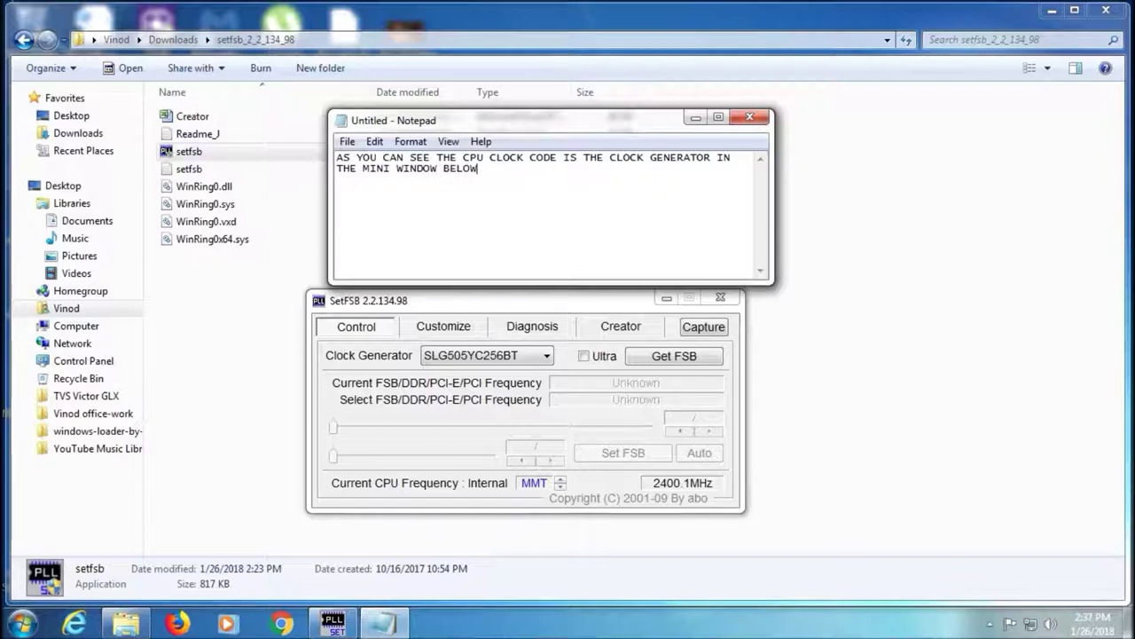
pyautogui.write('. YOU NEED TO ')
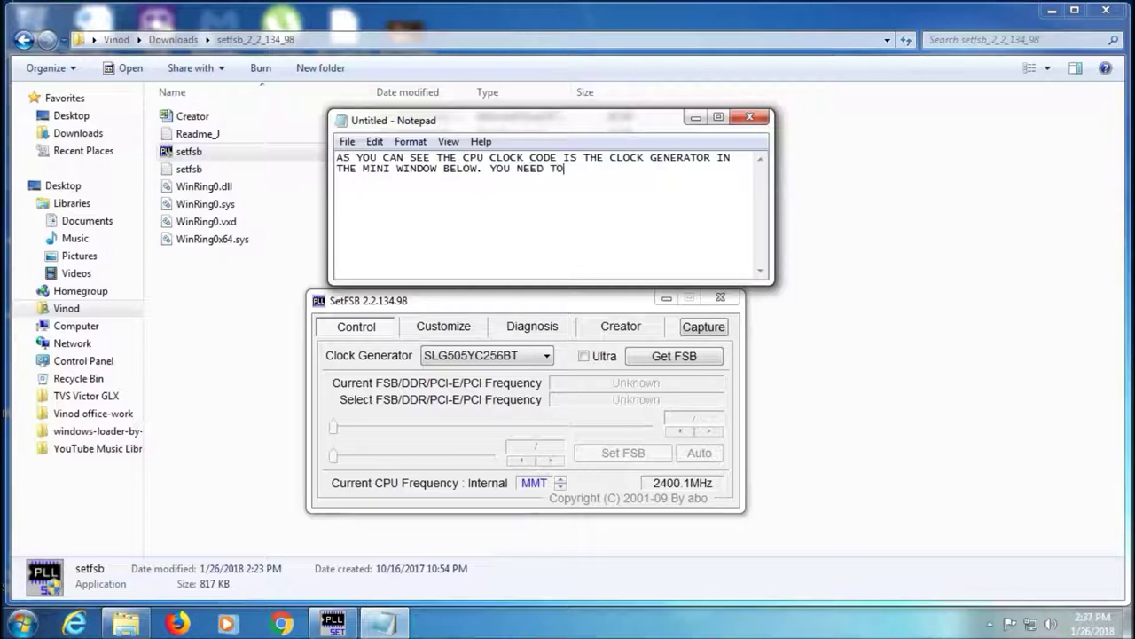
pyautogui.write('FIND YOURS...  ')
pyautogui.write('ALTERNATIVELY,')
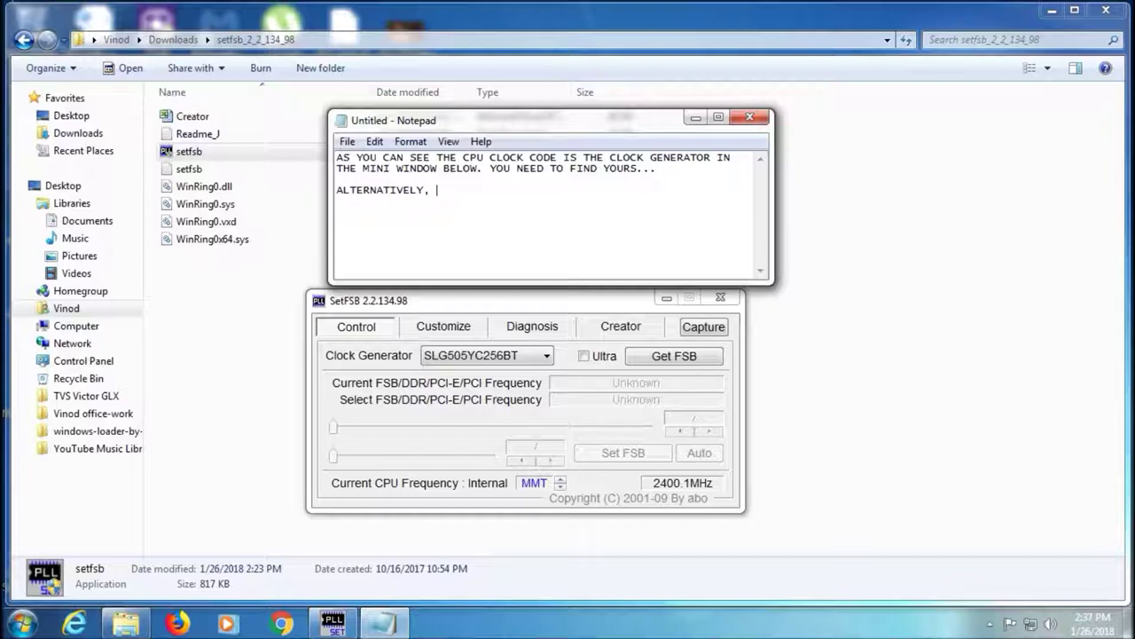
pyautogui.write(' JUST TRY RANDOM COLCK')
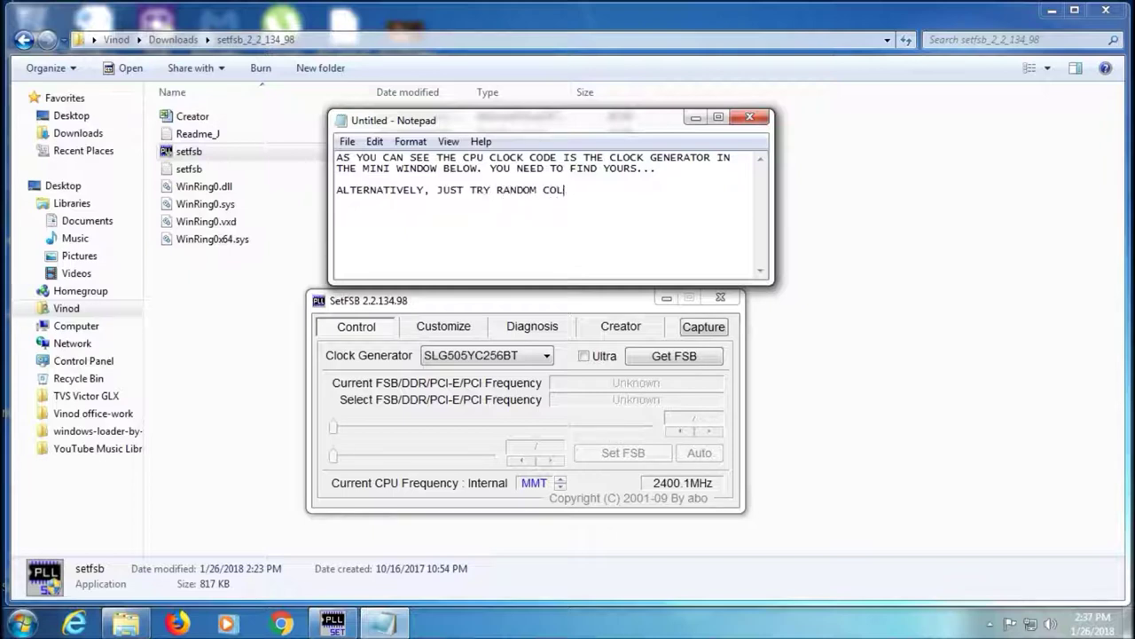
pyautogui.press('BackSpace')
pyautogui.press('BackSpace')
pyautogui.press('BackSpace')
pyautogui.write('LOCK GENERATORS UNTIL YOU FIND')
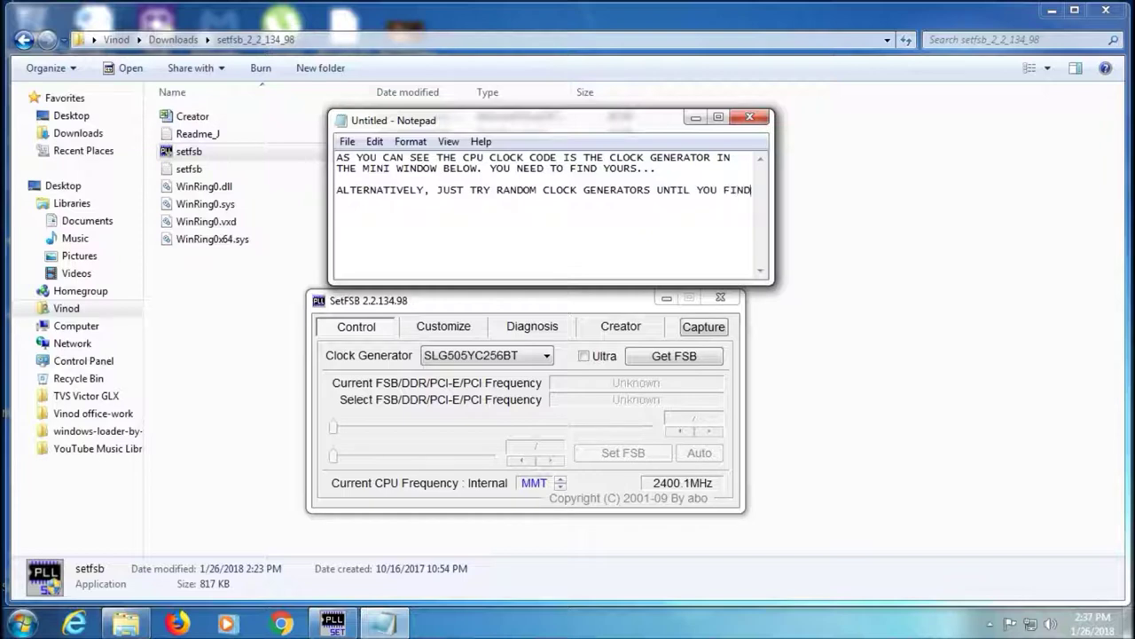
pyautogui.write(' THE ONE THAT WORKS WITHOUT')
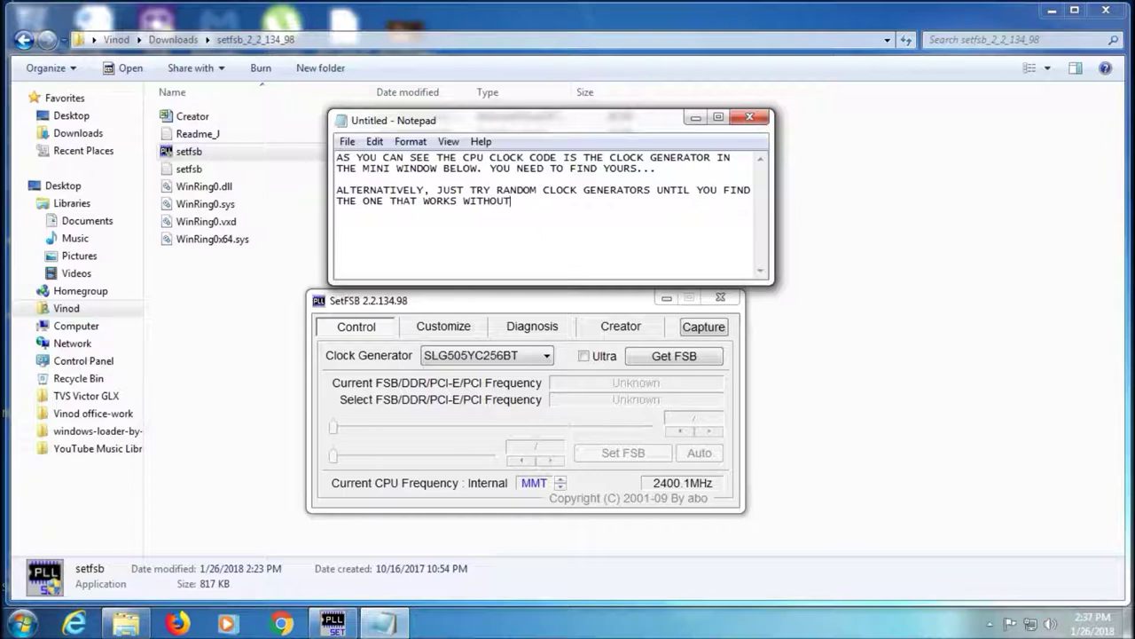
pyautogui.write(' ERROS OR REBOOTS.')
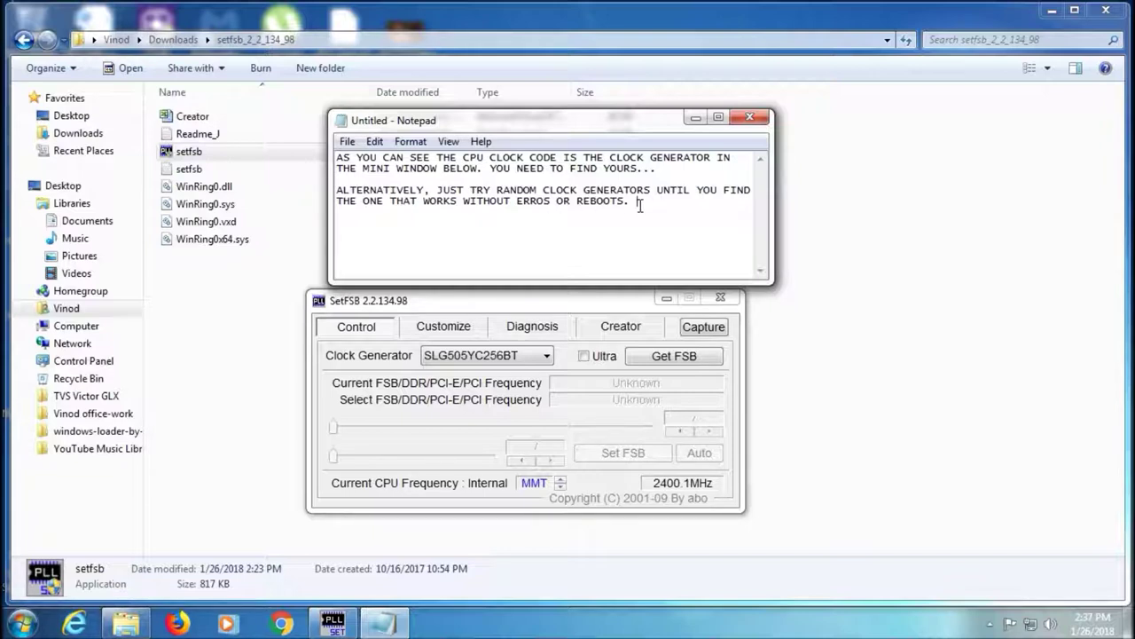
pyautogui.press('Return')
pyautogui.write('NOW WATCH ME DO THIS!!')
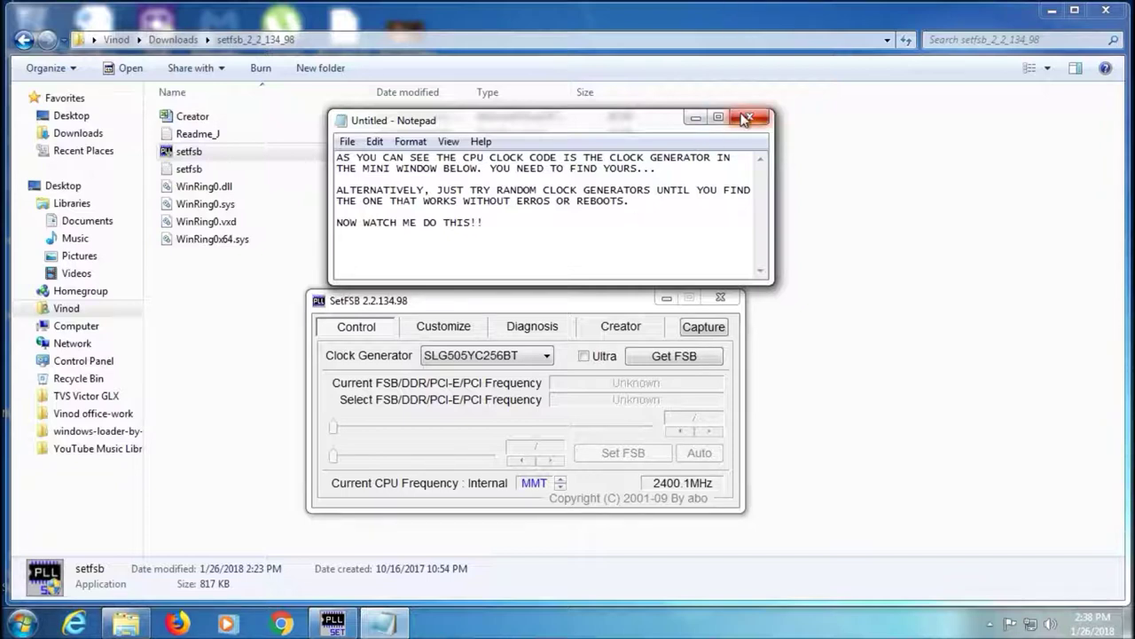
# Close the note with Don't Save and nudge the SetFSB window up-left
pyautogui.click(749, 117)
pyautogui.click(669, 312)
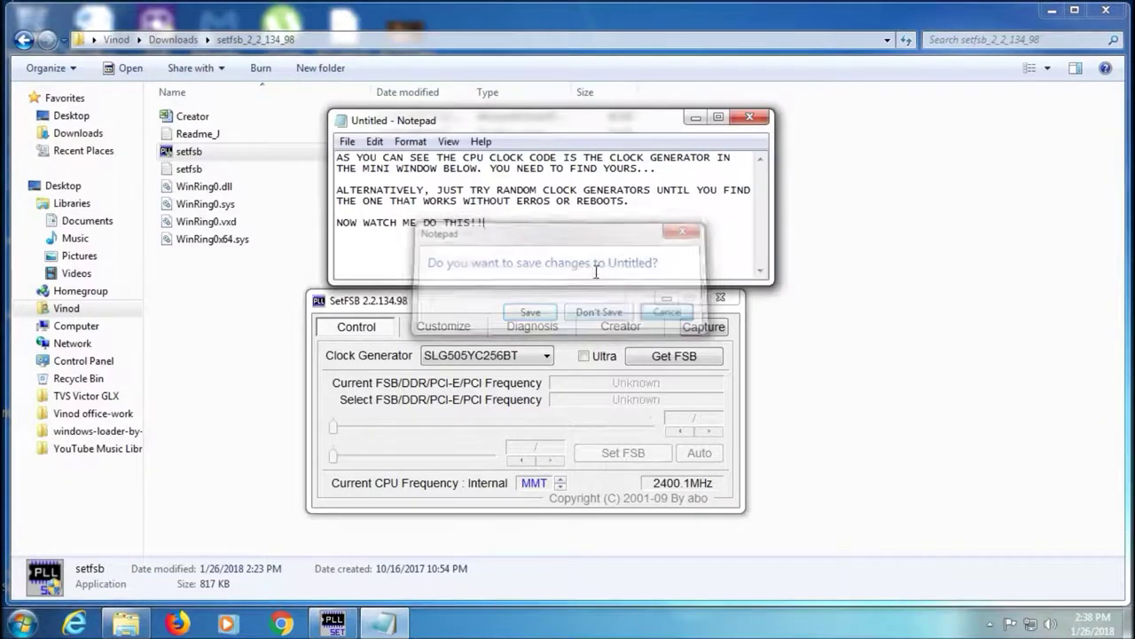
pyautogui.moveTo(336, 201); pyautogui.dragTo(637, 200)
pyautogui.moveTo(533, 221); pyautogui.dragTo(313, 266)
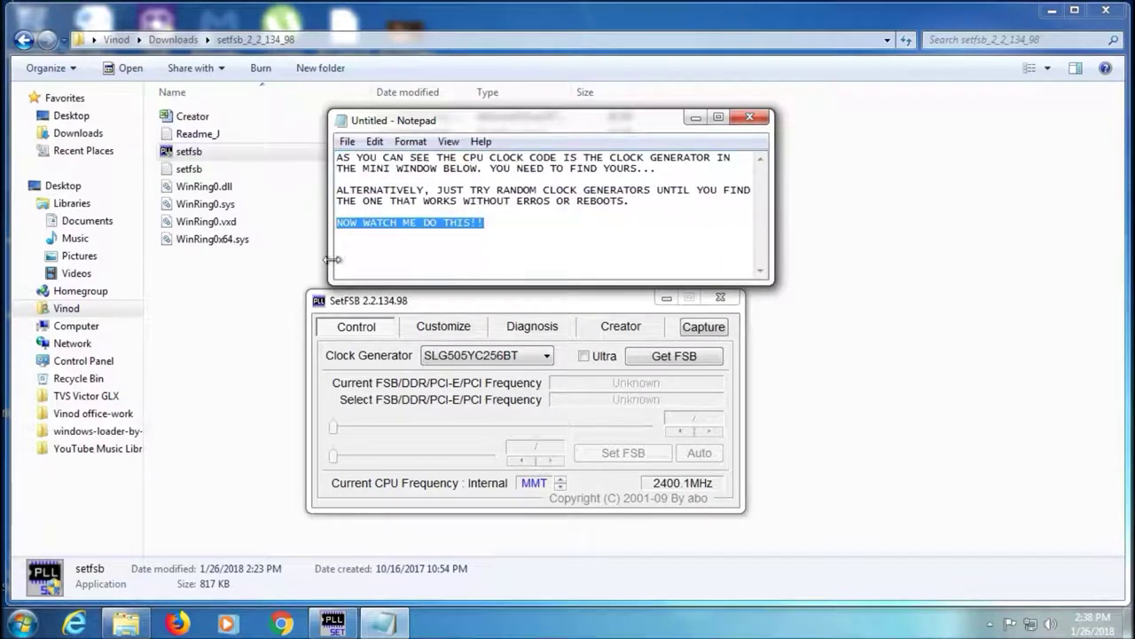
pyautogui.click(564, 261)
pyautogui.click(750, 118)
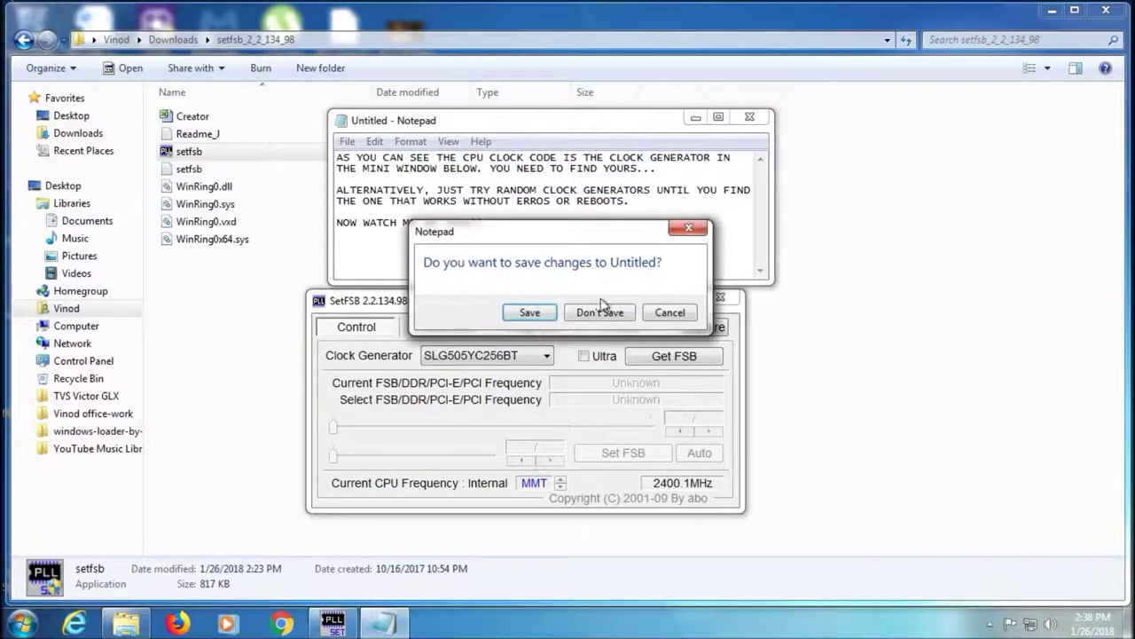
pyautogui.click(601, 312)
pyautogui.moveTo(512, 306); pyautogui.dragTo(491, 237)
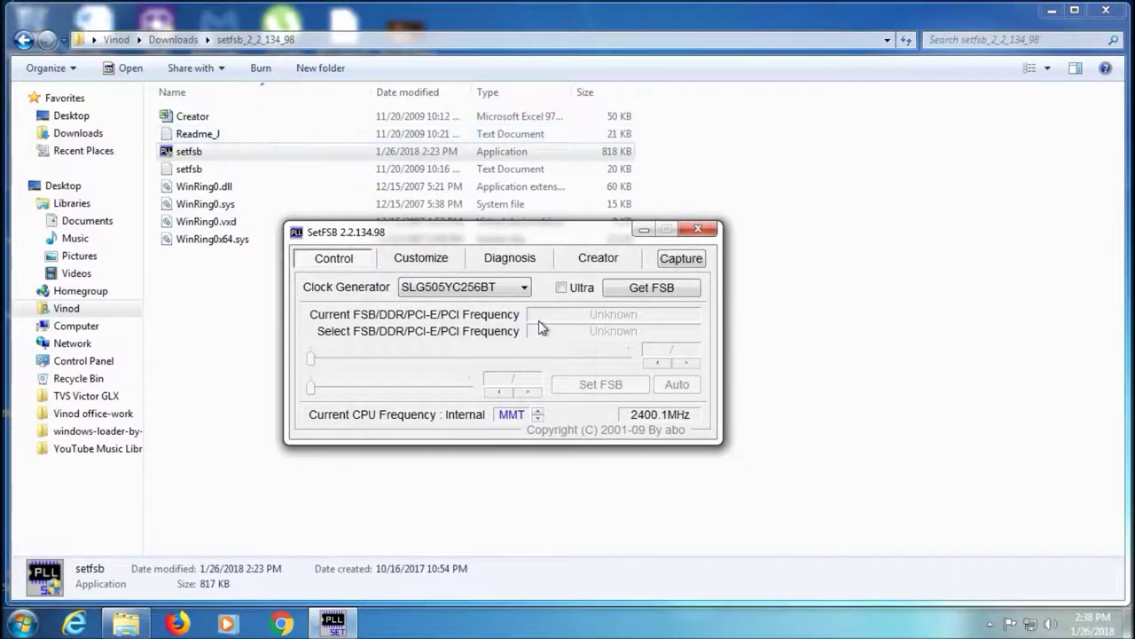
# Read the current 266.7 MHz FSB and raise the selected FSB to 311.3 MHz (532/760)
pyautogui.click(641, 289)
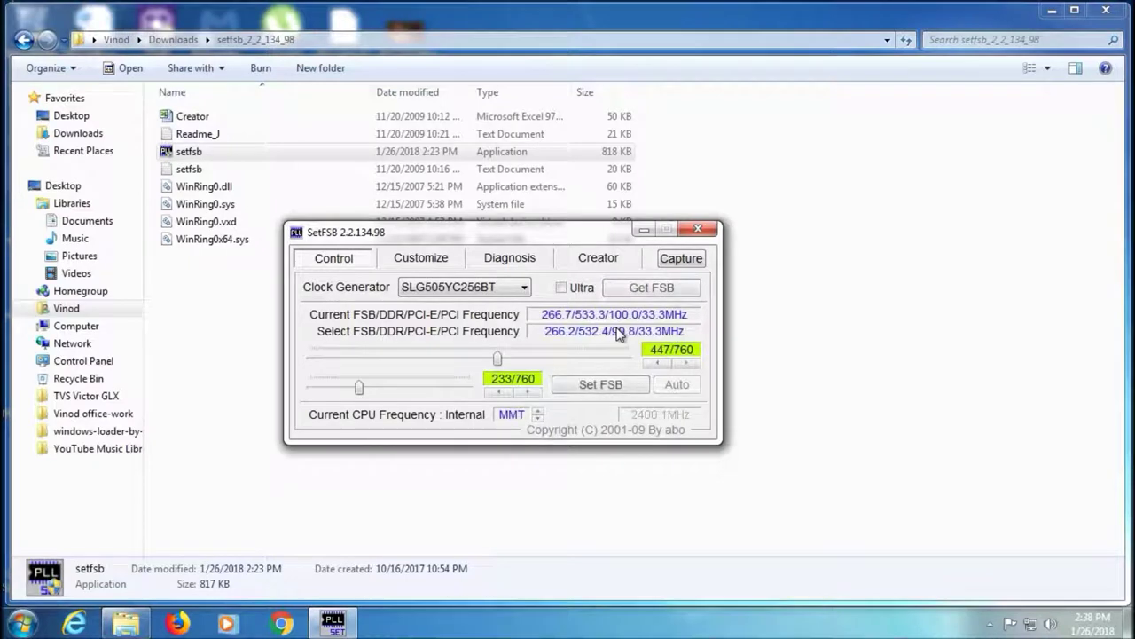
pyautogui.click(498, 359)
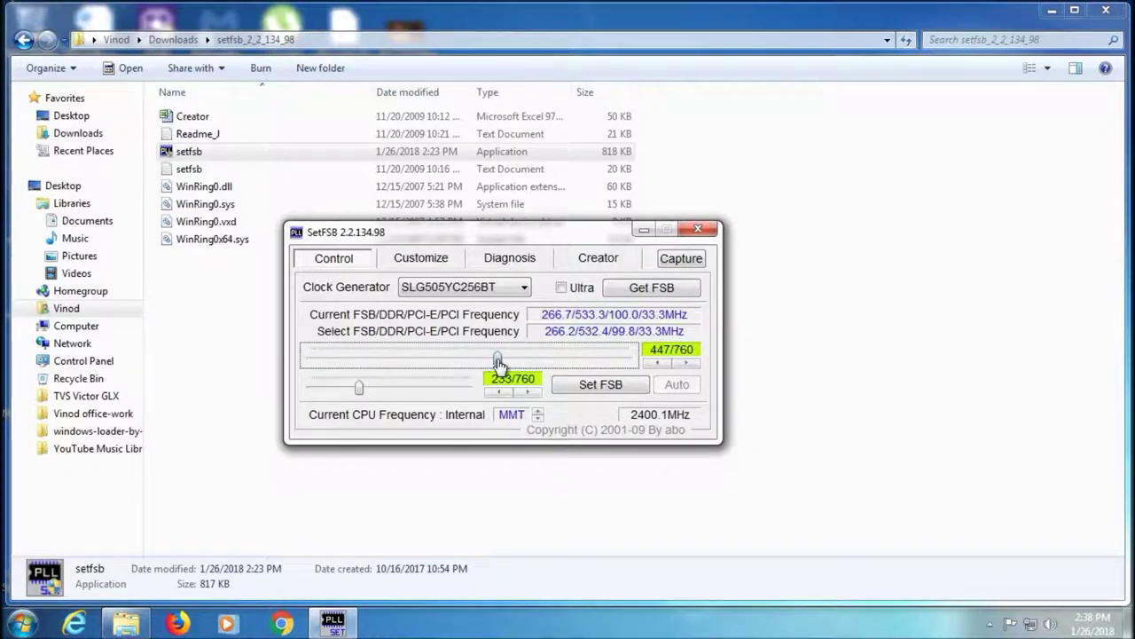
pyautogui.moveTo(498, 359); pyautogui.dragTo(536, 377)
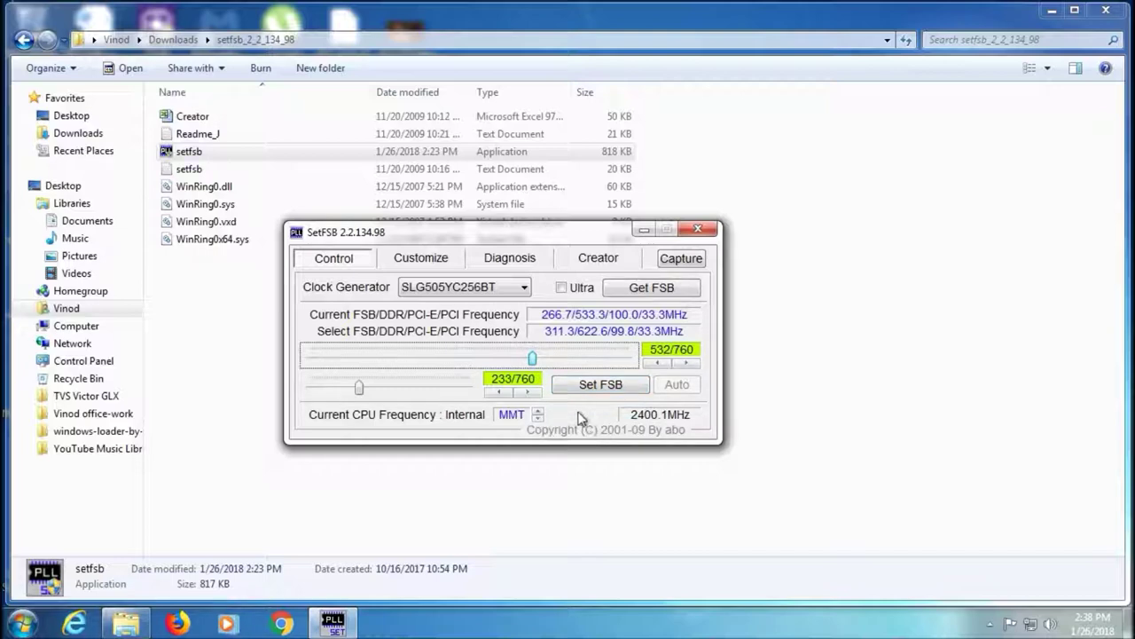
pyautogui.click(23, 625)
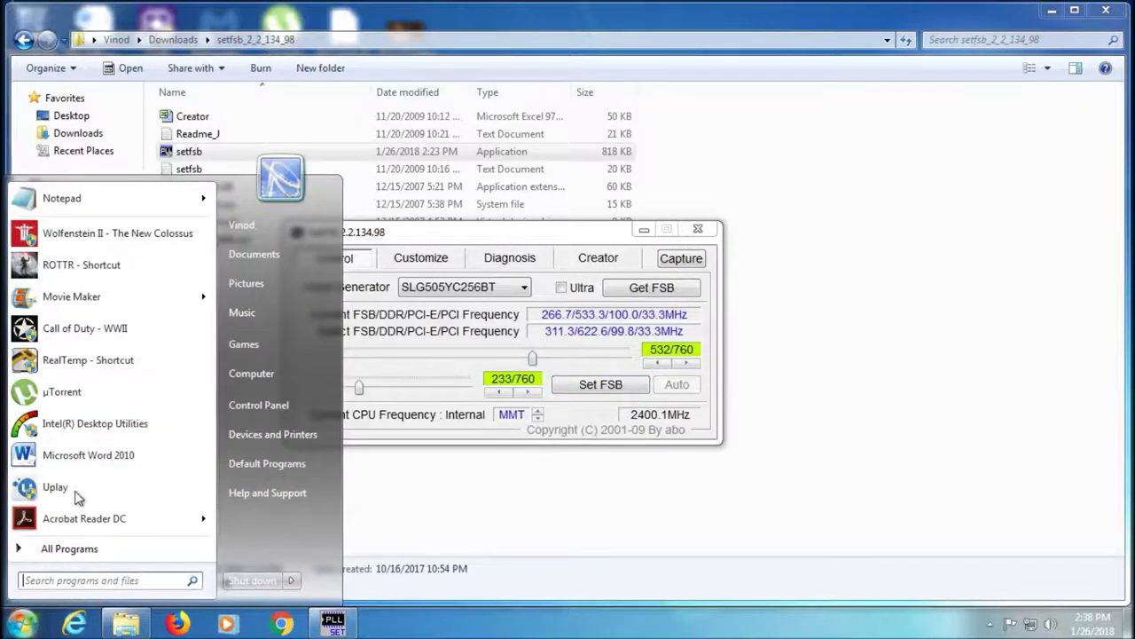
pyautogui.click(71, 197)
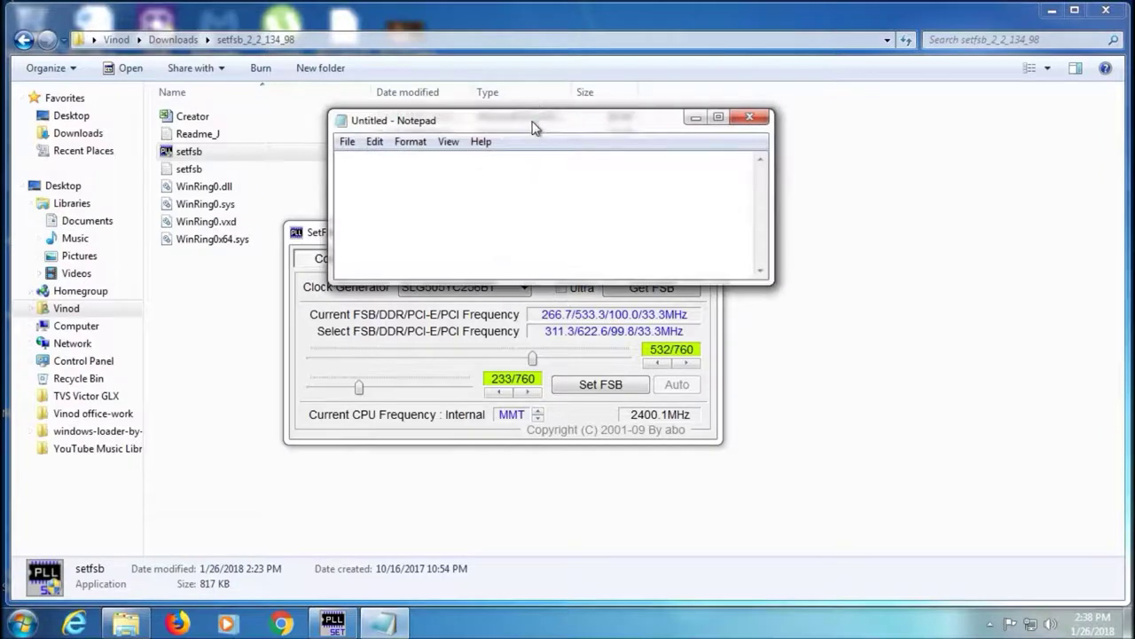
# Type 'ALWAYS HIT GET FSB BEFORE YOU BEGIN OVERCLOCKING...' and 'THEN MOVE THE SLIDER TO THE DESIRED VALUE... RECOMMENDED'
pyautogui.moveTo(532, 120); pyautogui.dragTo(511, 88)
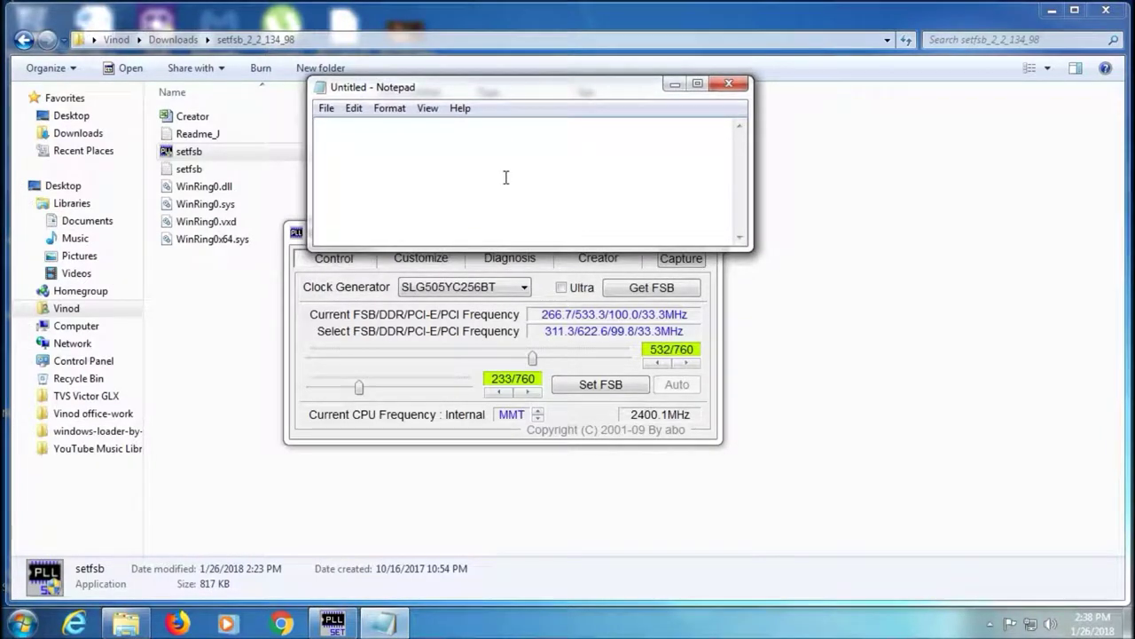
pyautogui.write('ALWAYS HIT GET FSB BEFORE YOU')
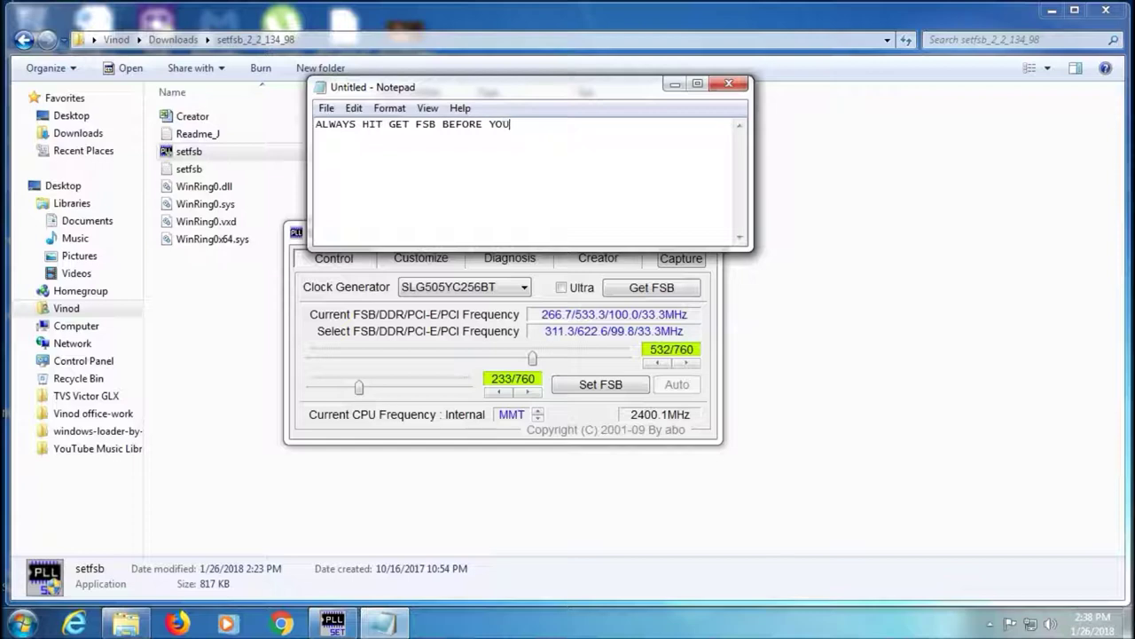
pyautogui.write(' BEGIN OVERCLOCKING...')
pyautogui.press('Return')
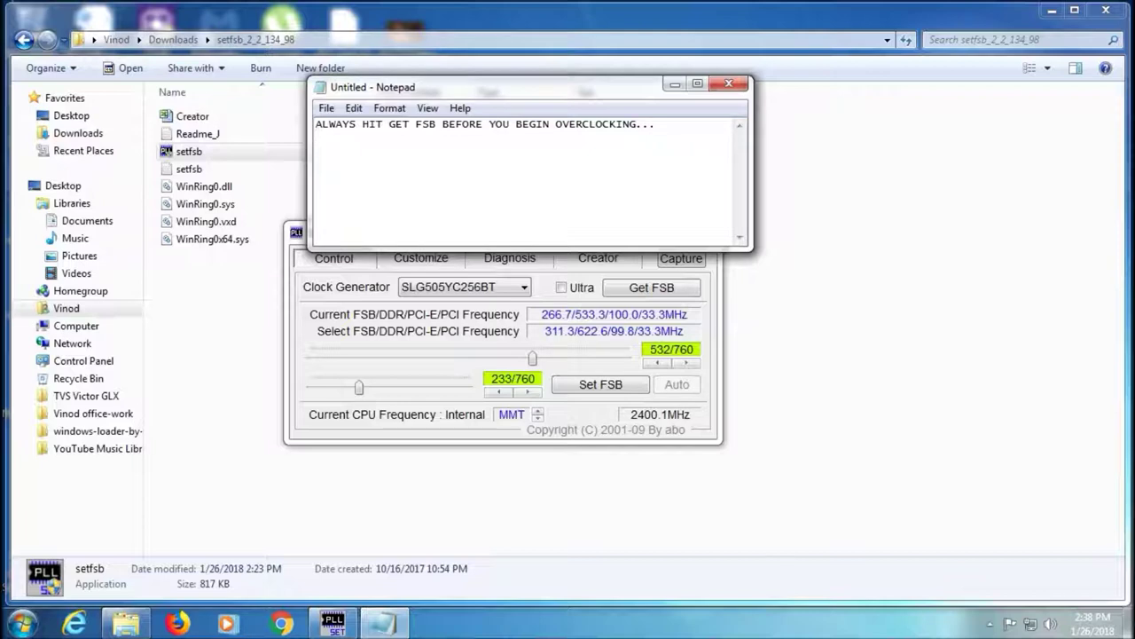
pyautogui.write('THEN MOVE THE SLIDER')
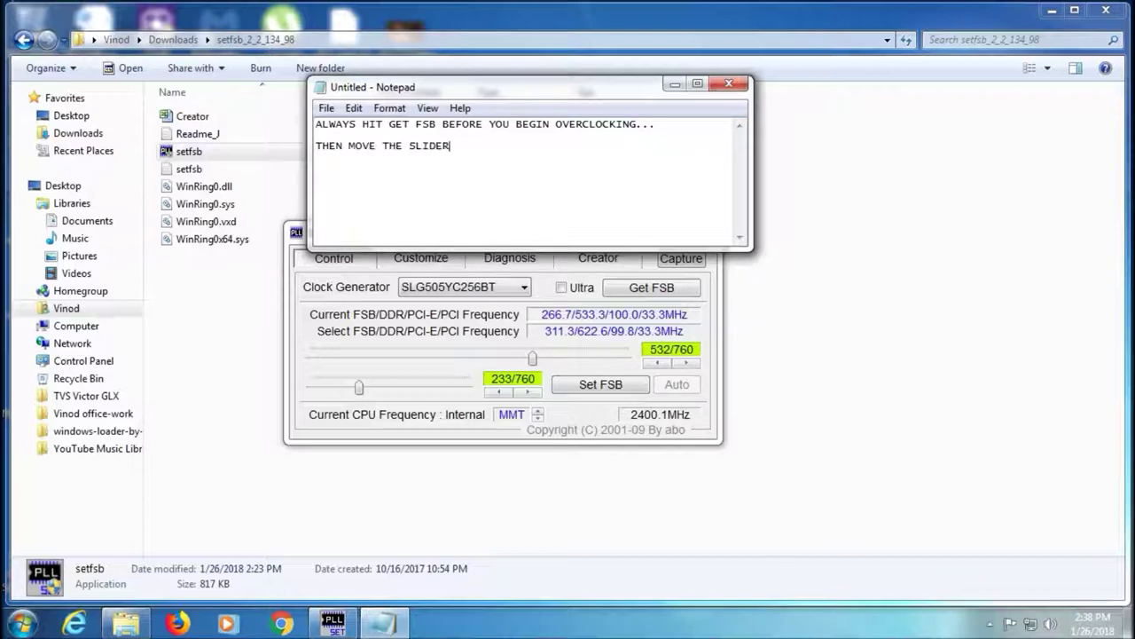
pyautogui.write(' TO THE DESIRED VALUE')
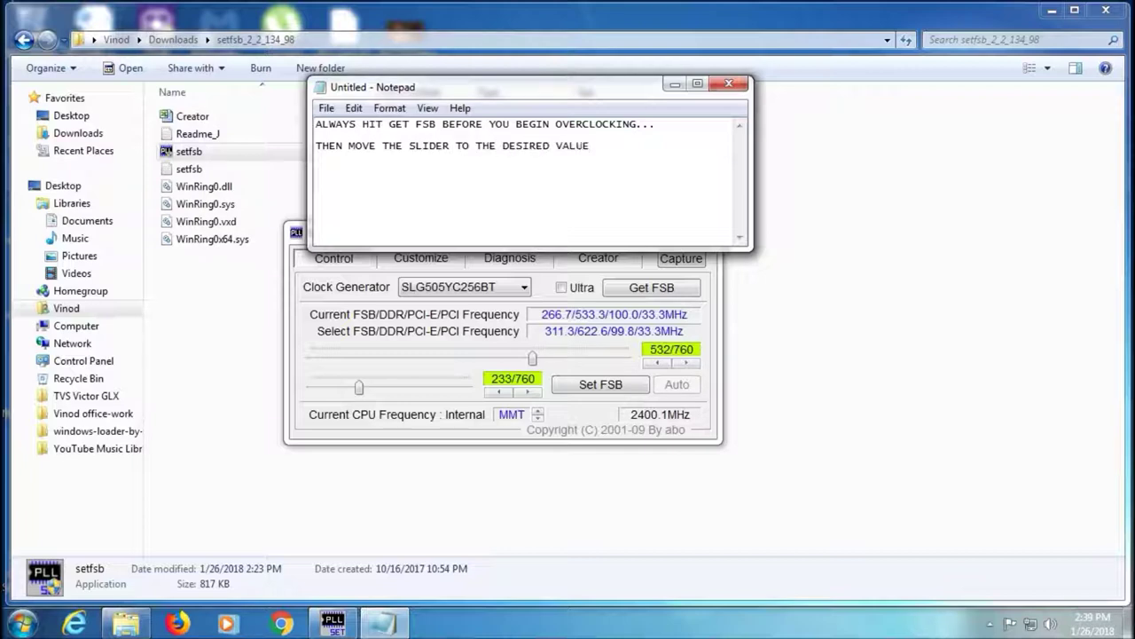
pyautogui.write('... RECOMMENDED')
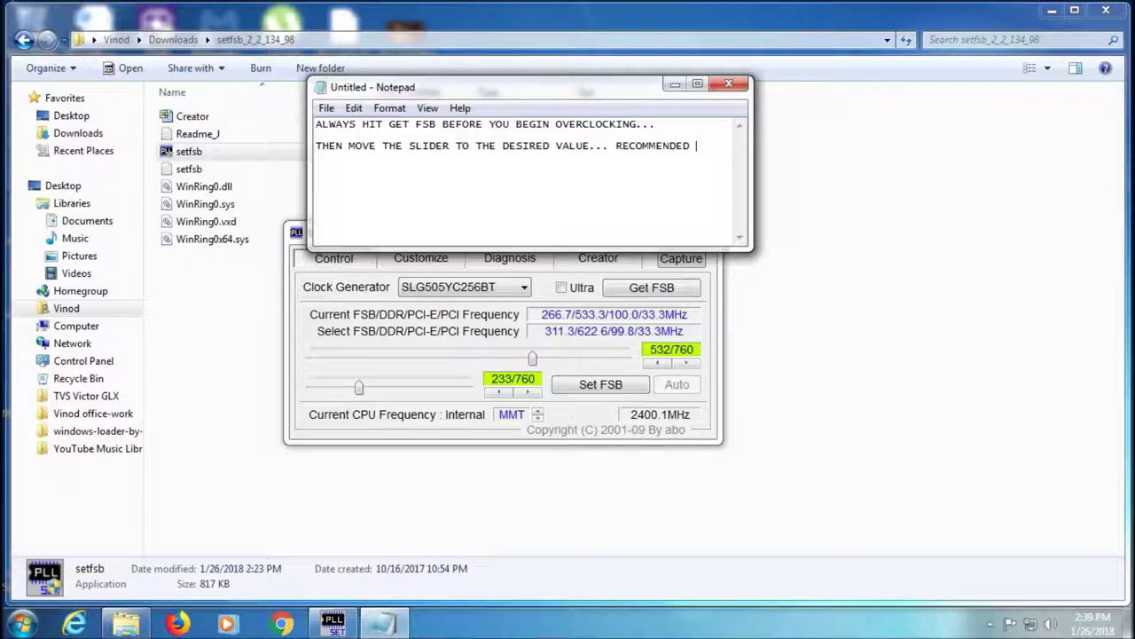
# Continue with 'OVERCLOCK IS +20 TO 25% OF YOUR ORIGINAL (FACTORY) CLOCK SPEED.'
pyautogui.write('OVERLCOK IS')
pyautogui.press('BackSpace')
pyautogui.press('BackSpace')
pyautogui.press('BackSpace')
pyautogui.press('BackSpace')
pyautogui.press('BackSpace')
pyautogui.press('BackSpace')
pyautogui.press('BackSpace')
pyautogui.write('CLOCK IS 20')
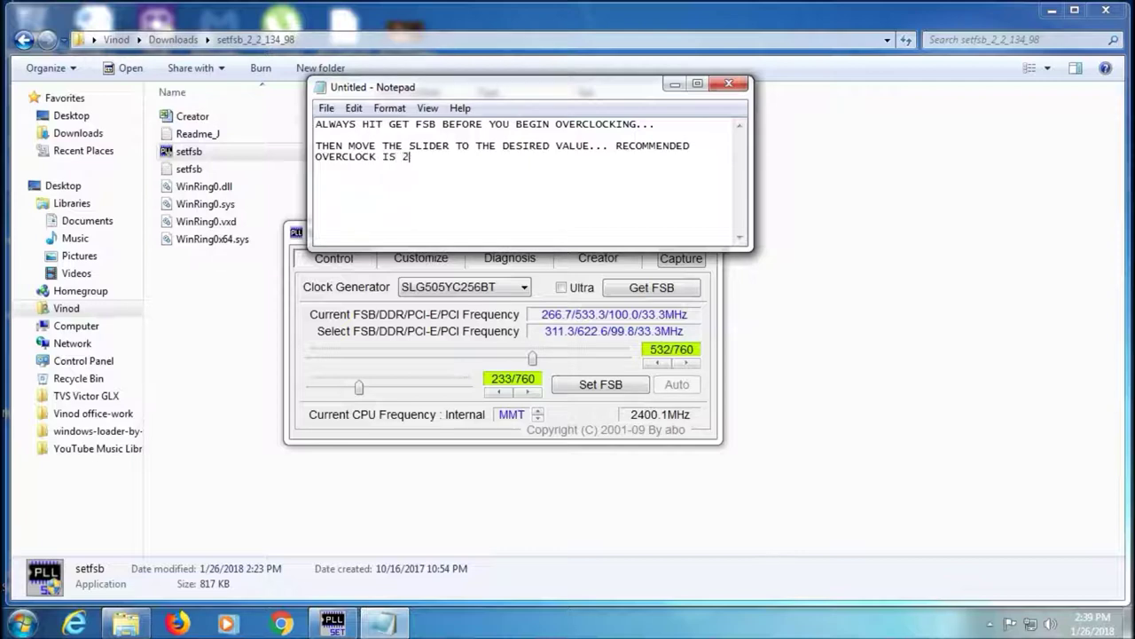
pyautogui.press('BackSpace')
pyautogui.press('BackSpace')
pyautogui.write('+20 TO 25% OF YOUR ORIGINAL')
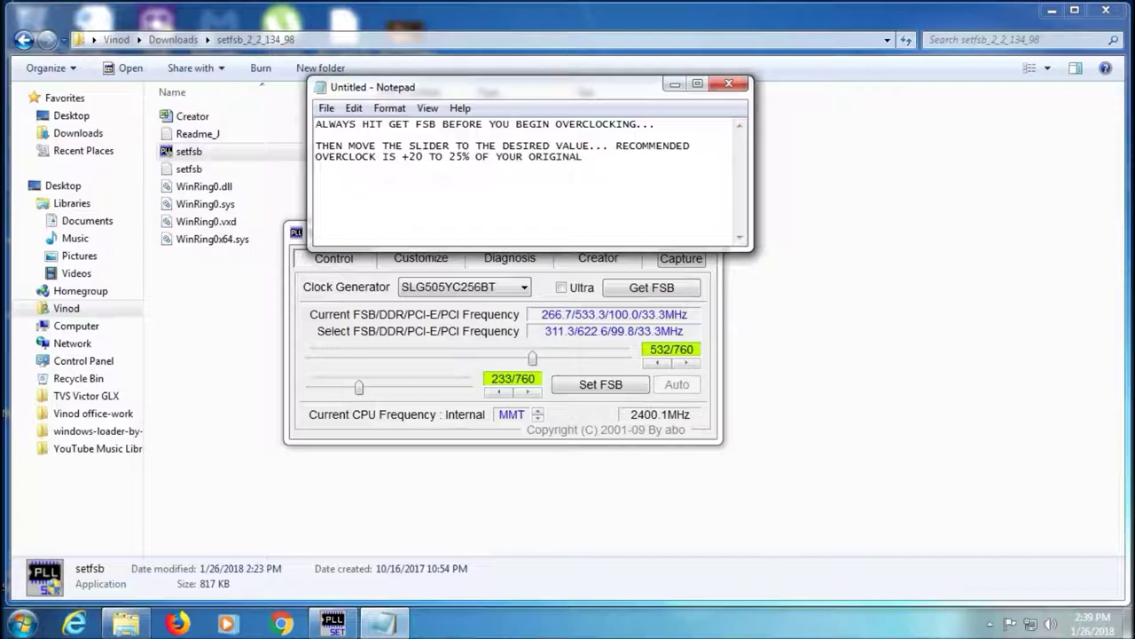
pyautogui.write(' (FACTORY')
pyautogui.press('BackSpace')
pyautogui.write(') C')
pyautogui.write('SP')
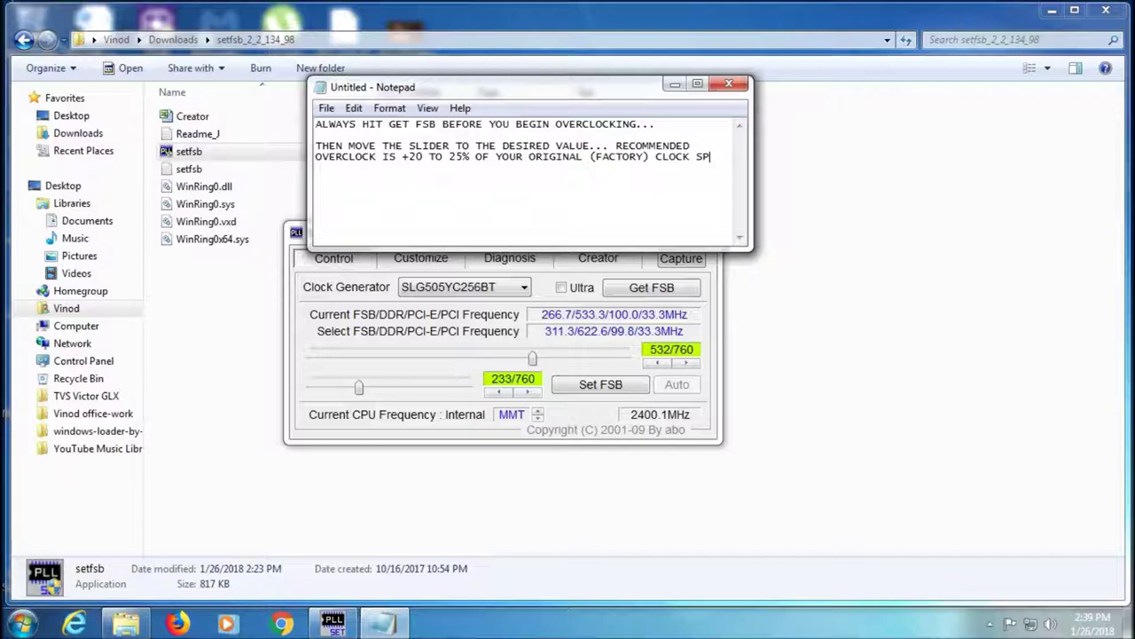
pyautogui.write('EED...')
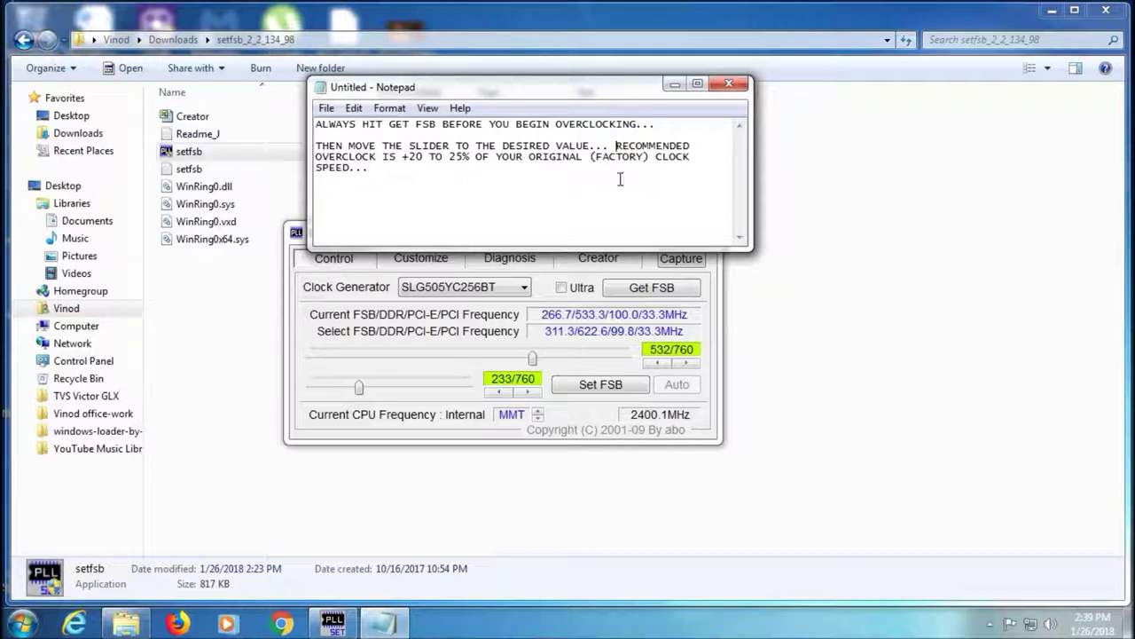
# Break RECOMMENDED onto its own paragraph and start a new paragraph below
pyautogui.click(616, 145)
pyautogui.press('Return')
pyautogui.press('Return')
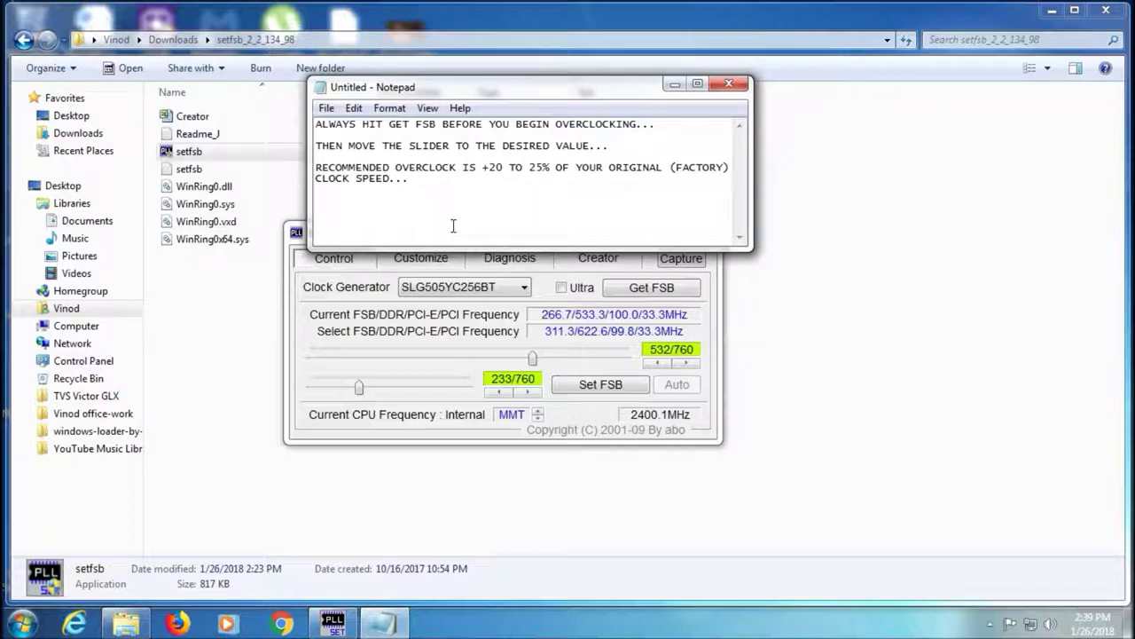
pyautogui.press('Return')
pyautogui.press('Return')
# Type 'I AM OVERCLOCKING MY RIG FROM 2.4ghZ TO 2.9gHz.'
pyautogui.write('I AM OVERLCLOCKING MT RIG FROM 2.4')
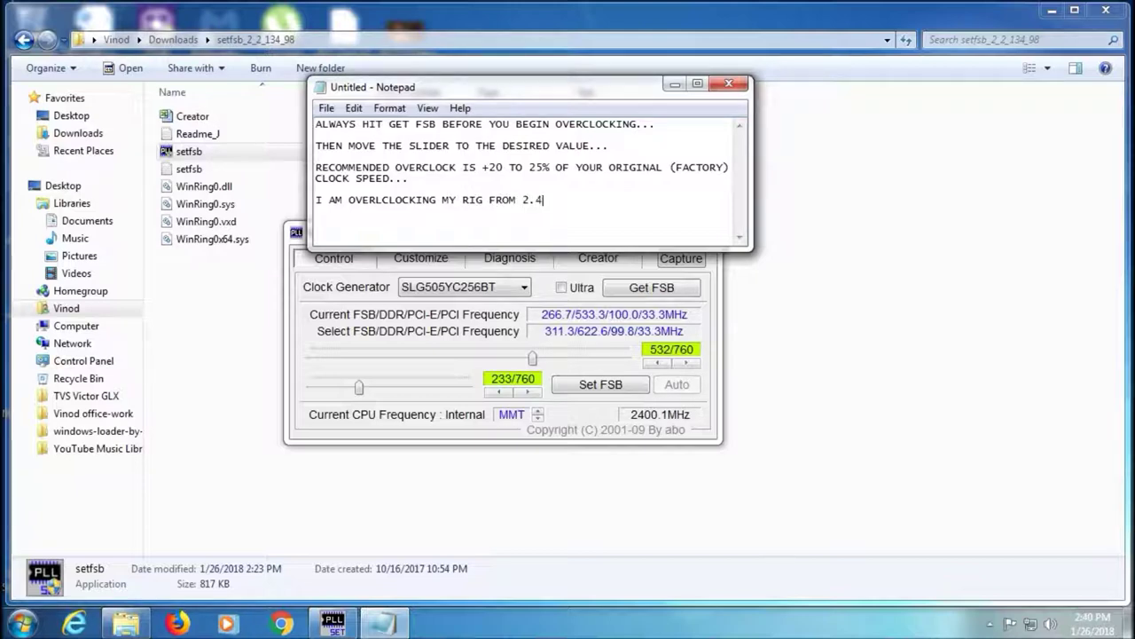
pyautogui.write('ghZ TO 2.9')
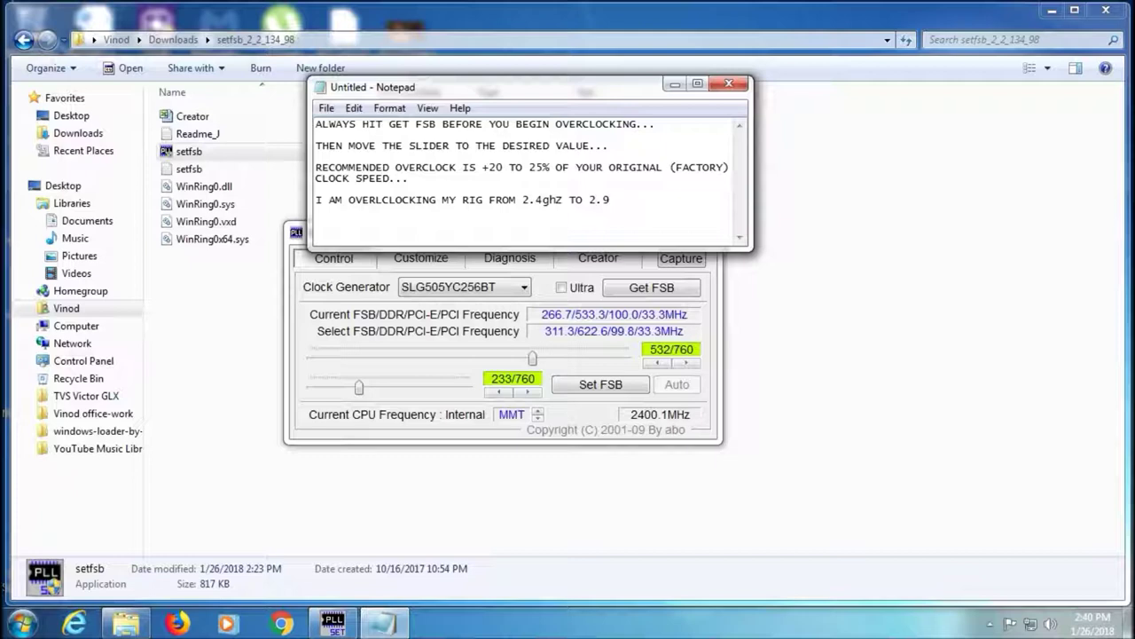
pyautogui.write('gh')
pyautogui.press('BackSpace')
pyautogui.write('hZ')
pyautogui.write('Z')
pyautogui.press('BackSpace')
pyautogui.write('z.')
# Add a new line reading 'WATCH IT CAREFULLY...'
pyautogui.press('Return')
pyautogui.write('watch t')
pyautogui.press('BackSpace')
pyautogui.press('BackSpace')
pyautogui.press('BackSpace')
pyautogui.press('BackSpace')
pyautogui.press('BackSpace')
pyautogui.press('BackSpace')
pyautogui.press('BackSpace')
pyautogui.write('WATCH IT')
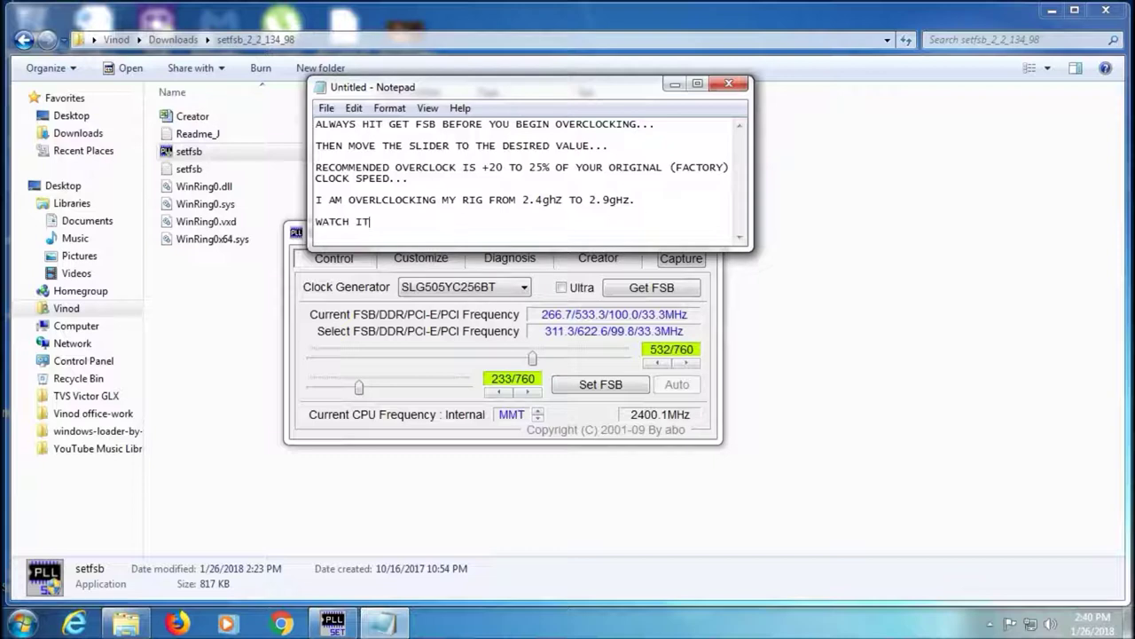
pyautogui.write(' CAREFULLY...')
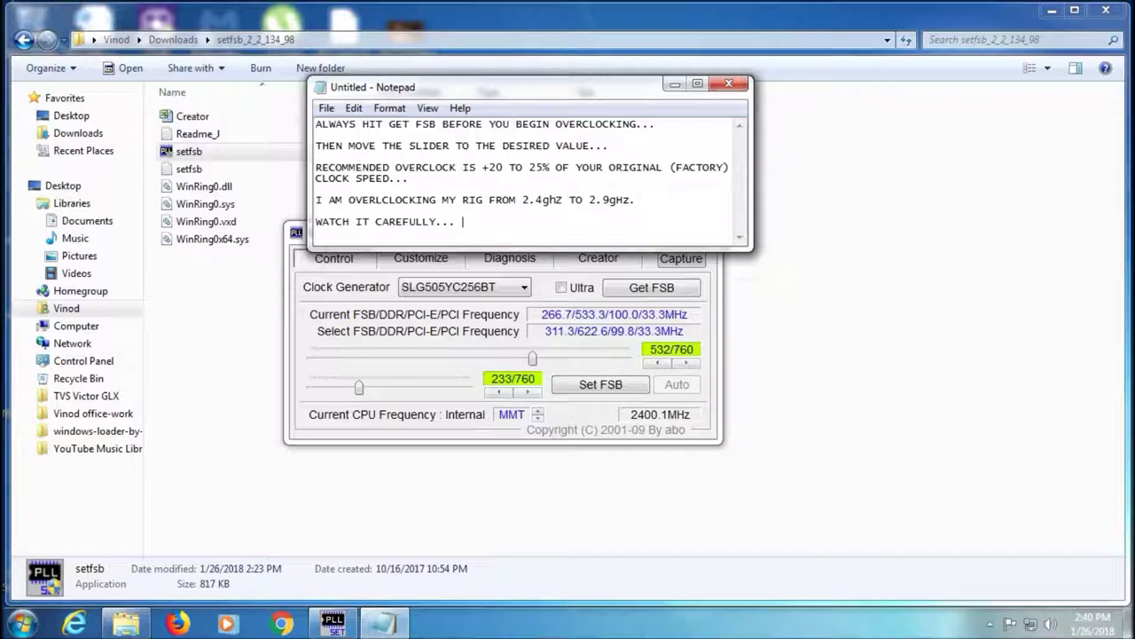
pyautogui.press('Return')
# Start a new line with 'NOTE: OVERCLOCKING', correcting the misspellings
pyautogui.write('NOTE')
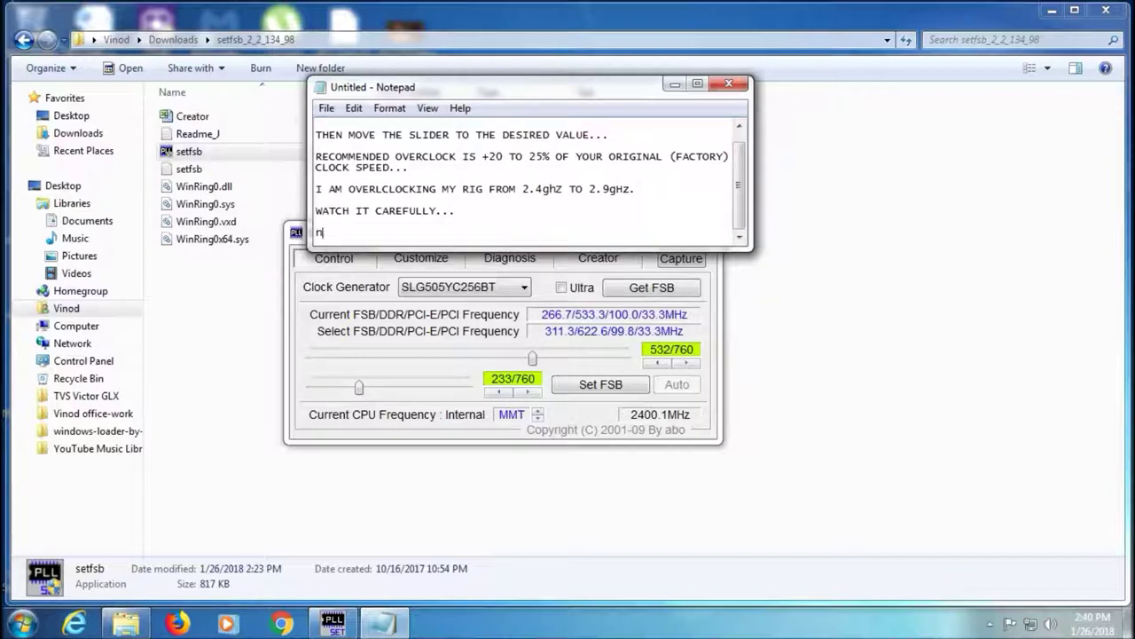
pyautogui.press('BackSpace')
pyautogui.press('BackSpace')
pyautogui.press('BackSpace')
pyautogui.press('BackSpace')
pyautogui.write('NOTE')
pyautogui.write(': OVERLCOK')
pyautogui.press('BackSpace')
pyautogui.press('BackSpace')
pyautogui.press('BackSpace')
pyautogui.write('OCKING')
pyautogui.click(382, 232)
pyautogui.write('C')
pyautogui.press('End')
# Add the warranty warning, mains-power advice and the factory-defaults reset reassurance
pyautogui.write('MIGHT VOID THE ')
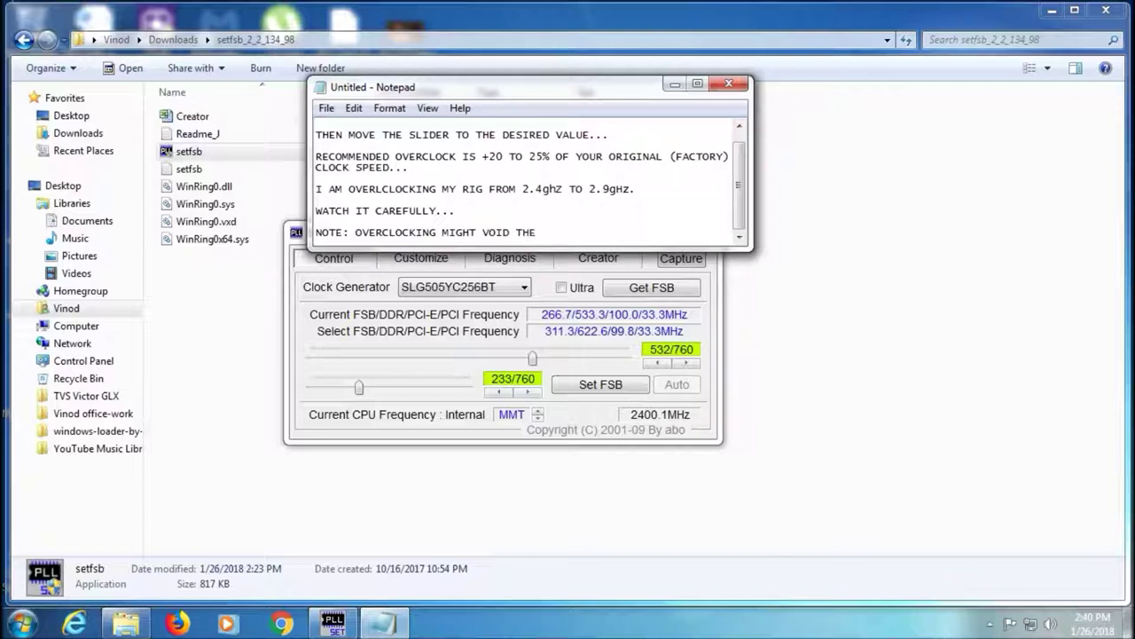
pyautogui.write('CPU HARDWARE WARRANTY')
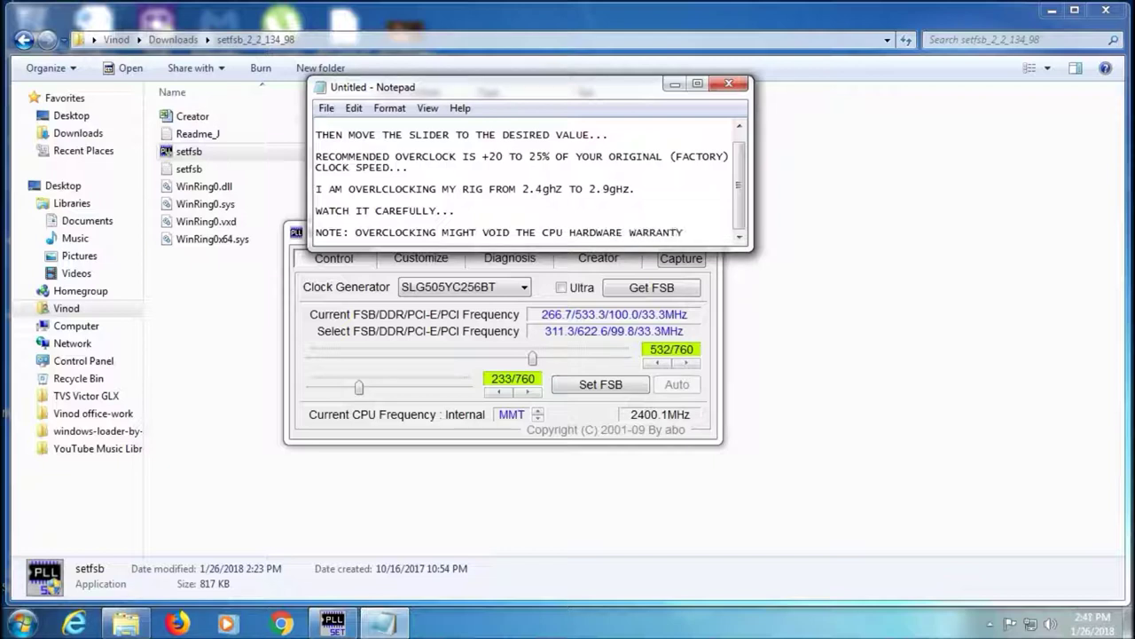
pyautogui.write('. JUST REMEM')
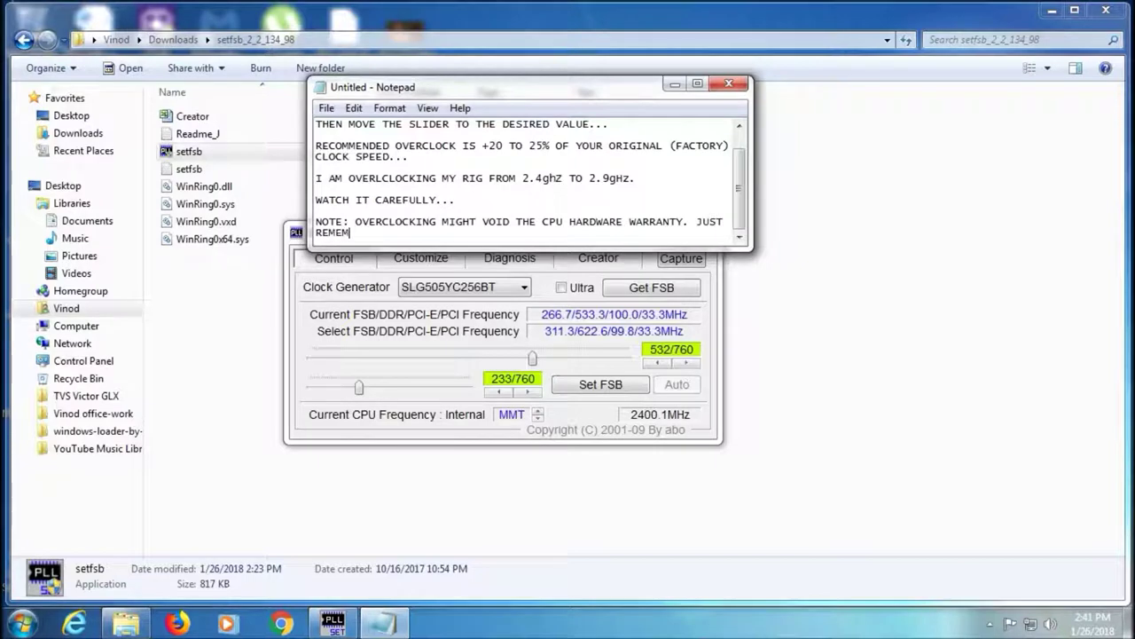
pyautogui.write('BER TO SWITCH')
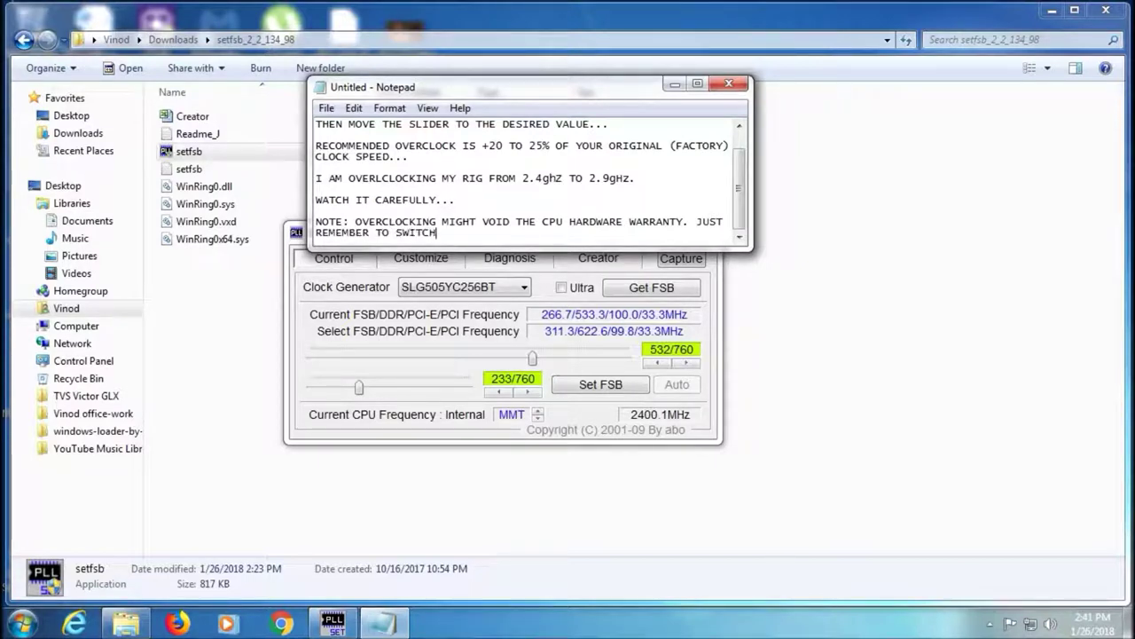
pyautogui.write(' OFF ')
pyautogui.write('POW')
pyautogui.press('BackSpace')
pyautogui.press('BackSpace')
pyautogui.press('BackSpace')
pyautogui.write('MAINS POWE')
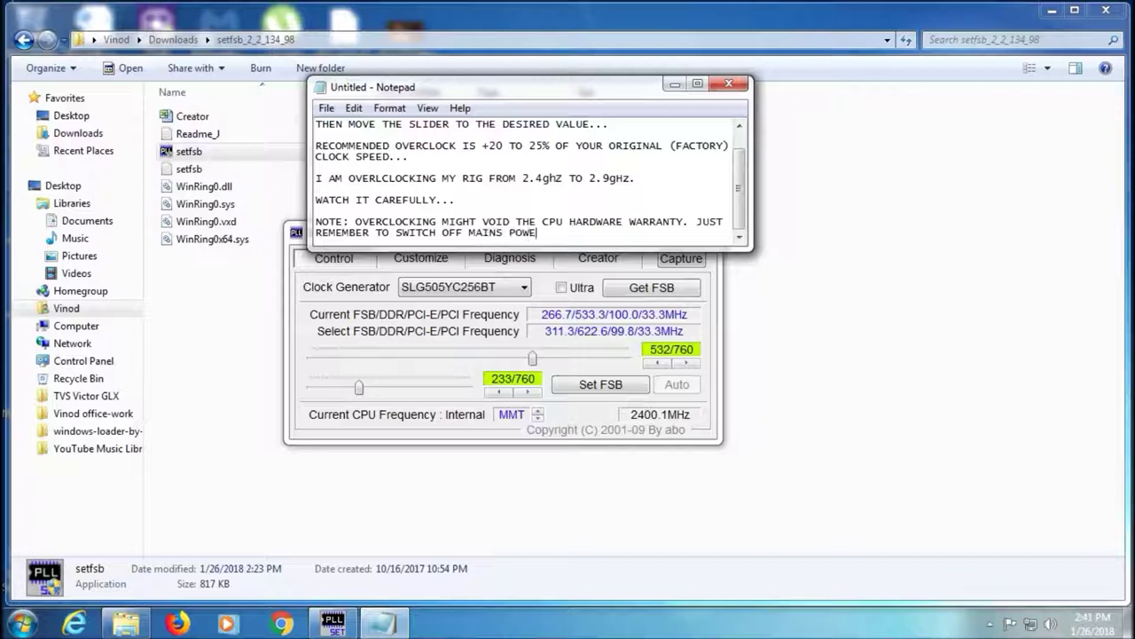
pyautogui.write('R WHEN OVERCLOCK NOT NEEDED')
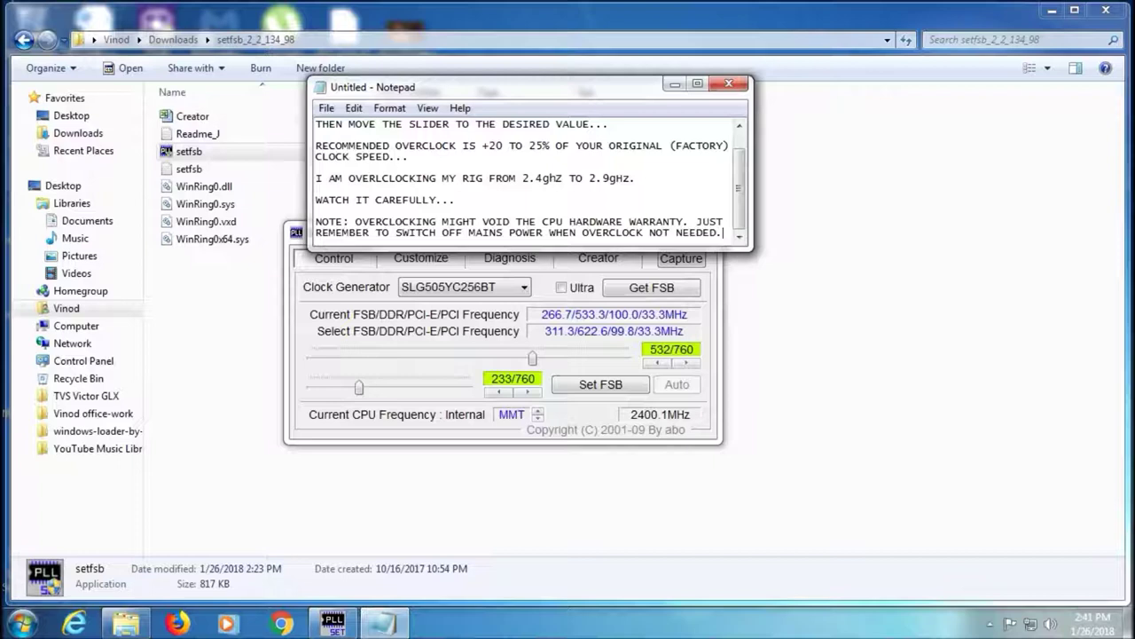
pyautogui.write('AND YOU')
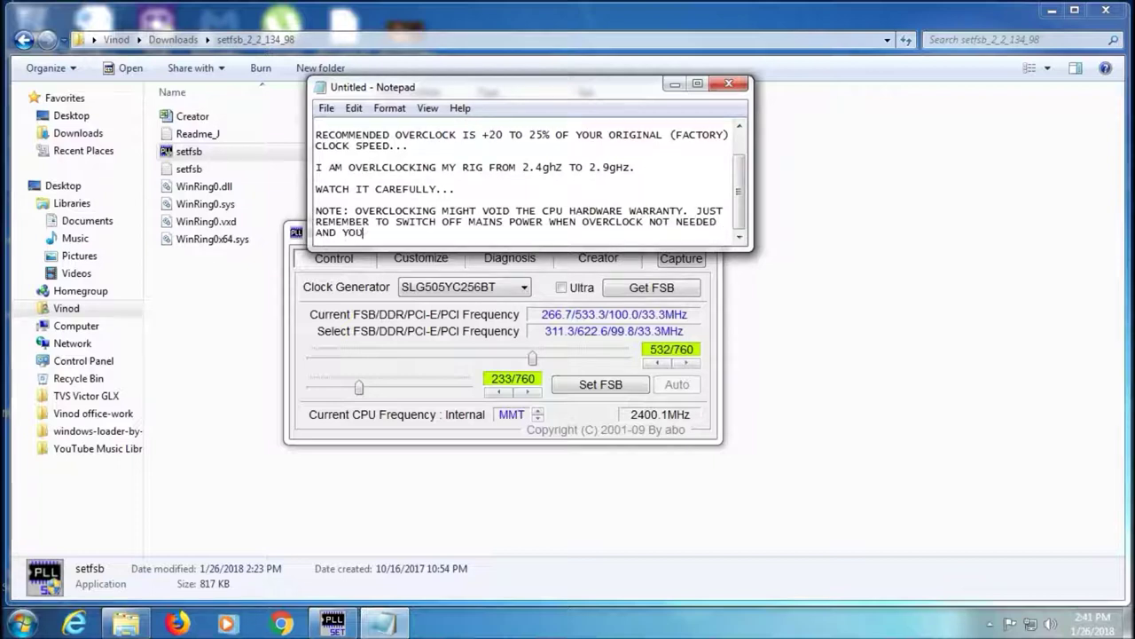
pyautogui.write(' WANT TO RESET TO FACTORY')
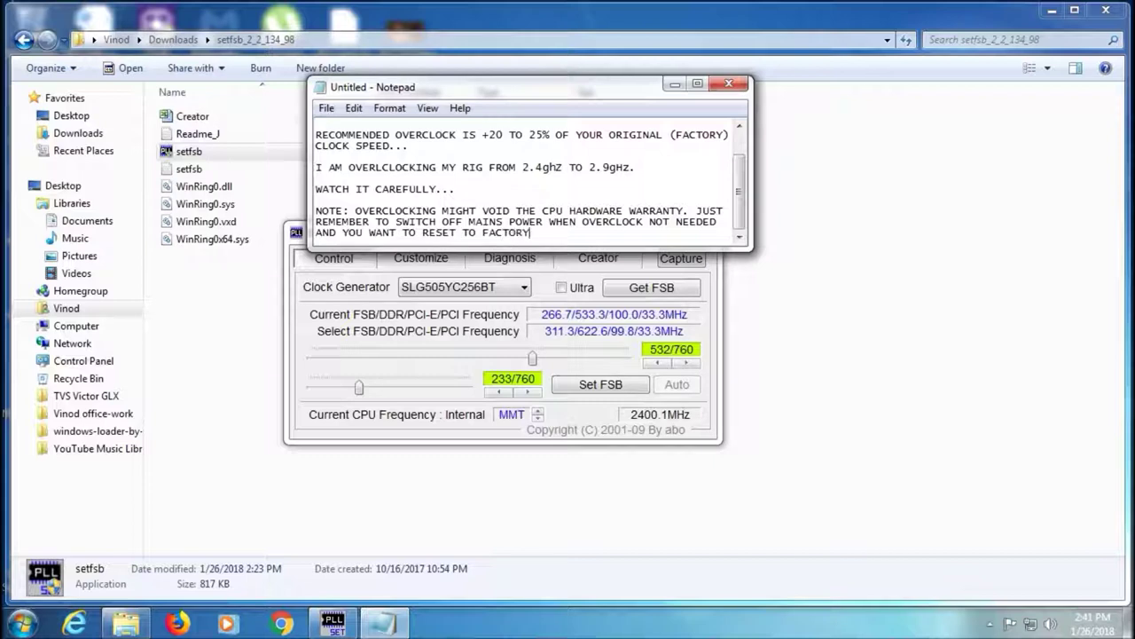
pyautogui.write(' DEFAULTS. SO, YOUR WARRANTY RE')
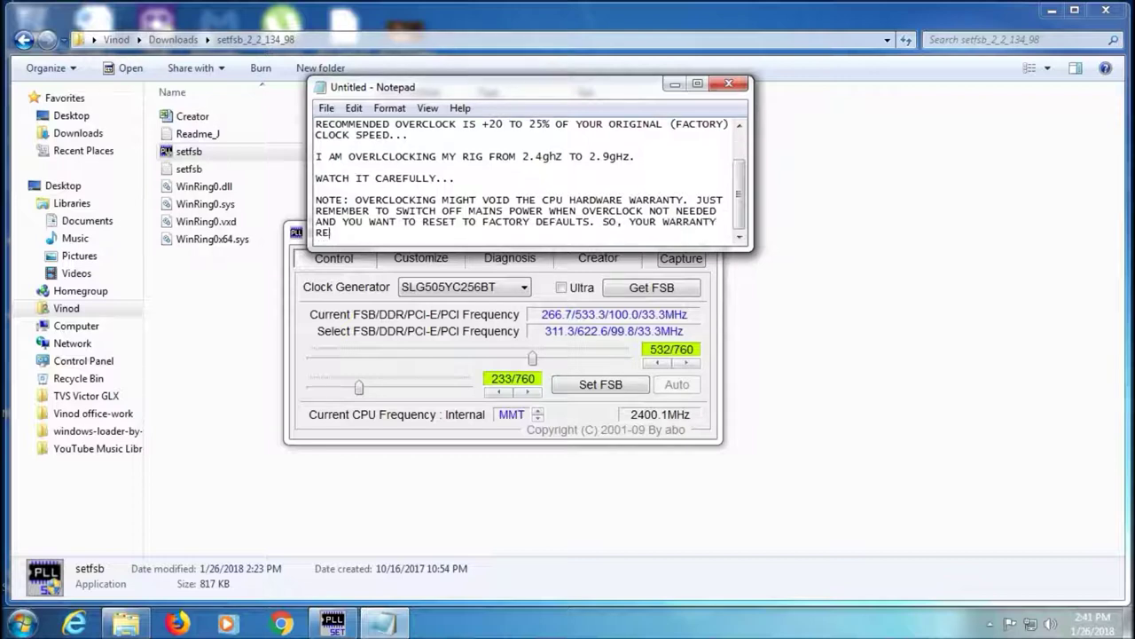
pyautogui.write('MAINS INTACT!!')
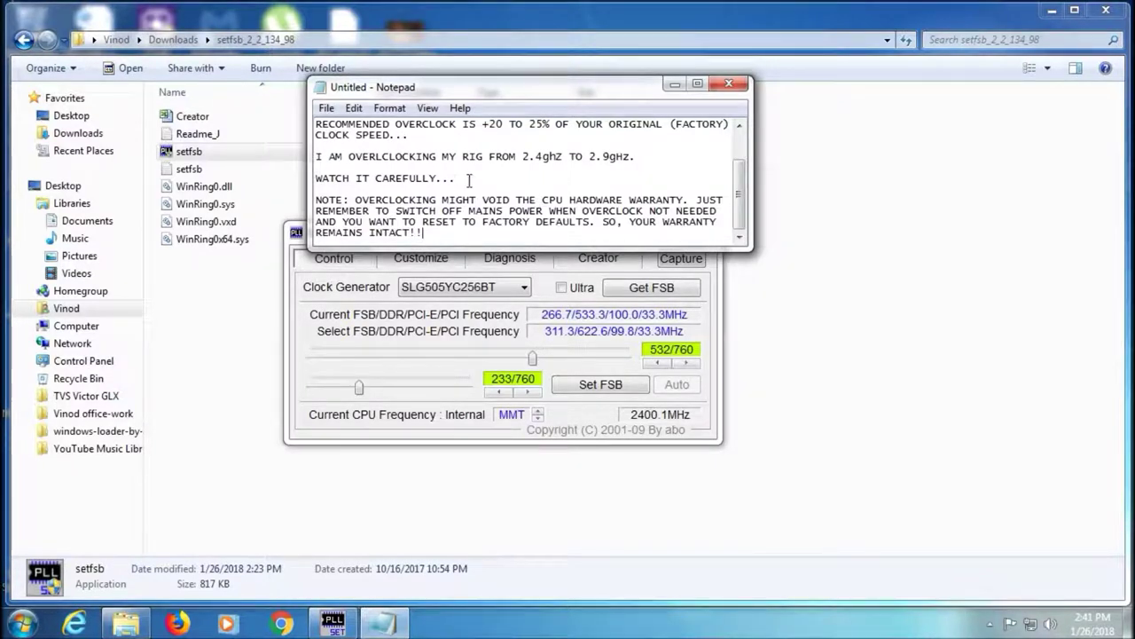
# Discard the current note unsaved and start a fresh Notepad note
pyautogui.click(716, 87)
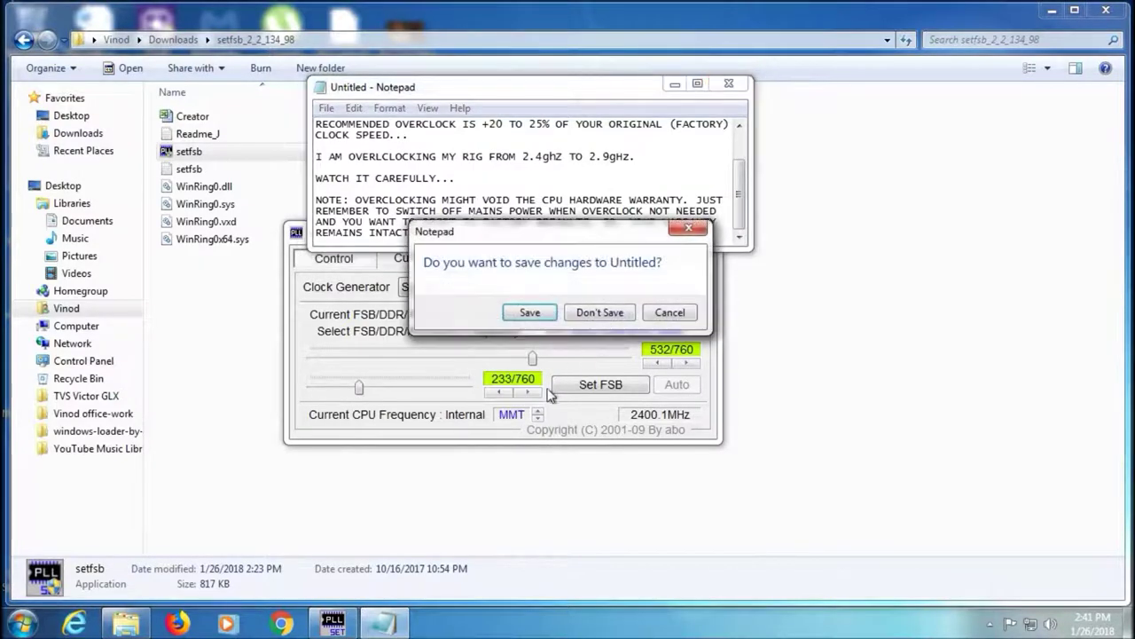
pyautogui.click(601, 315)
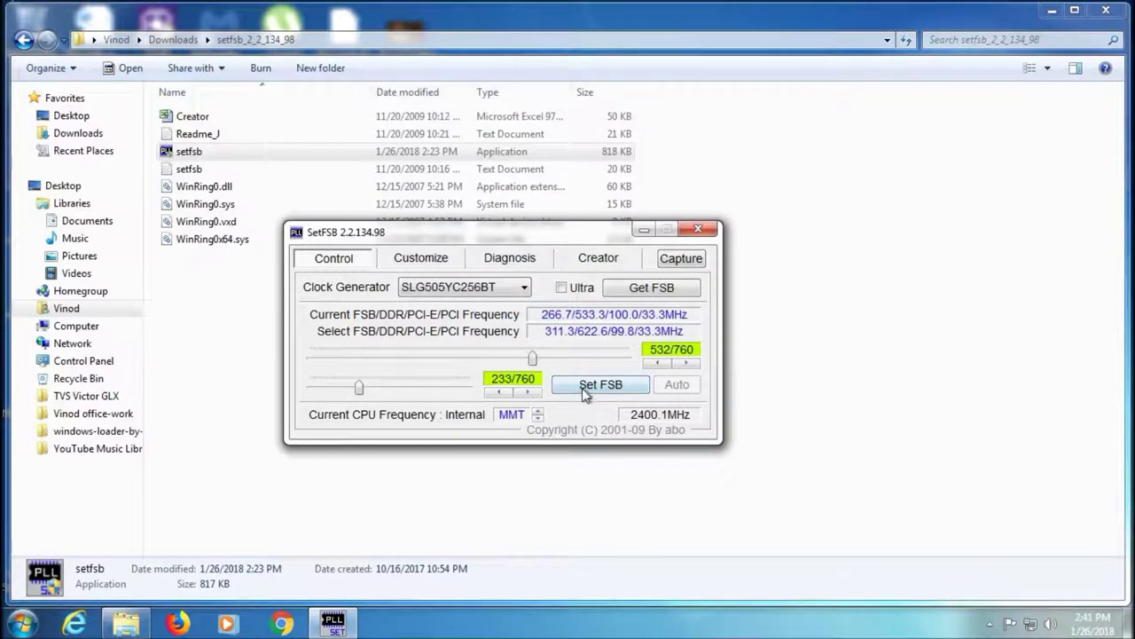
pyautogui.click(22, 624)
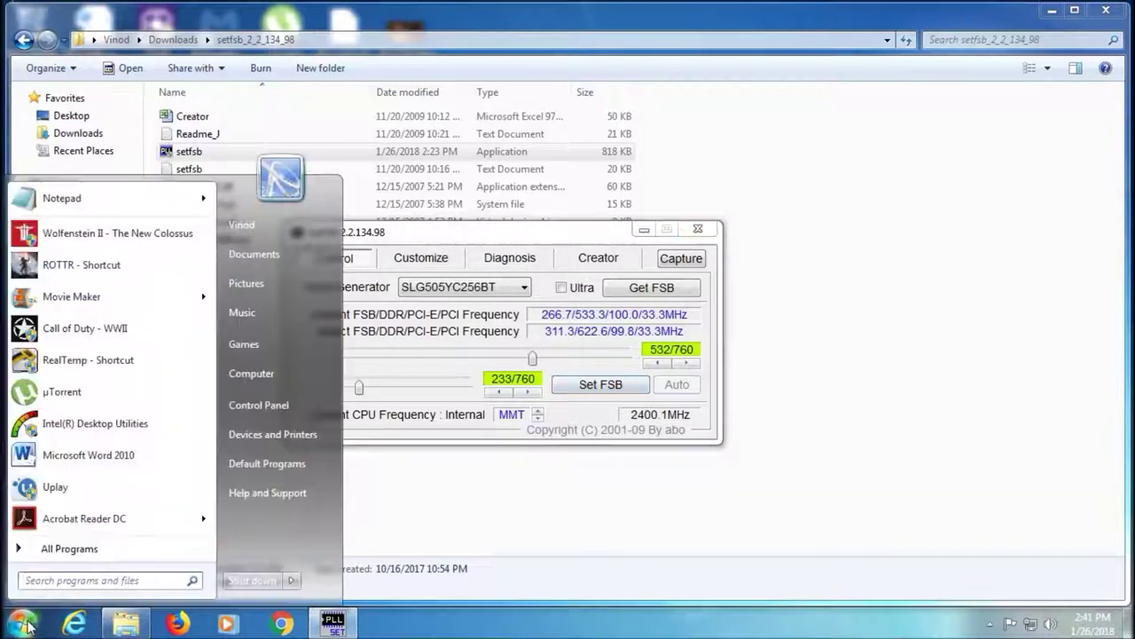
pyautogui.click(87, 206)
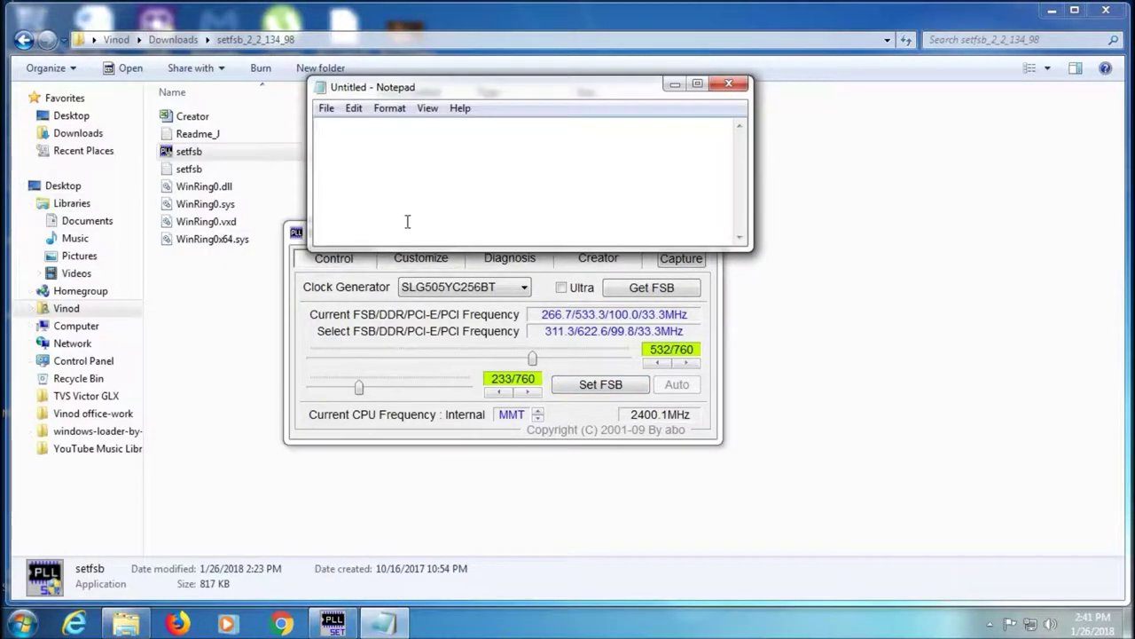
# Type 'NOW HIT SET FSB FOR THE DESIRED CLOCK FREQUENCY!! THAT'S IT!!' plus the reboot reminder
pyautogui.write('NOW HIT SET FSB FOR')
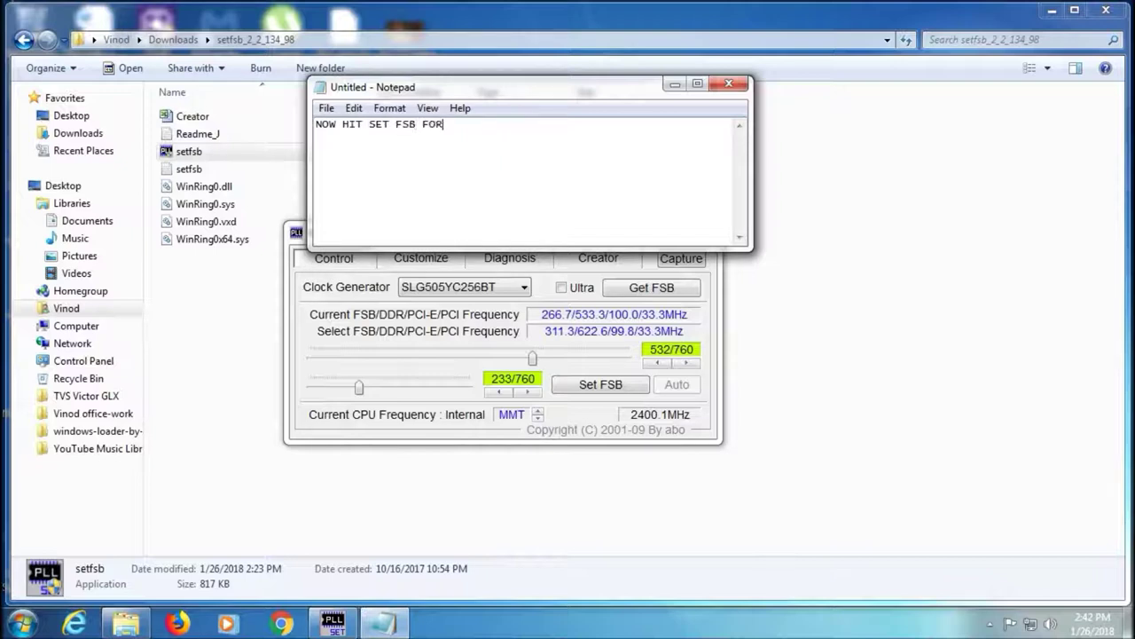
pyautogui.write(' THE DESIRED FREQUENCY')
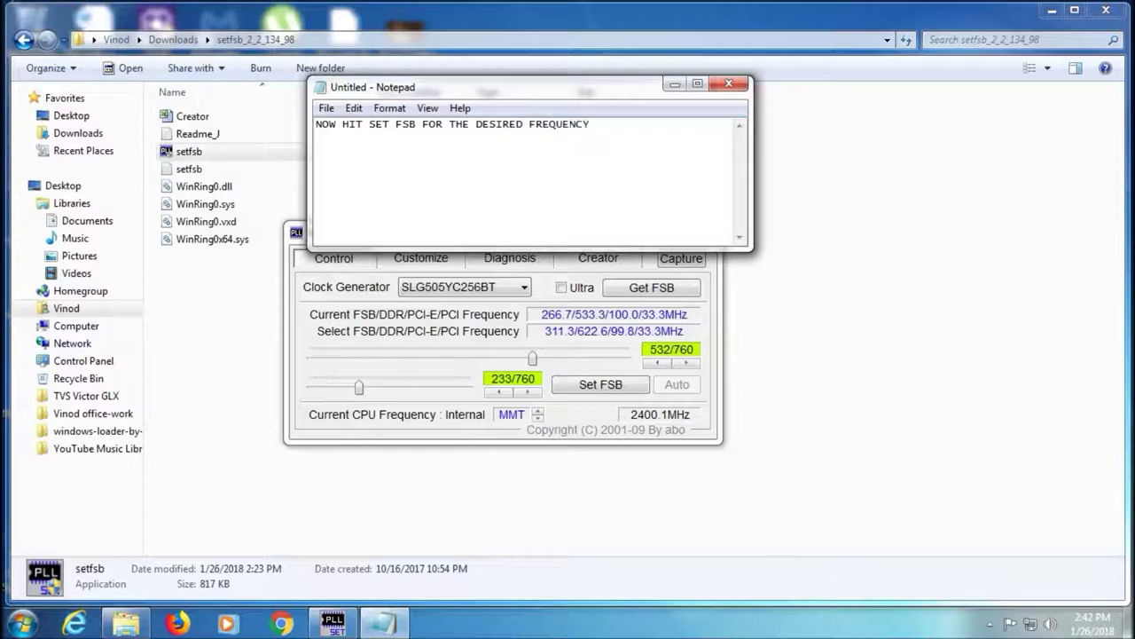
pyautogui.press('Left')
pyautogui.press('Left')
pyautogui.press('Left')
pyautogui.press('Left')
pyautogui.press('Left')
pyautogui.press('Left')
pyautogui.press('Left')
pyautogui.press('Left')
pyautogui.press('Left')
pyautogui.write('CLOCK')
pyautogui.press('Right')
pyautogui.press('Right')
pyautogui.write('!!  ')
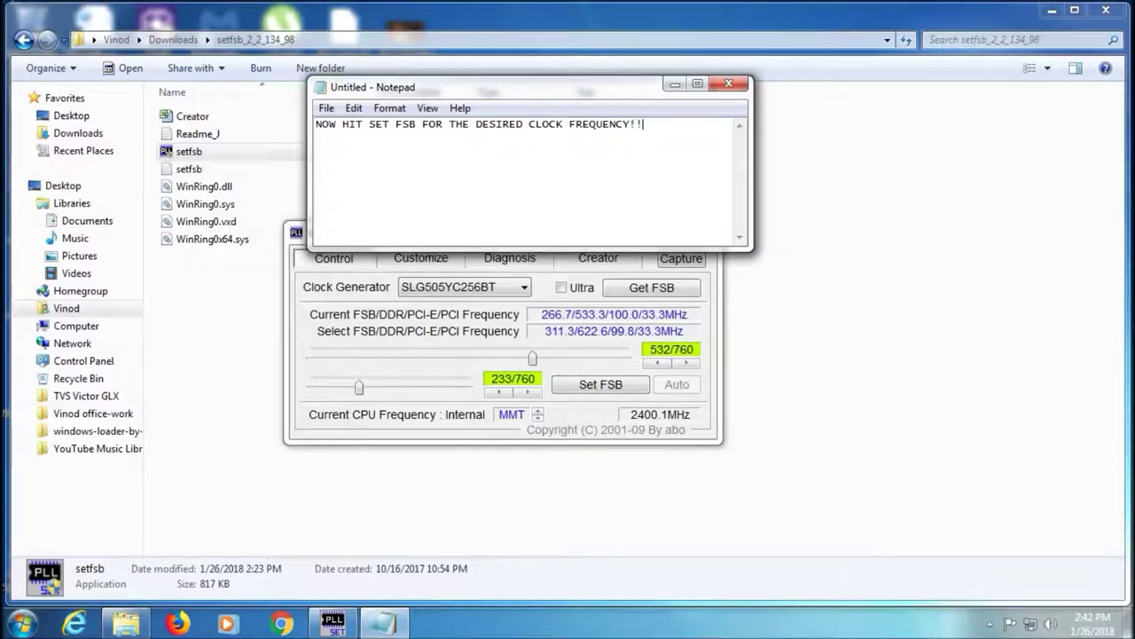
pyautogui.write("THAT'S IT!! YOU ARE ALL SET")
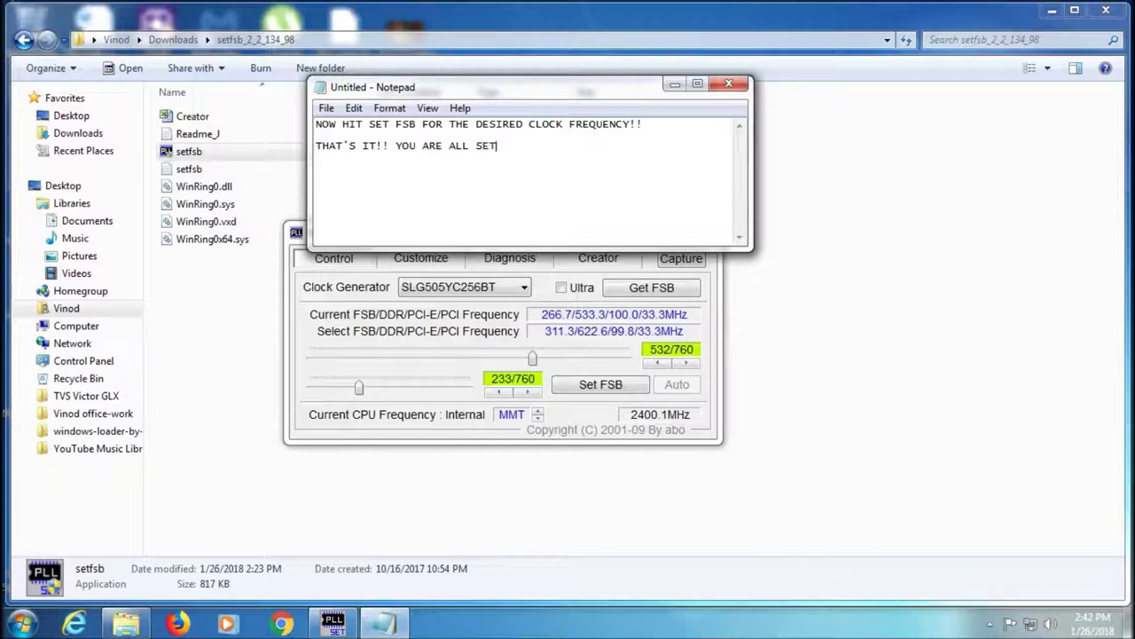
pyautogui.write('. JUST REBOOT ONCE T')
pyautogui.press('BackSpace')
pyautogui.write('FOR')
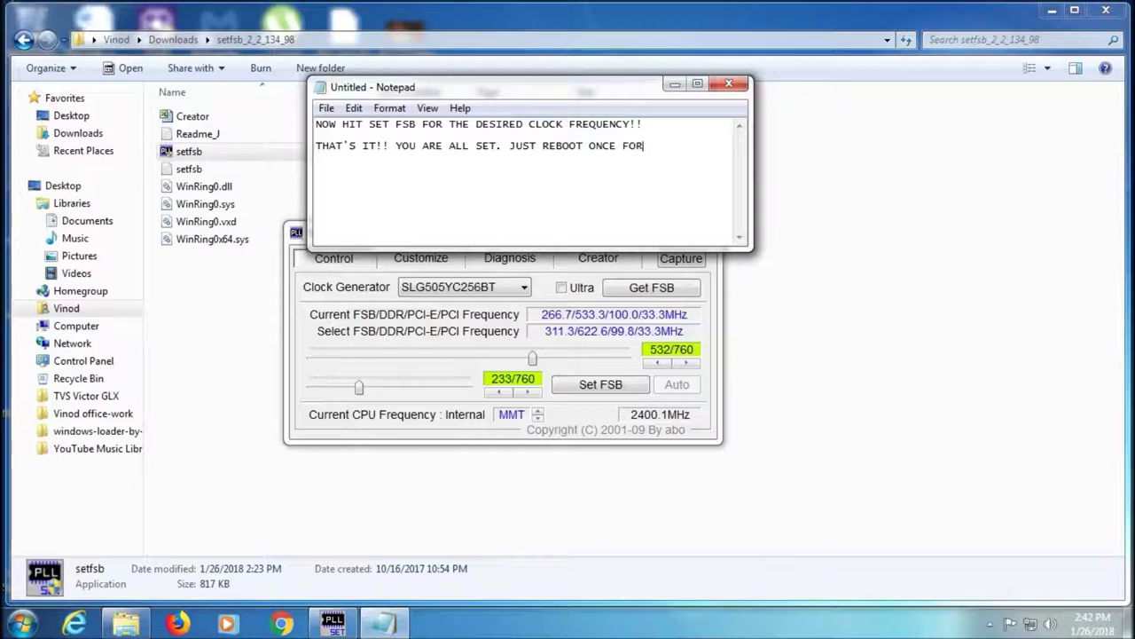
pyautogui.write(' THECHANGES TO TAKE EFFECT...')
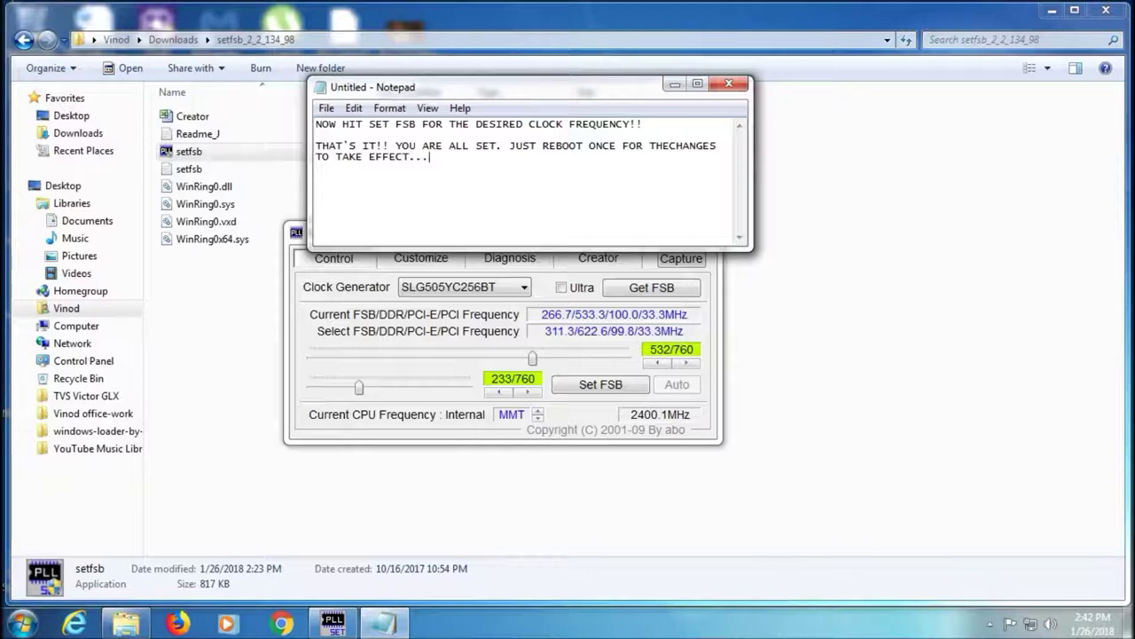
# Fix the missing space in 'THE CHANGES', then close the note without saving
pyautogui.click(674, 144)
pyautogui.click(547, 162)
pyautogui.moveTo(548, 163); pyautogui.dragTo(314, 114)
pyautogui.click(493, 210)
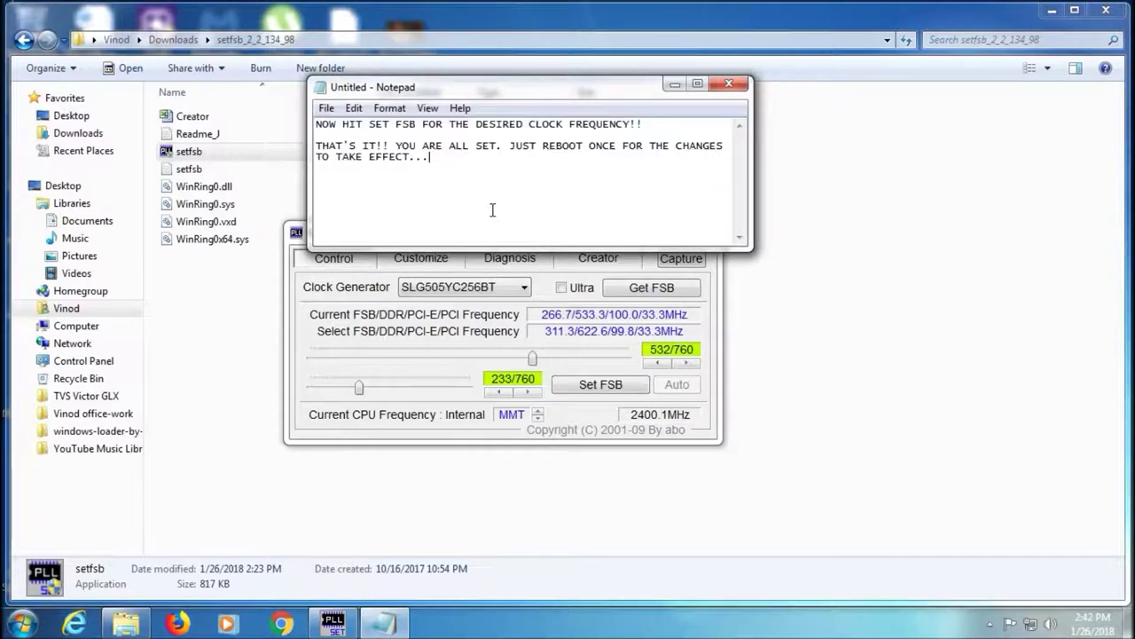
pyautogui.click(746, 89)
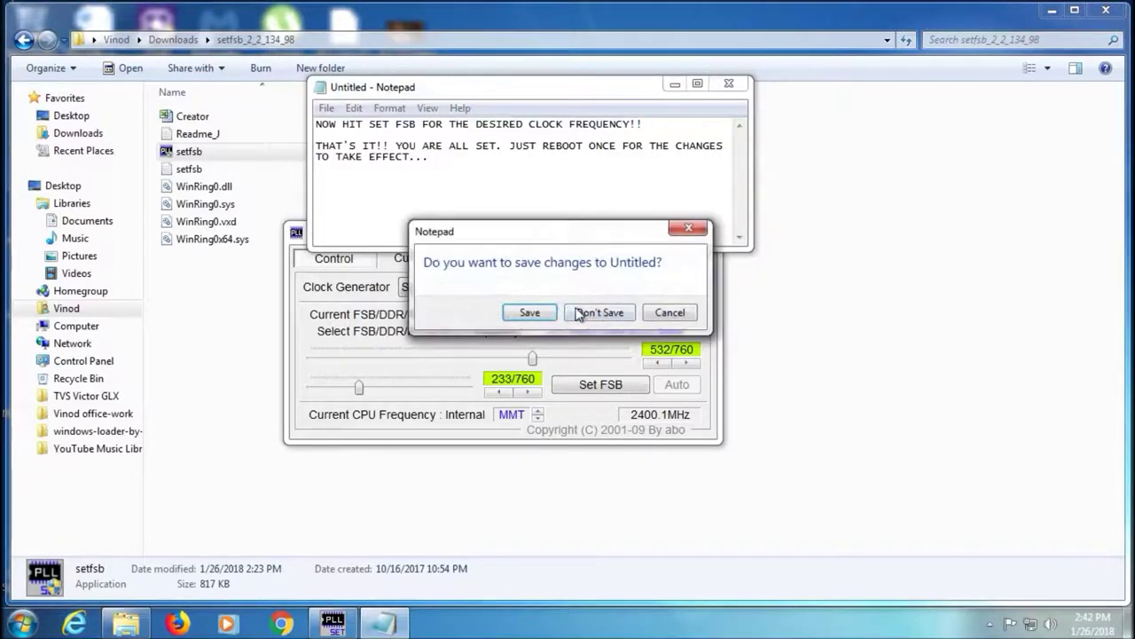
pyautogui.click(586, 313)
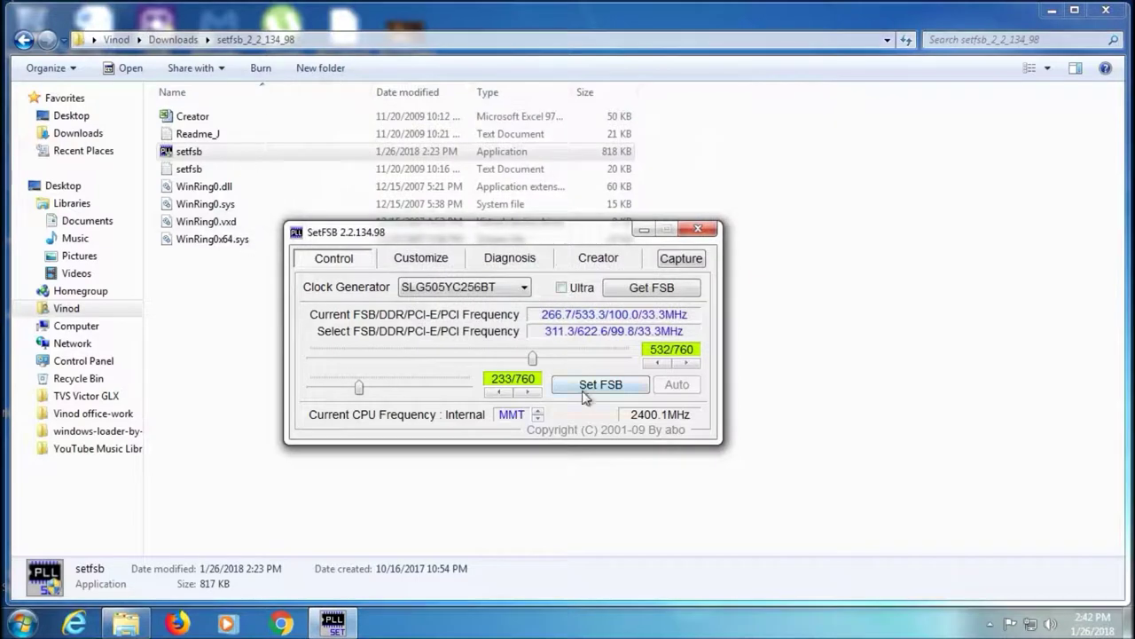
# Apply FSB 311.3 MHz, then 321.9 MHz for a 2897.1 MHz CPU, and close SetFSB and Explorer
pyautogui.click(587, 388)
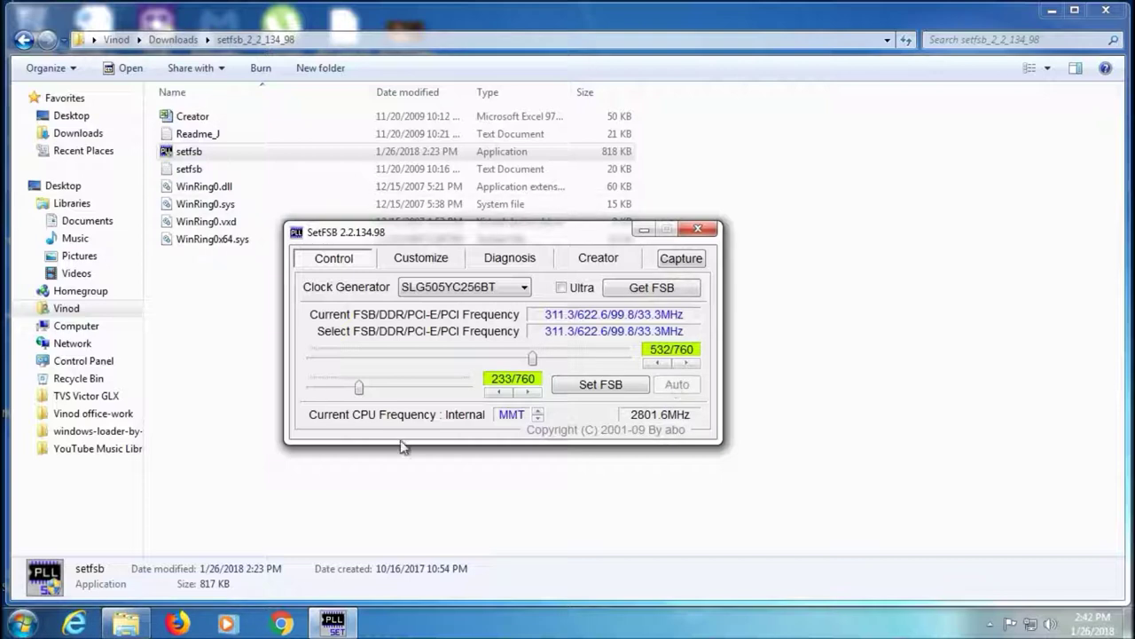
pyautogui.moveTo(539, 364); pyautogui.dragTo(545, 371)
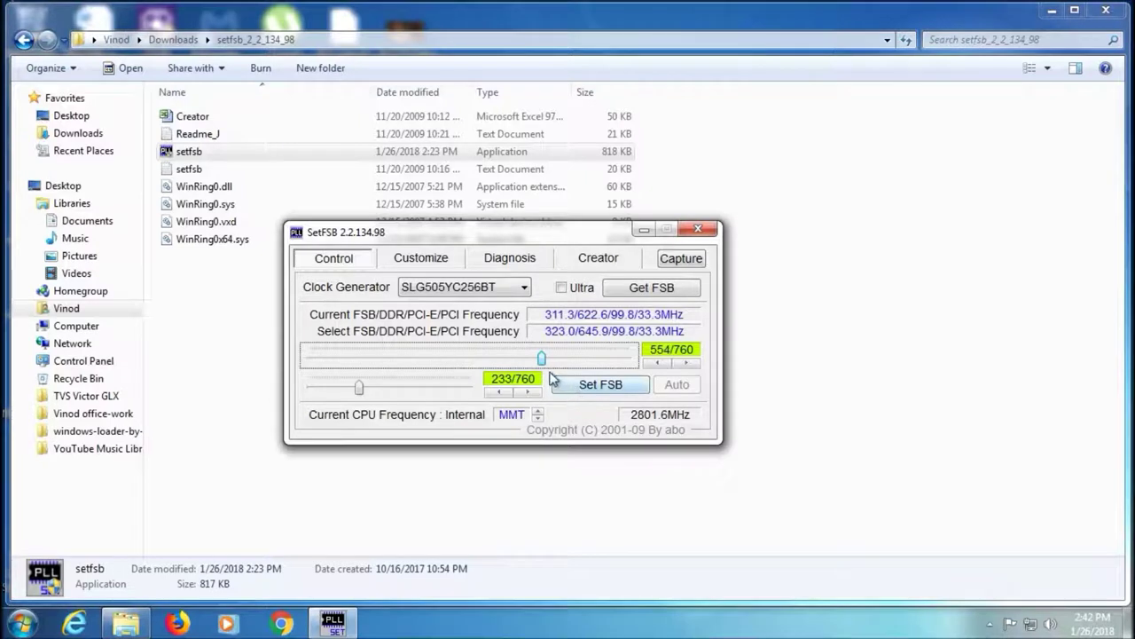
pyautogui.moveTo(546, 370); pyautogui.dragTo(546, 378)
pyautogui.click(598, 385)
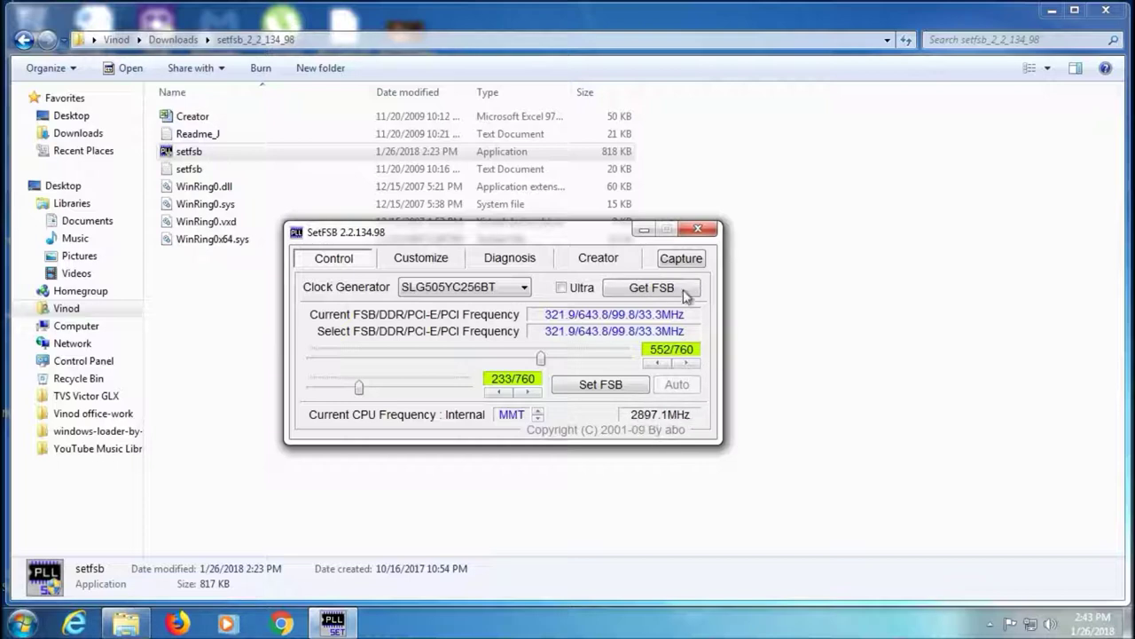
pyautogui.click(701, 231)
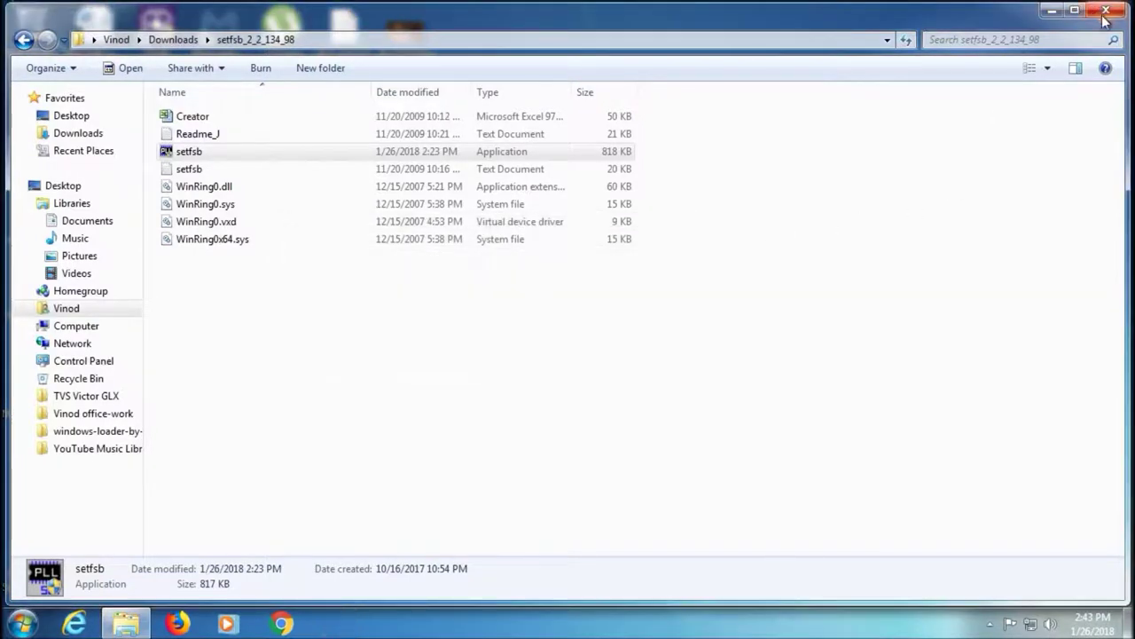
pyautogui.click(1105, 10)
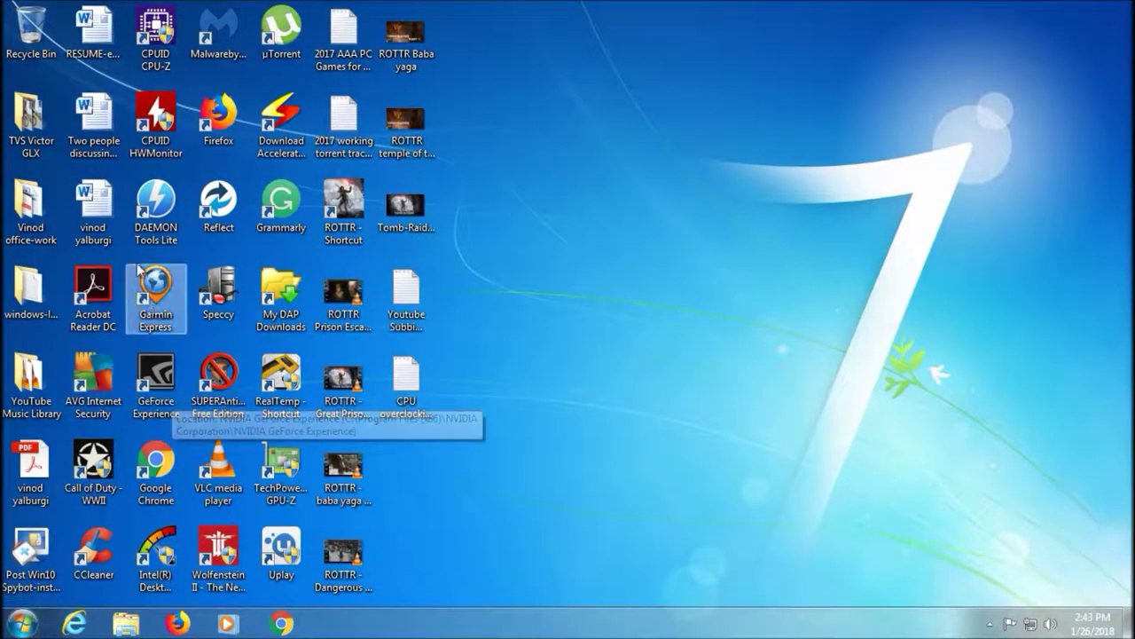
pyautogui.doubleClick(155, 31)
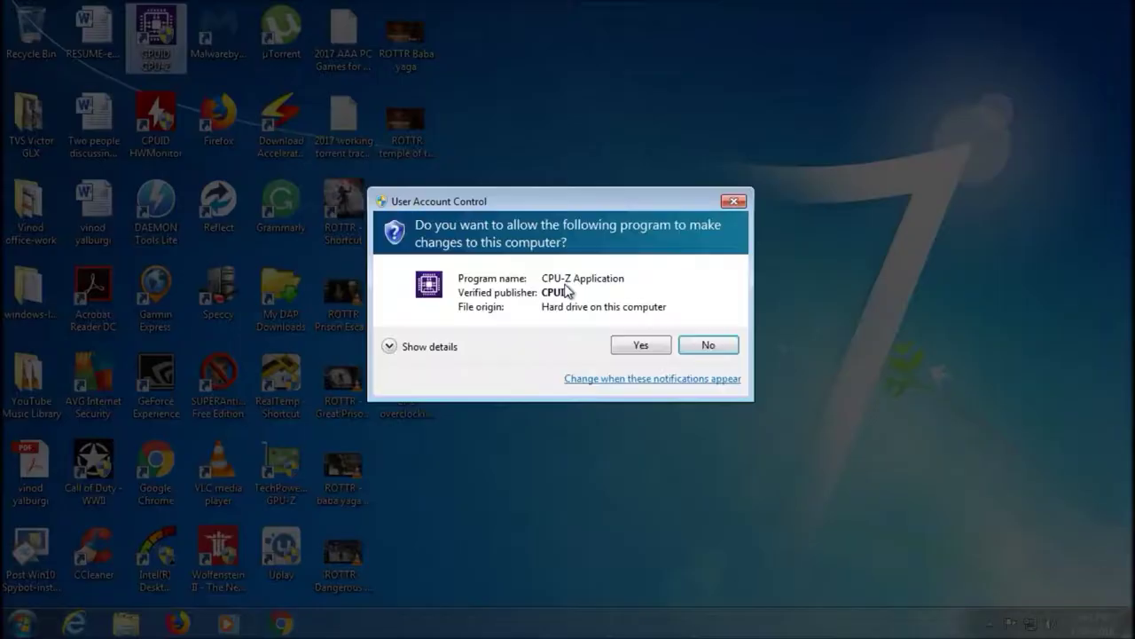
pyautogui.click(628, 346)
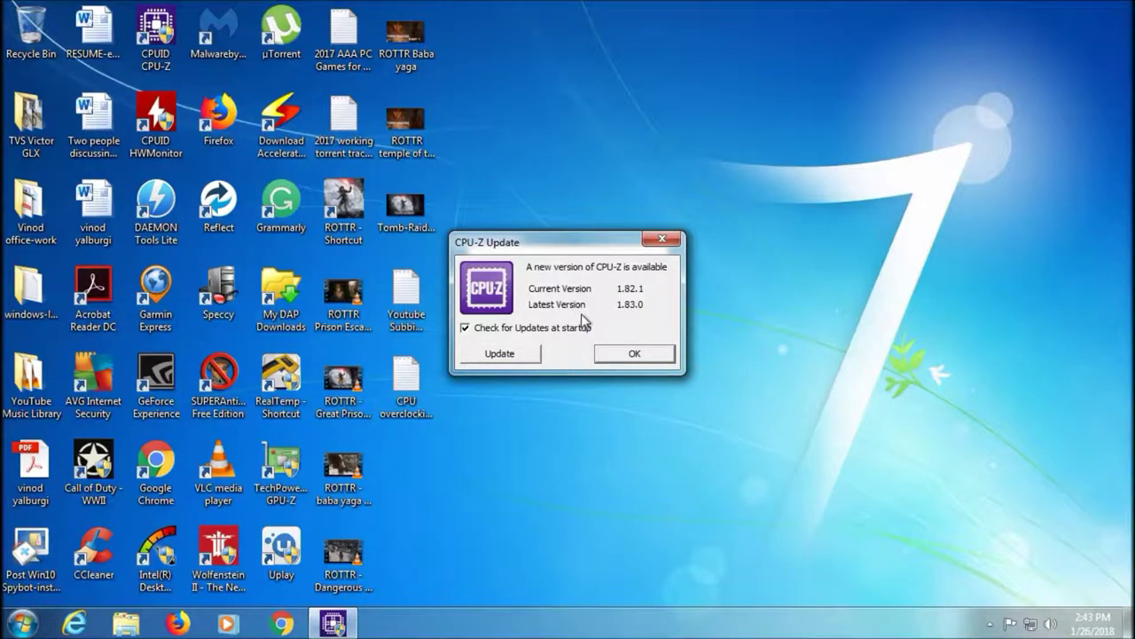
pyautogui.click(627, 355)
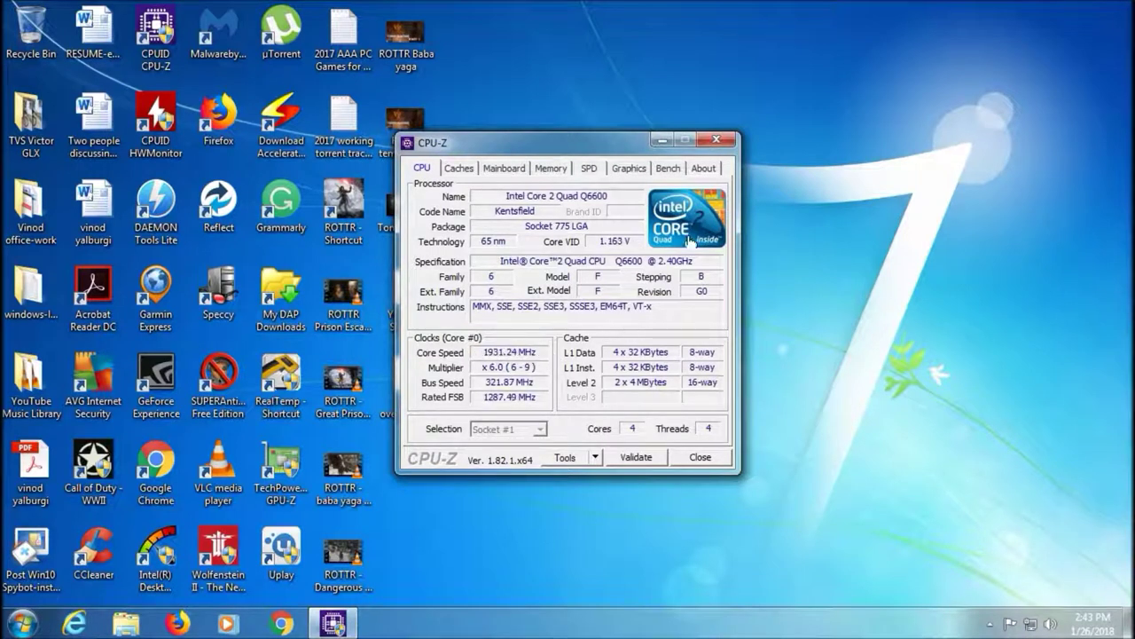
pyautogui.click(697, 458)
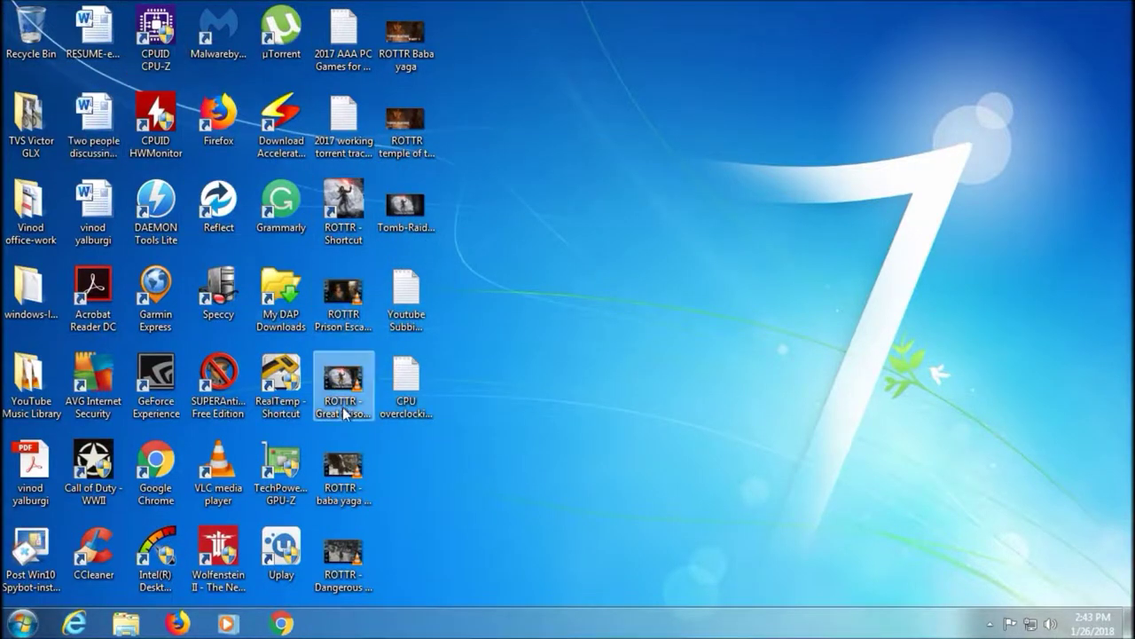
pyautogui.doubleClick(283, 405)
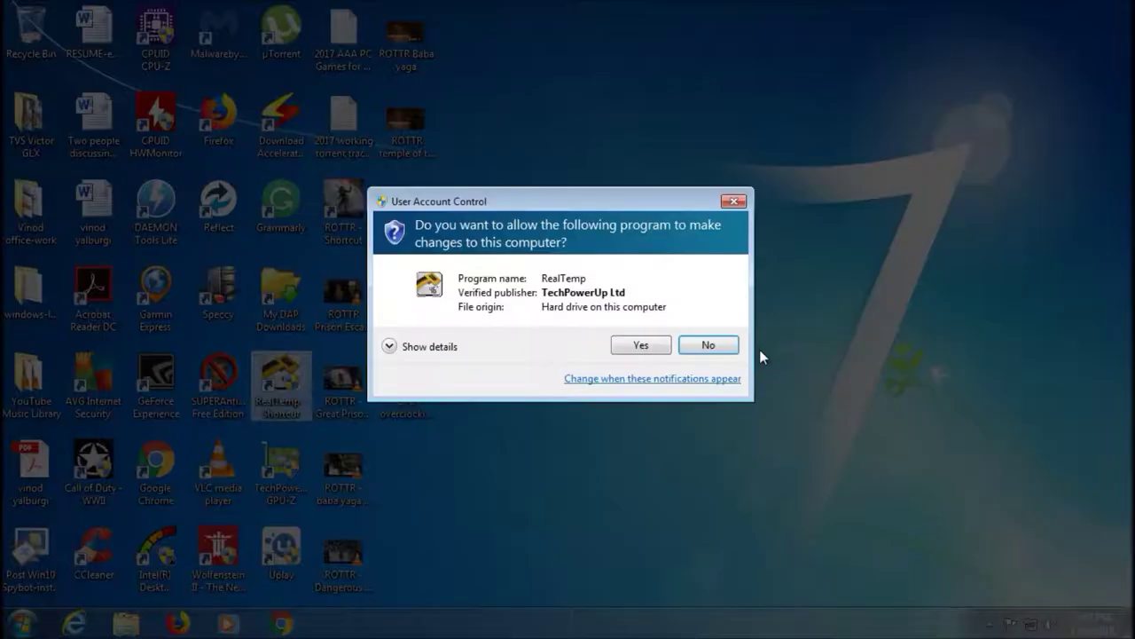
pyautogui.click(658, 347)
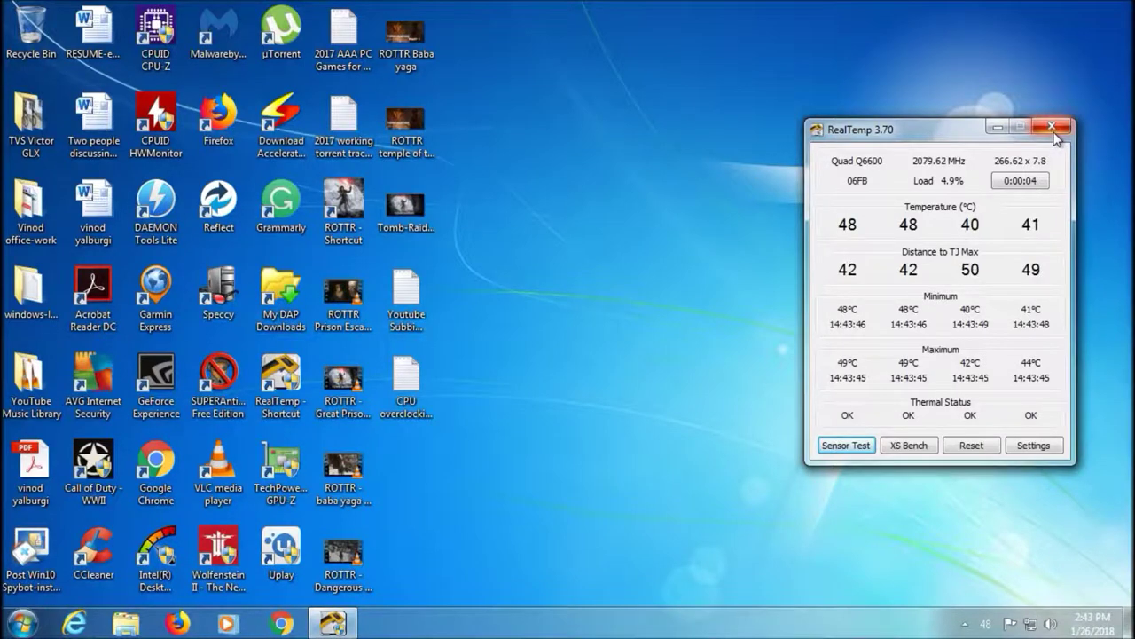
pyautogui.click(1053, 130)
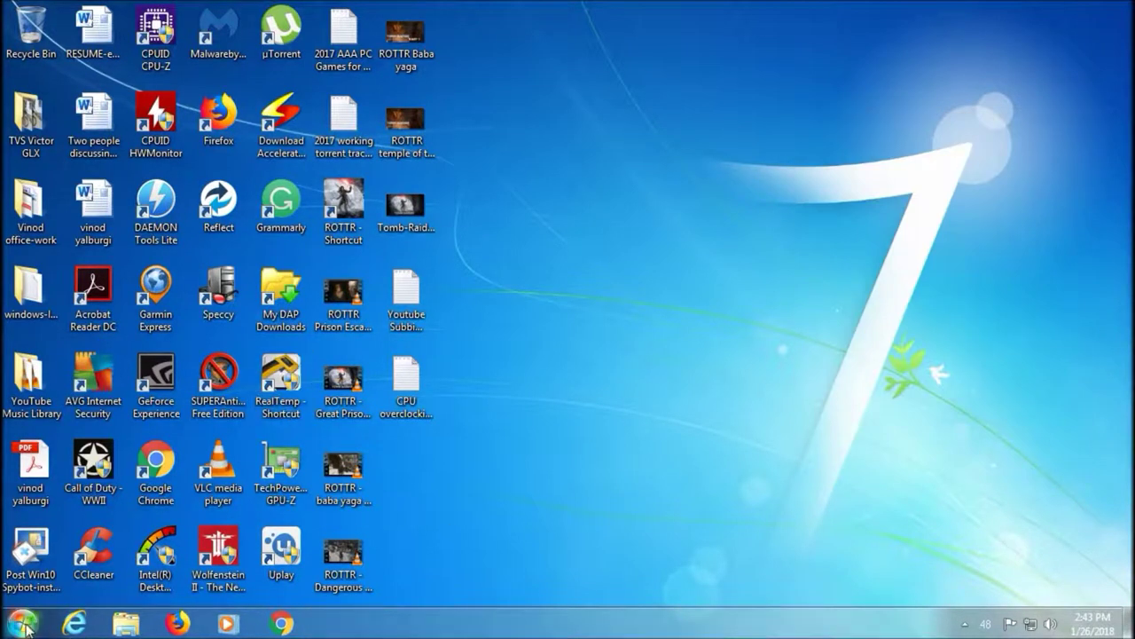
# Confirm the High performance plan is active in Control Panel Power Options
pyautogui.click(26, 626)
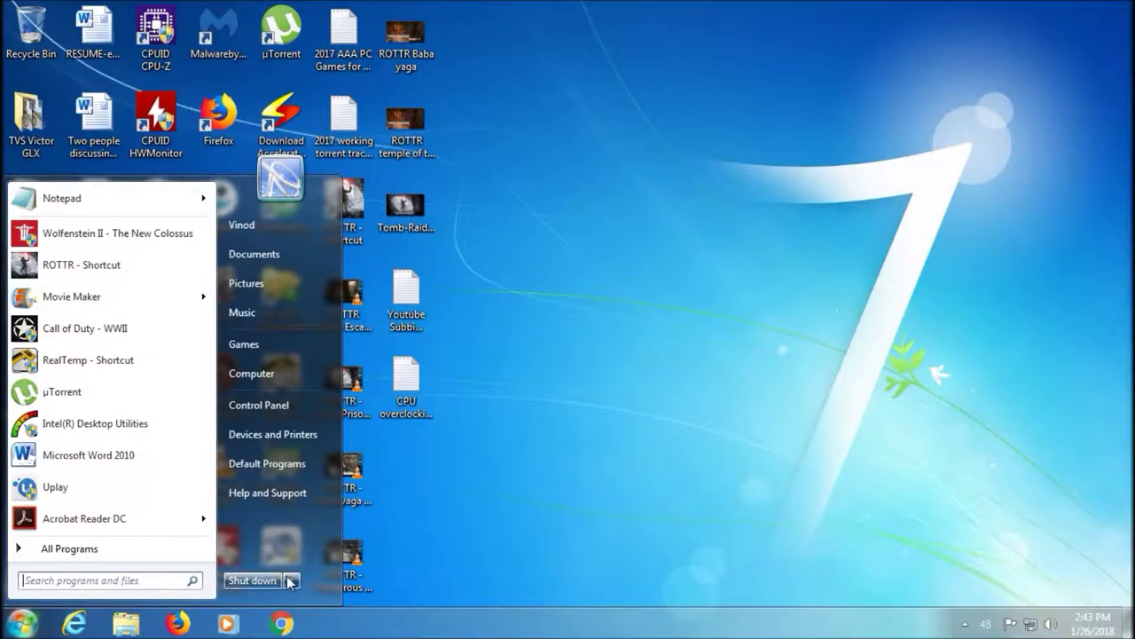
pyautogui.moveTo(290, 580)
pyautogui.click(548, 513)
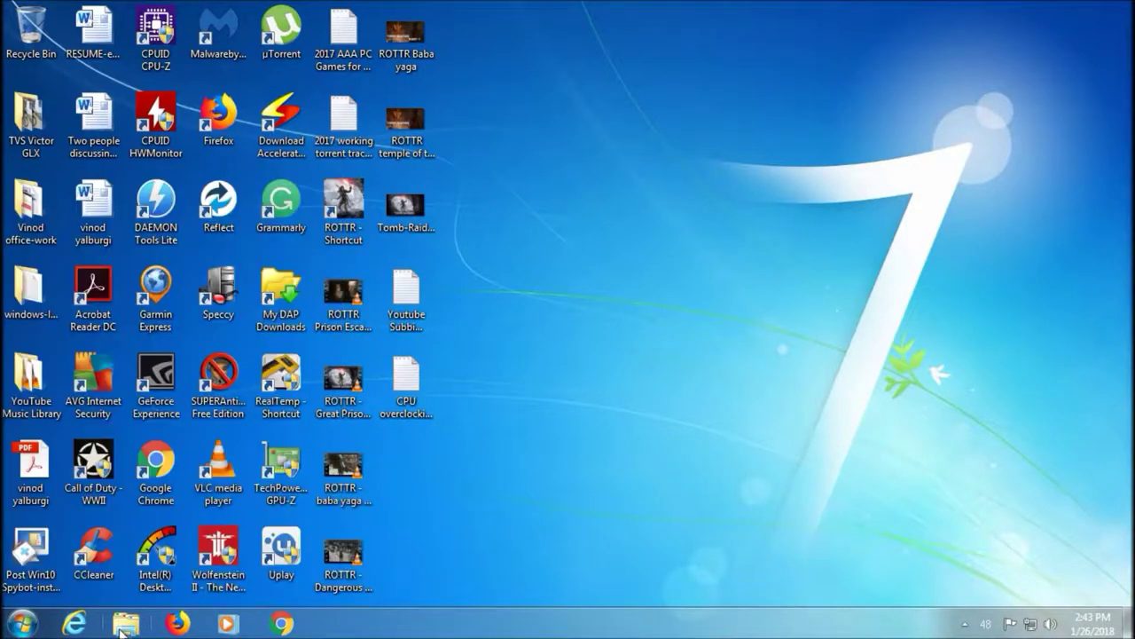
pyautogui.click(23, 624)
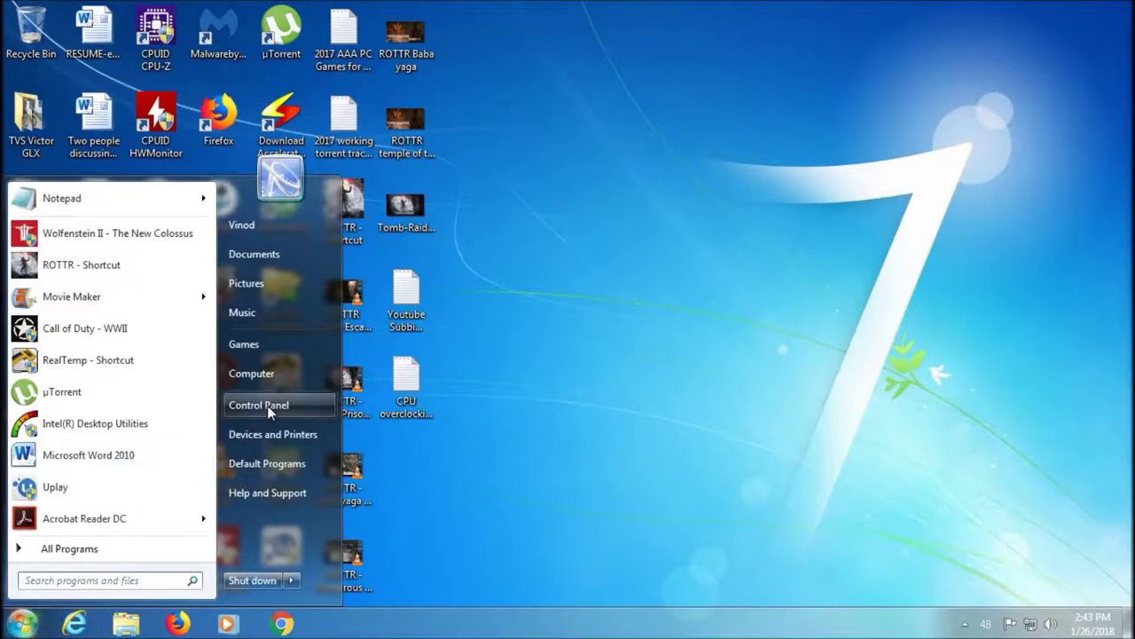
pyautogui.click(248, 408)
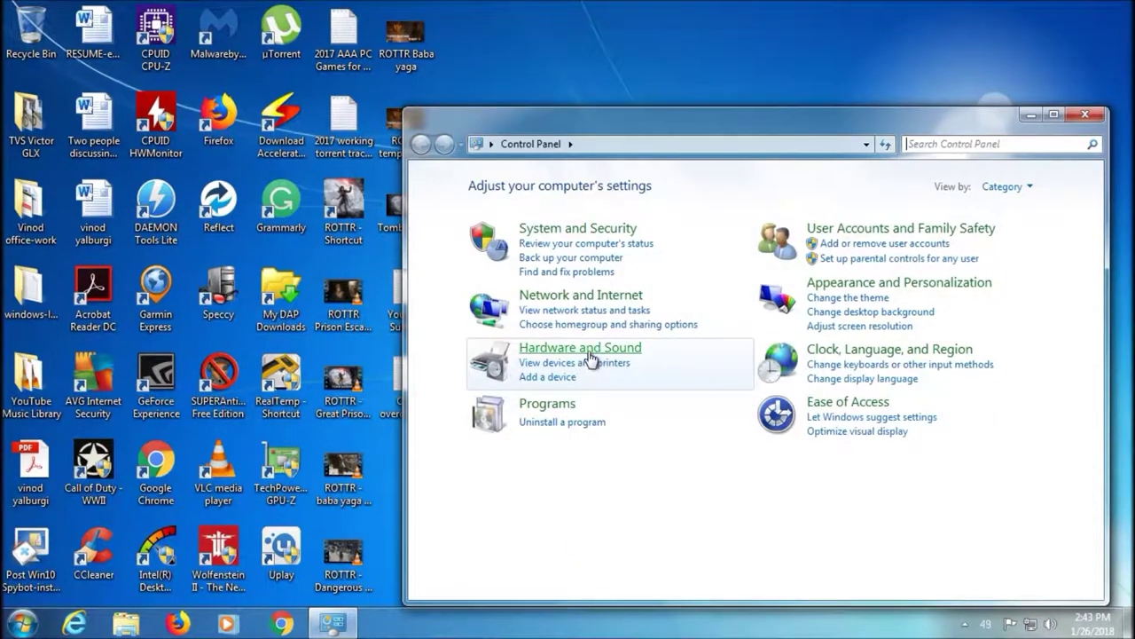
pyautogui.click(586, 348)
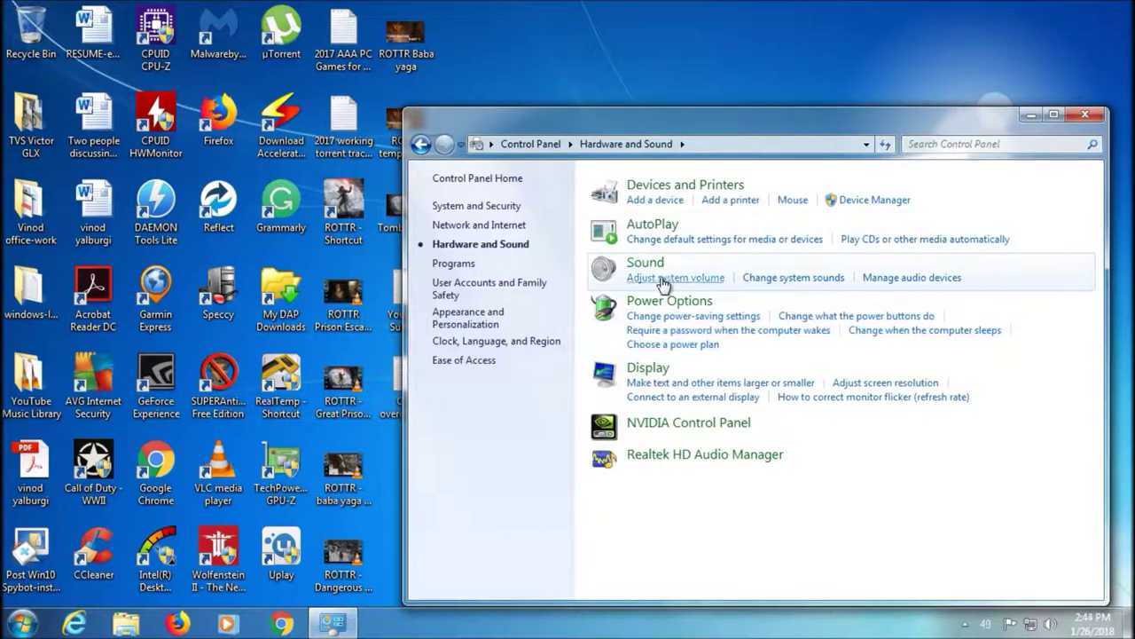
pyautogui.click(664, 303)
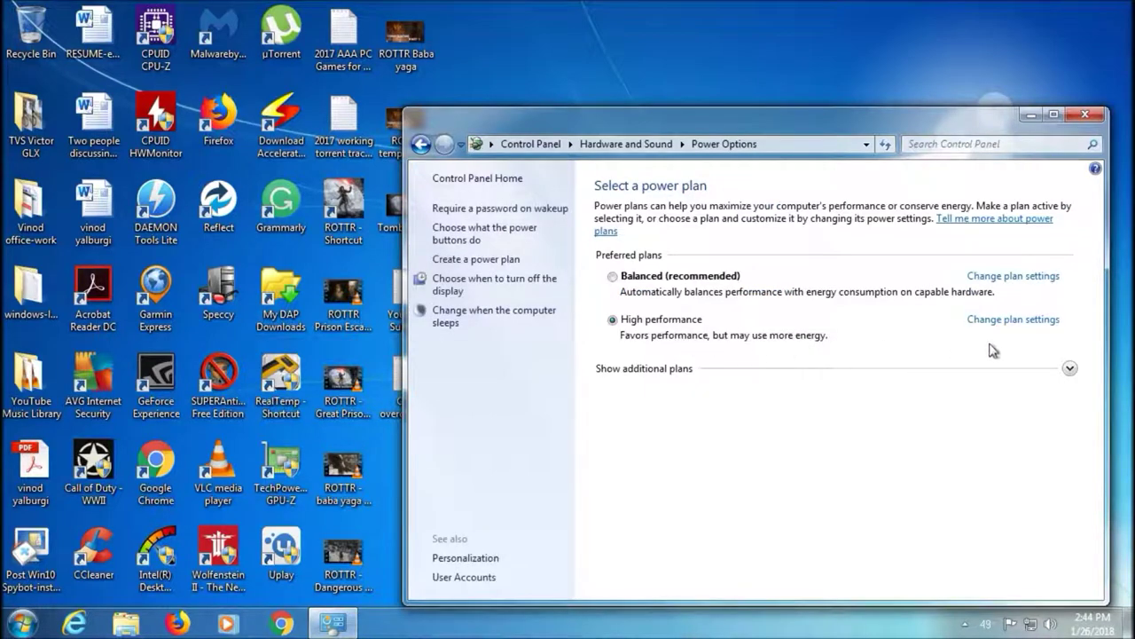
pyautogui.click(1084, 115)
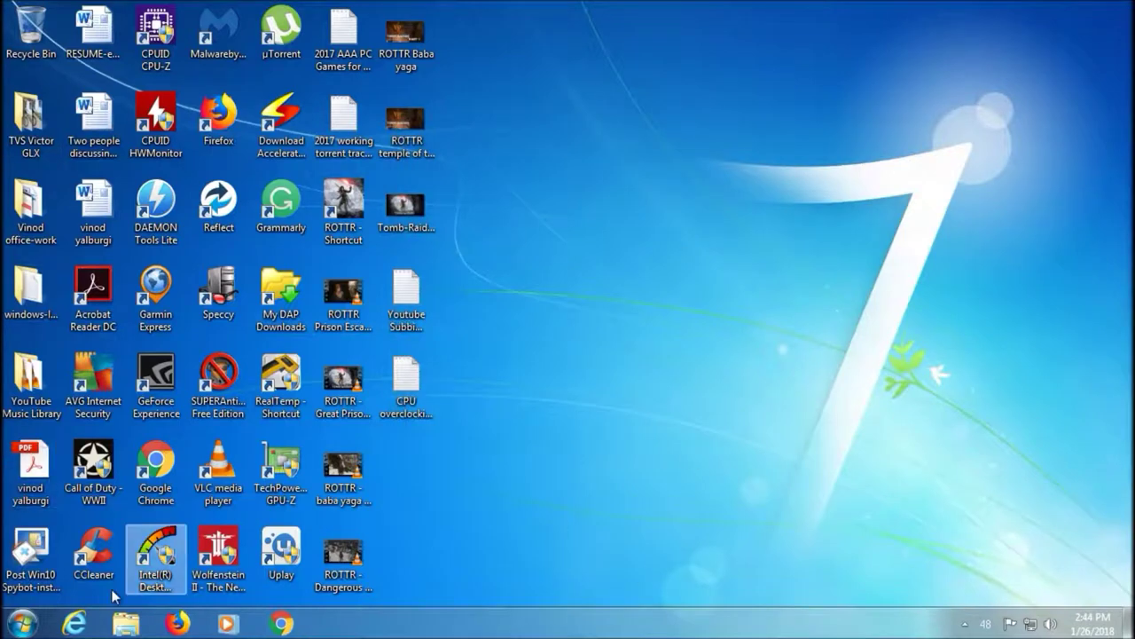
# Restart the computer from the Start menu
pyautogui.click(22, 624)
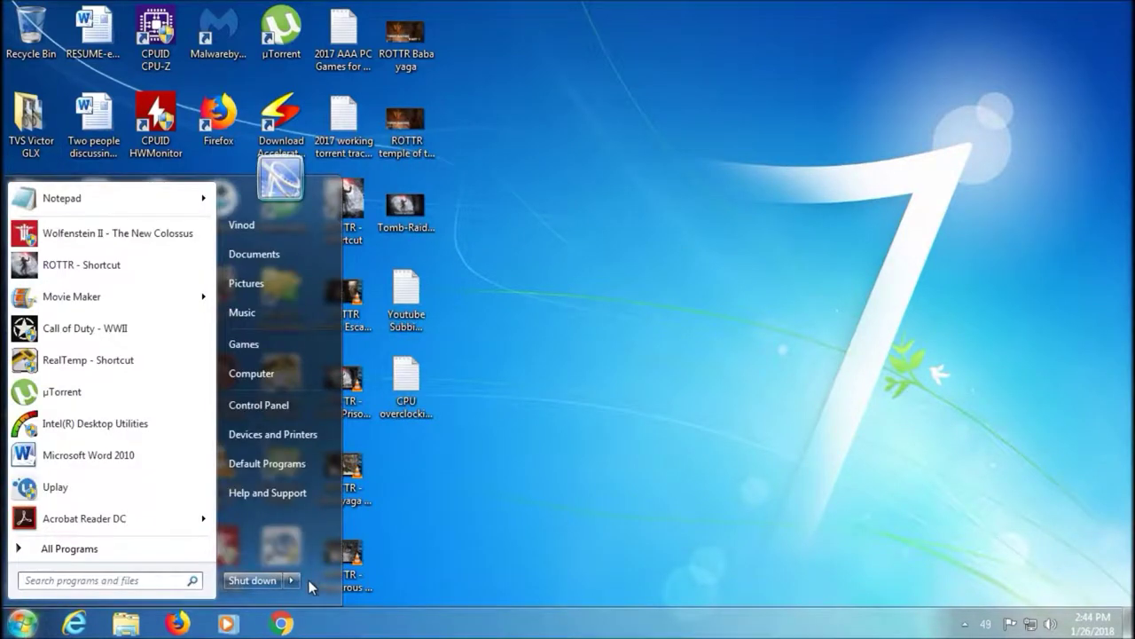
pyautogui.moveTo(299, 578)
pyautogui.click(345, 557)
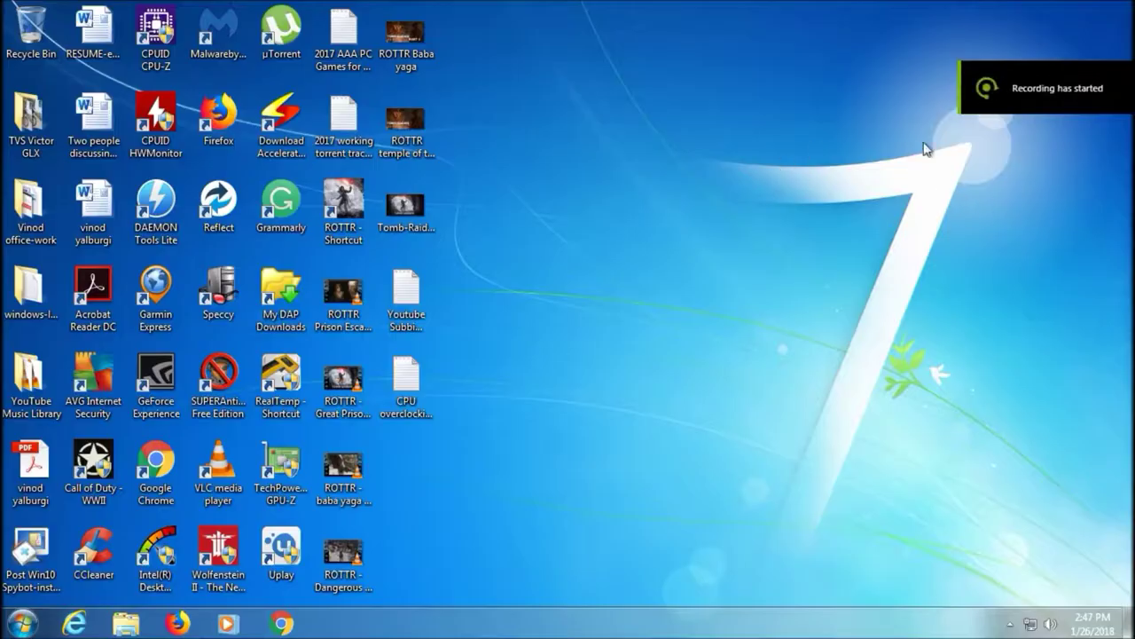
# Browse Downloads and Videos, then launch setfsb.exe from Downloads\setfsb_2_2_134_98
pyautogui.click(21, 623)
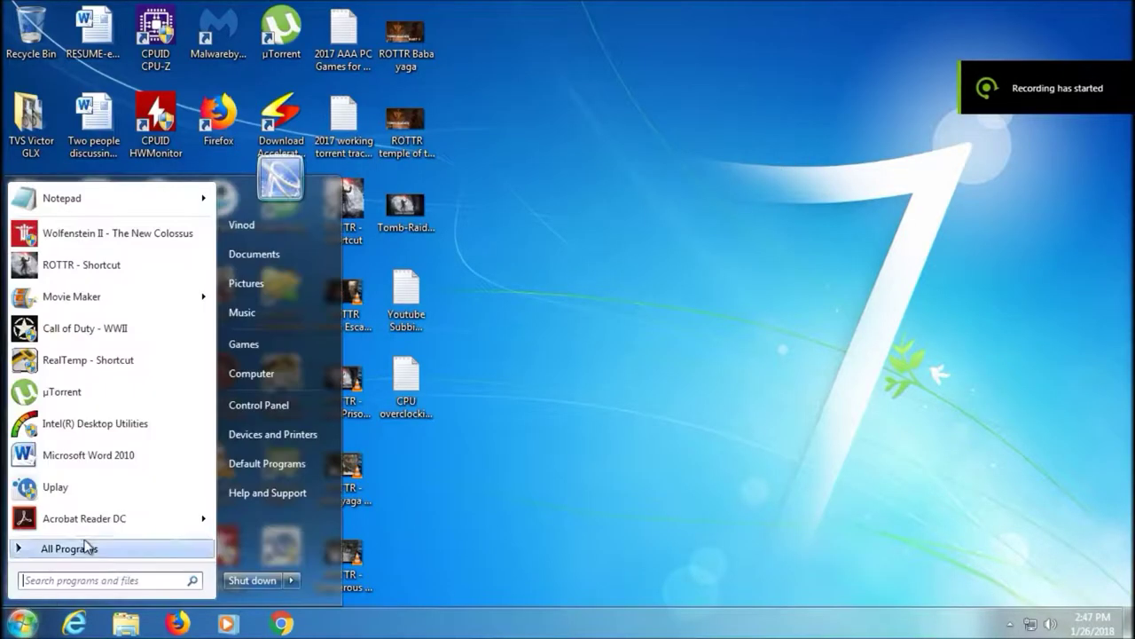
pyautogui.click(260, 376)
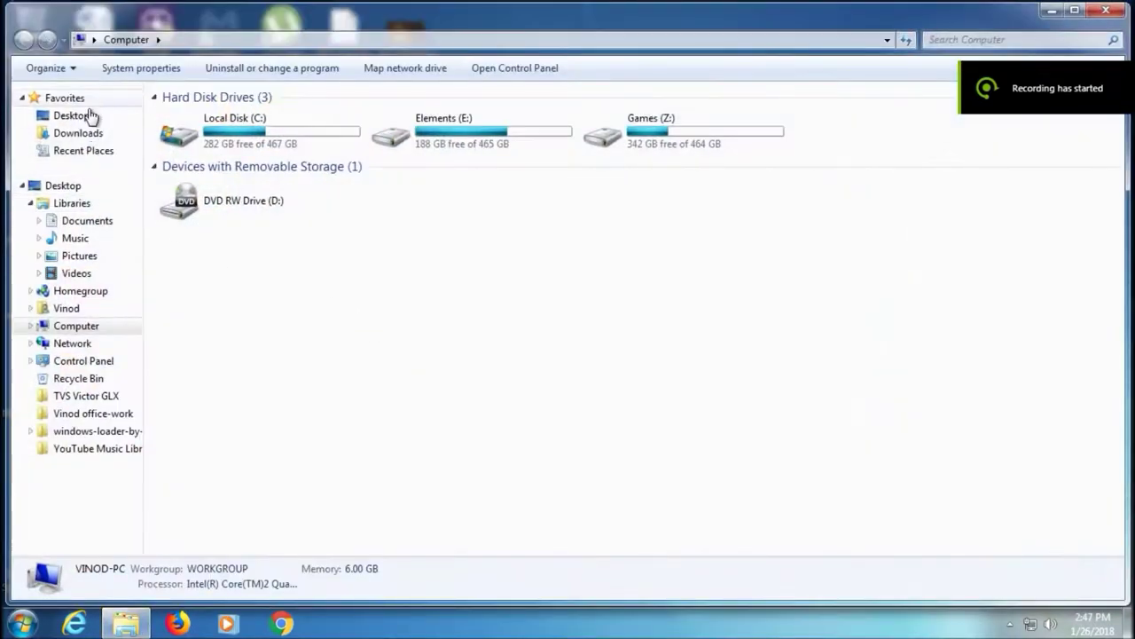
pyautogui.click(89, 134)
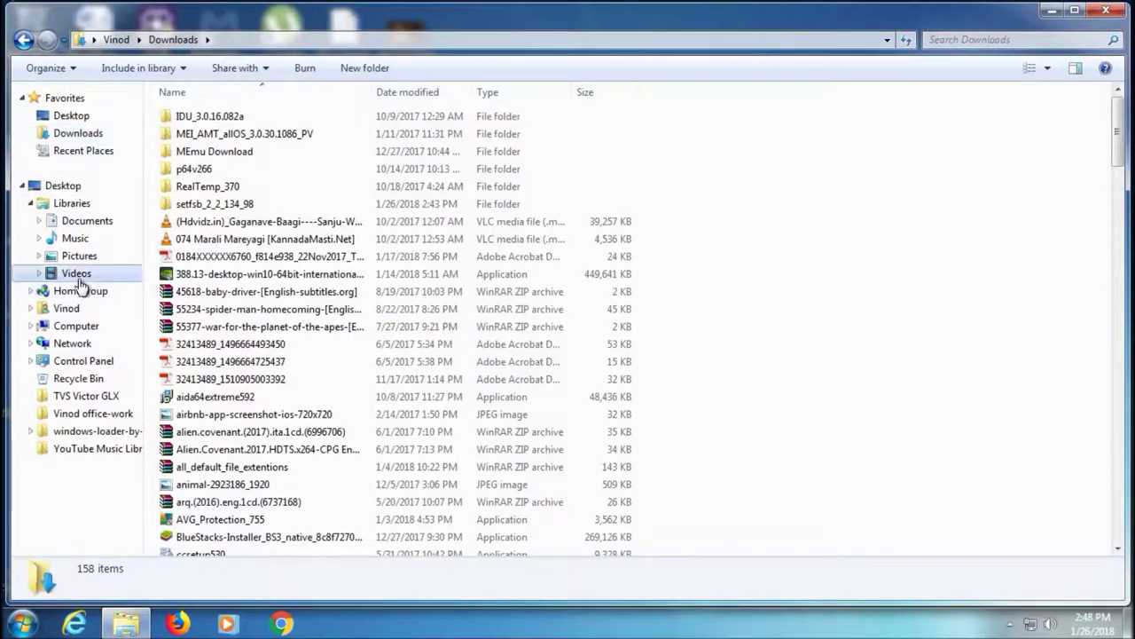
pyautogui.click(76, 275)
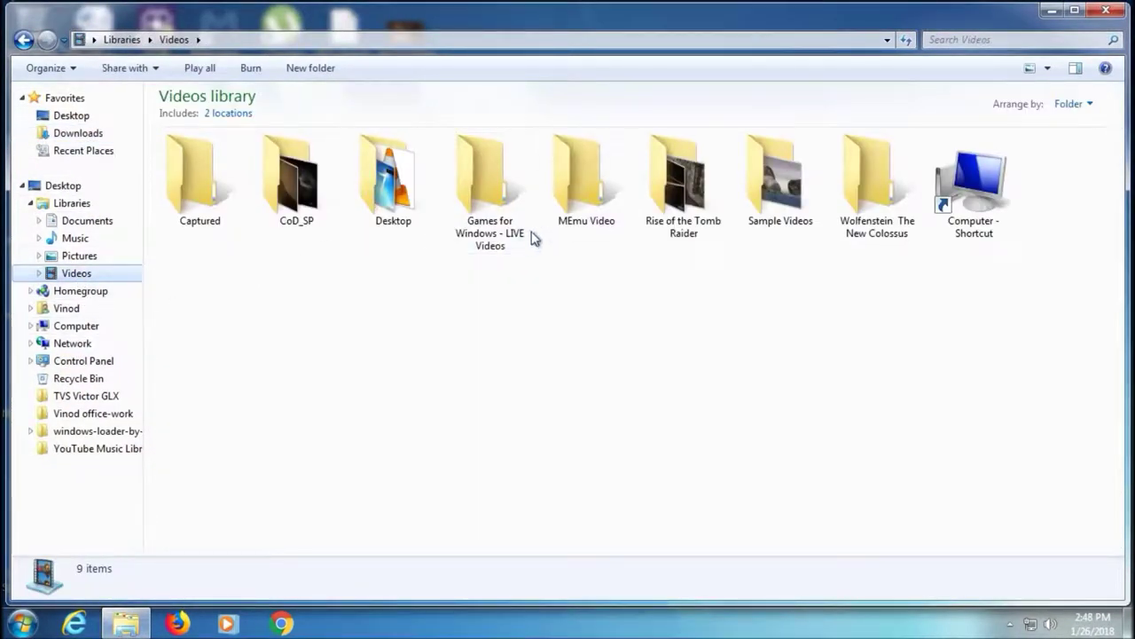
pyautogui.doubleClick(404, 220)
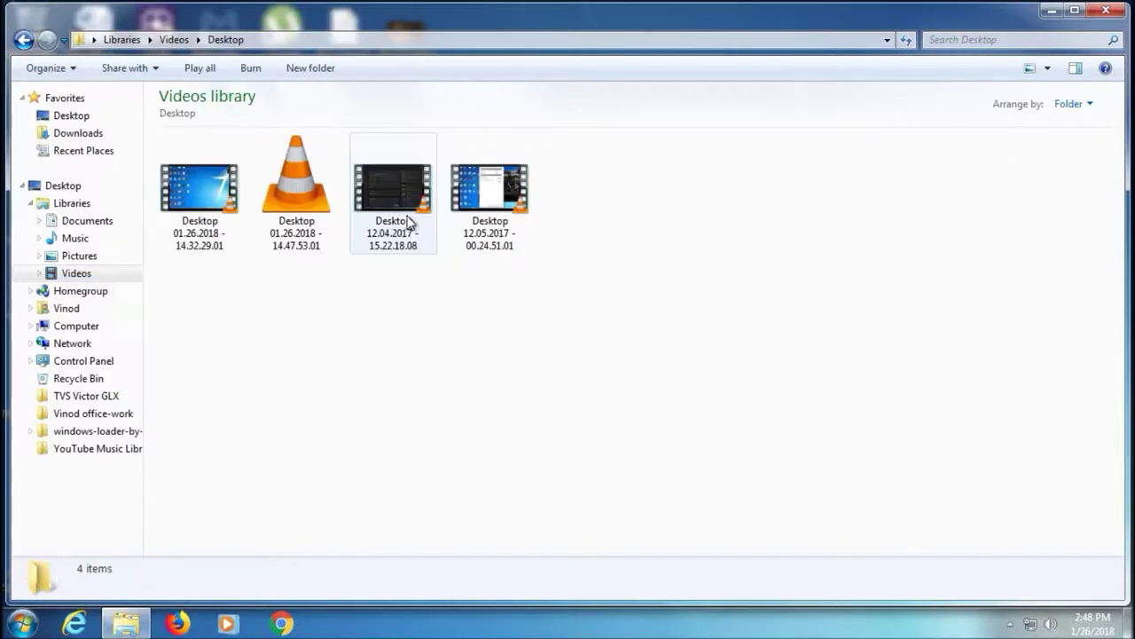
pyautogui.click(23, 39)
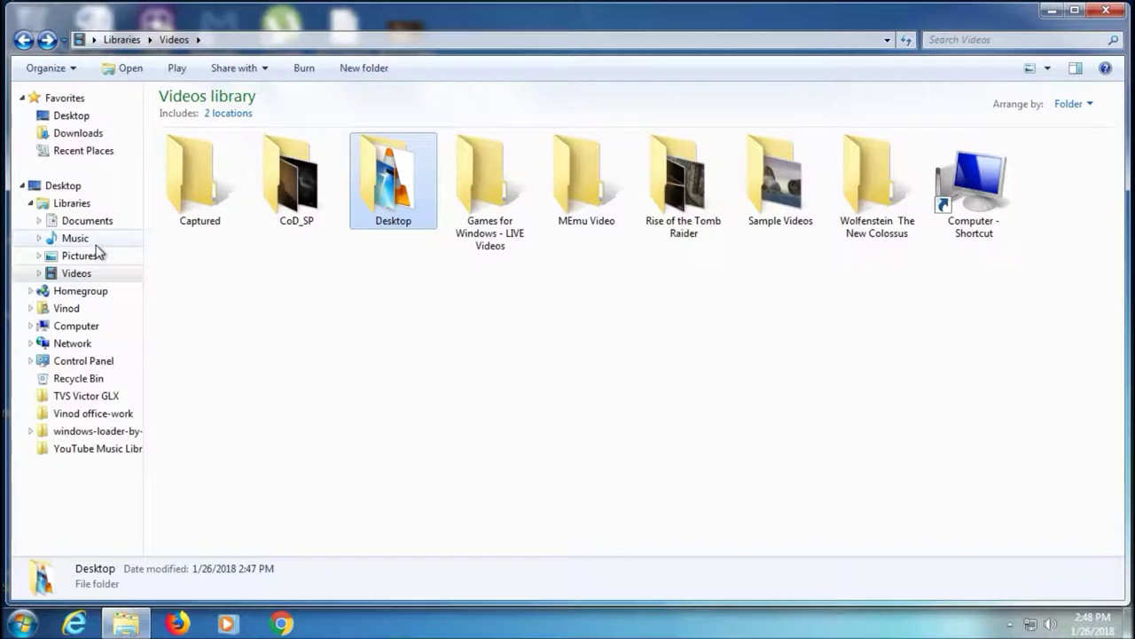
pyautogui.click(80, 135)
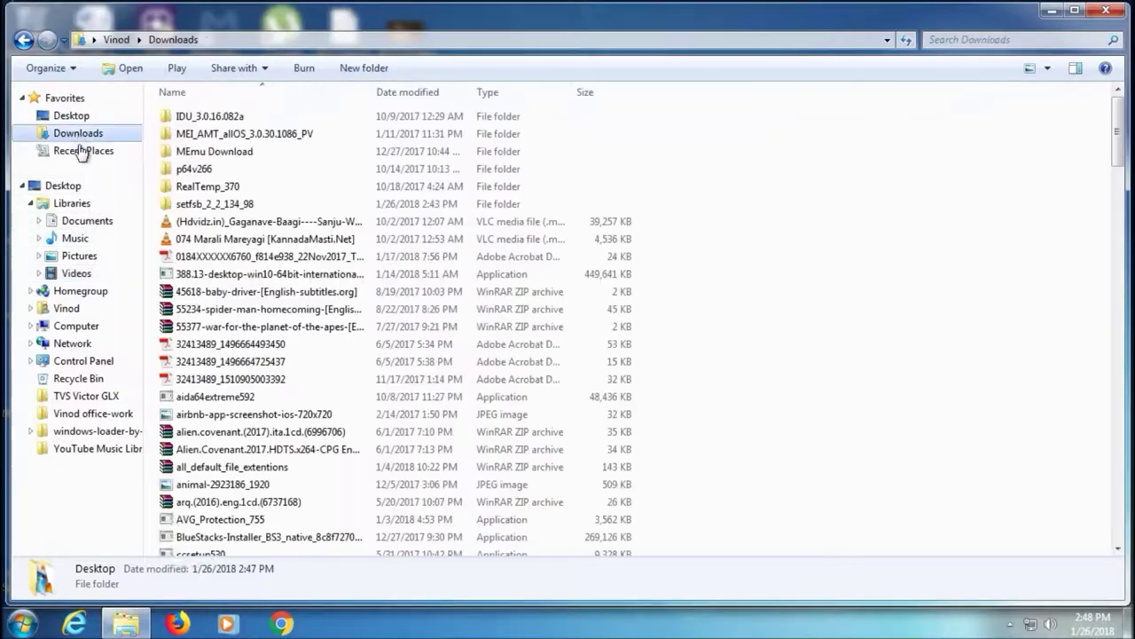
pyautogui.doubleClick(213, 203)
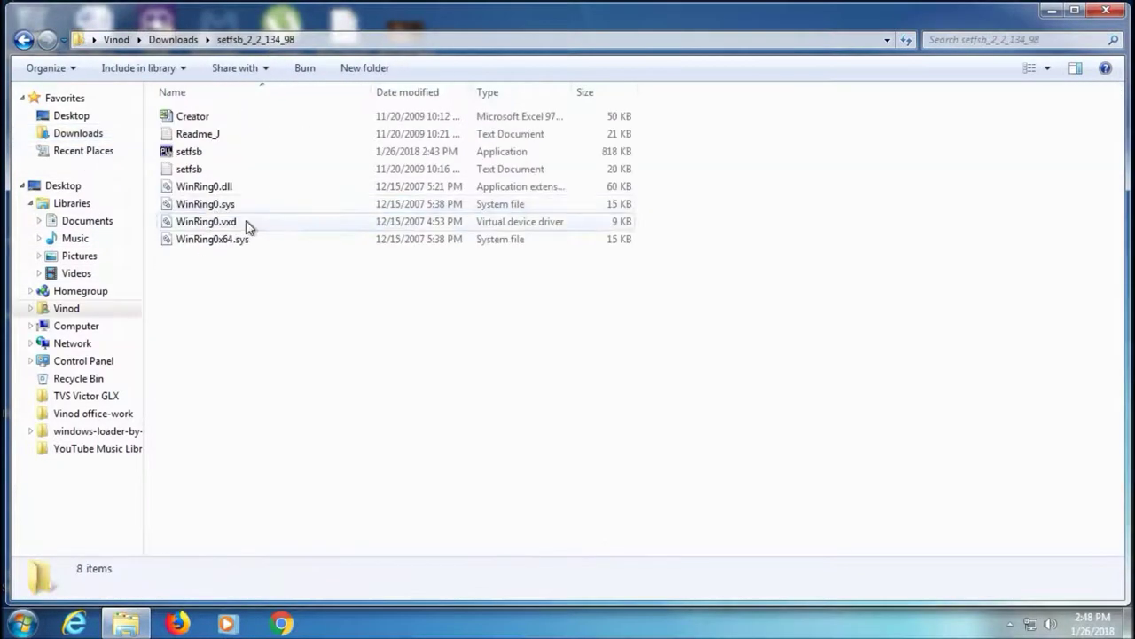
pyautogui.doubleClick(224, 155)
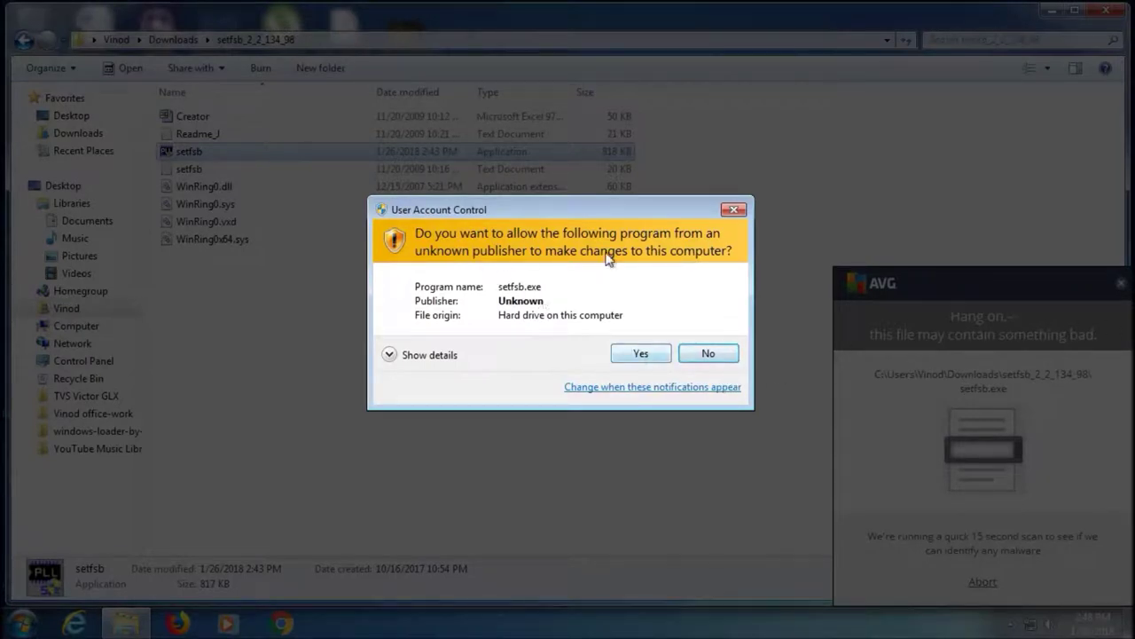
# Run SetFSB as administrator, read the 321.9 MHz FSB and 2897.1 MHz CPU, then close it and minimize Explorer
pyautogui.click(639, 354)
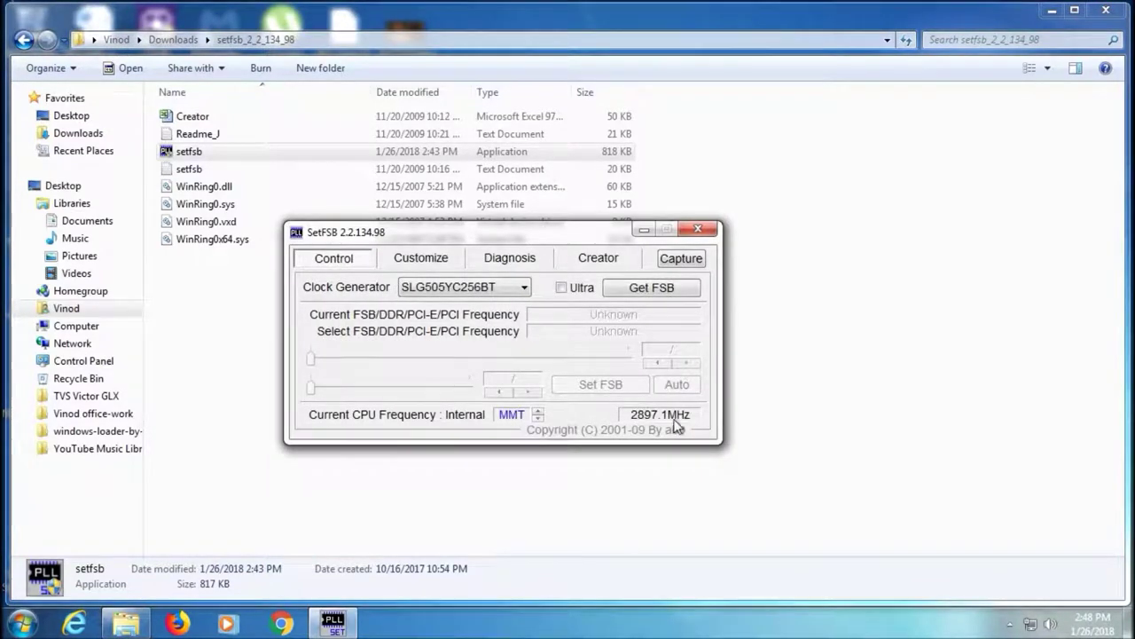
pyautogui.click(653, 287)
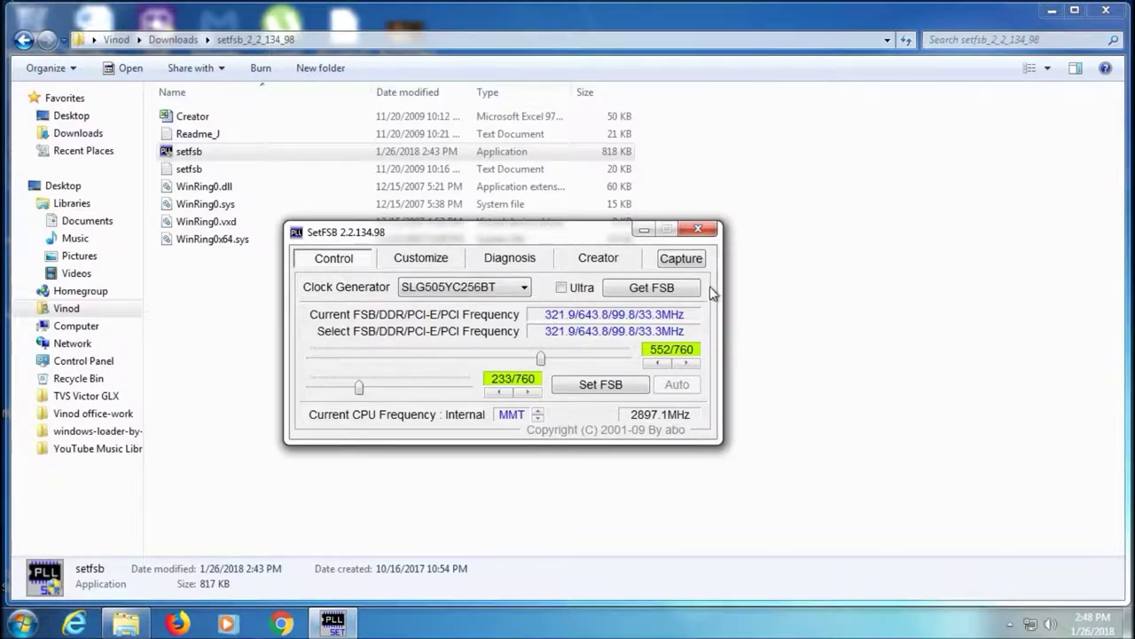
pyautogui.click(698, 230)
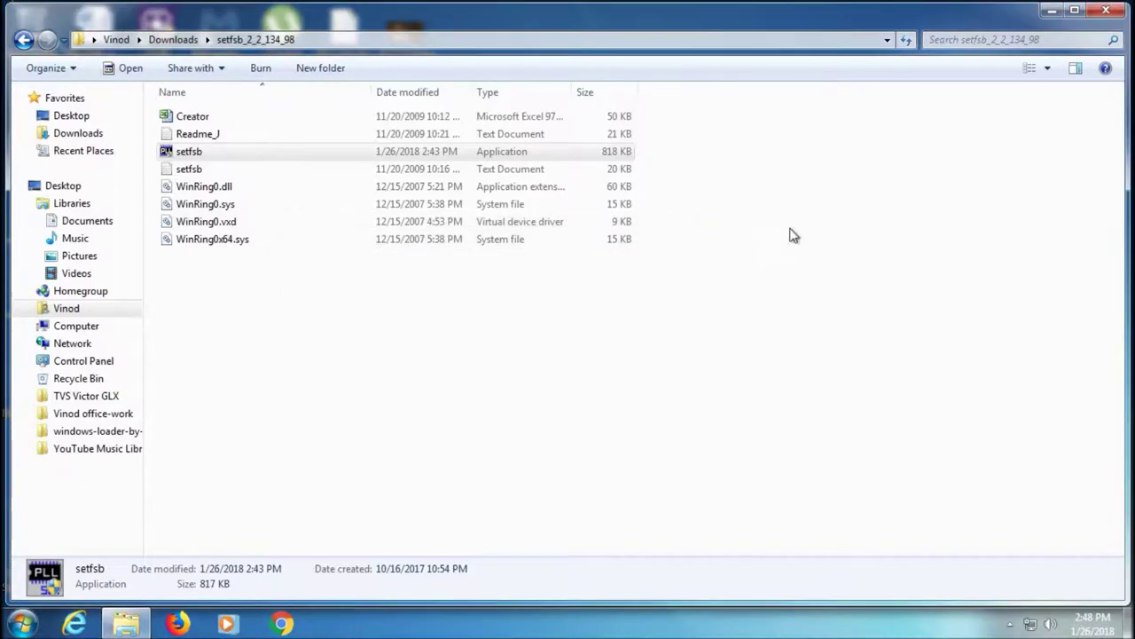
pyautogui.click(1054, 11)
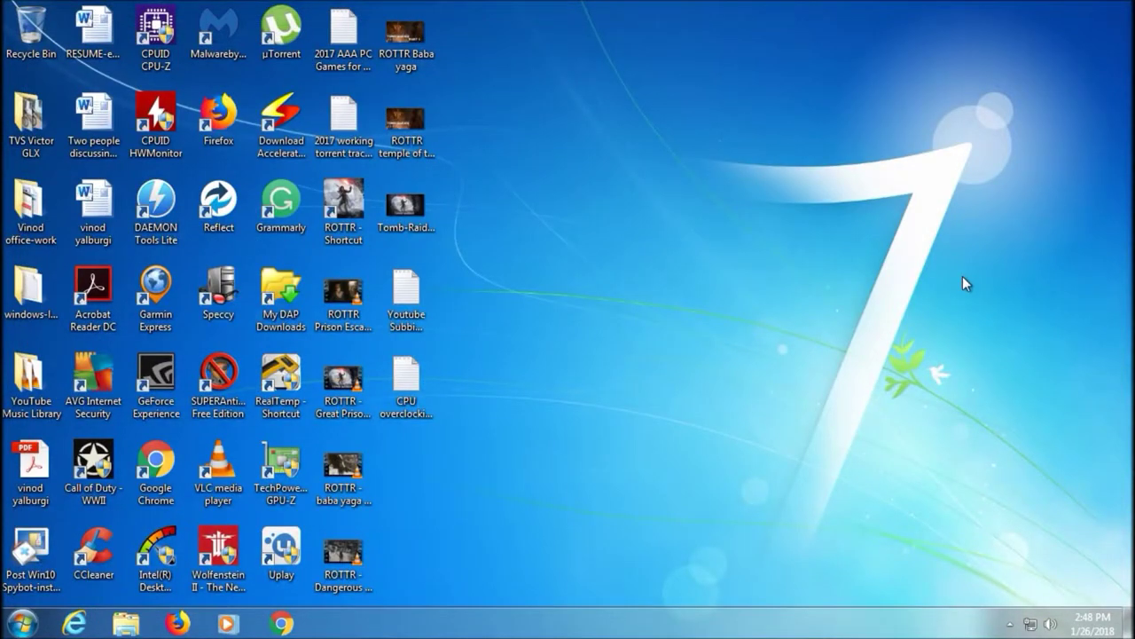
# Launch CPU-Z as administrator, showing the Q6600 at 2893.95 MHz with a 321.55 MHz bus
pyautogui.click(1009, 623)
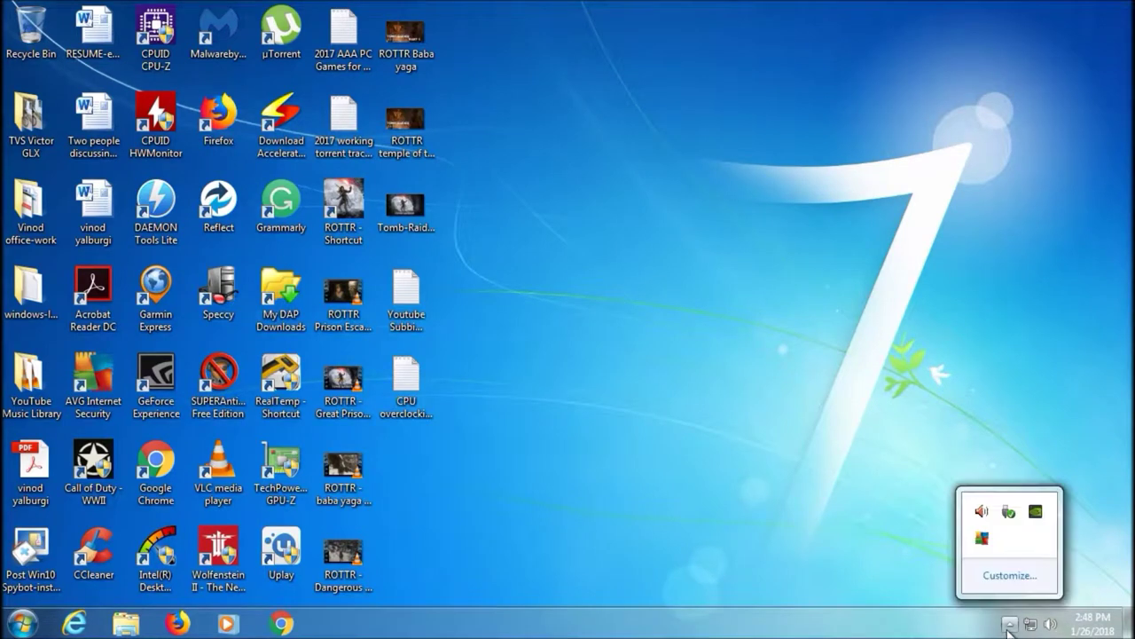
pyautogui.click(915, 545)
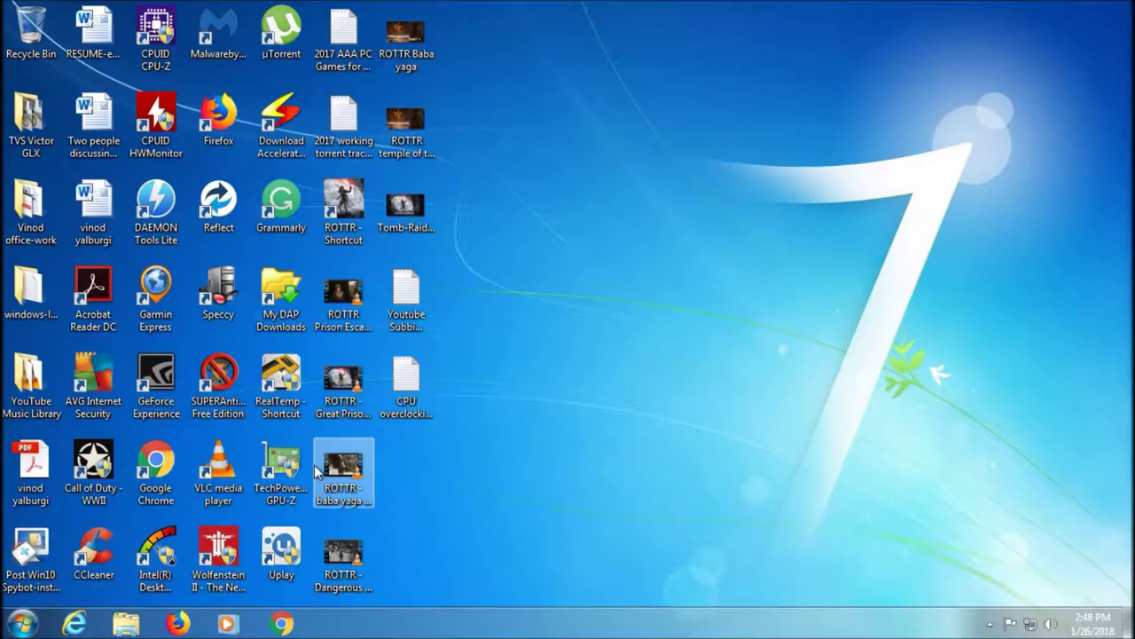
pyautogui.doubleClick(155, 36)
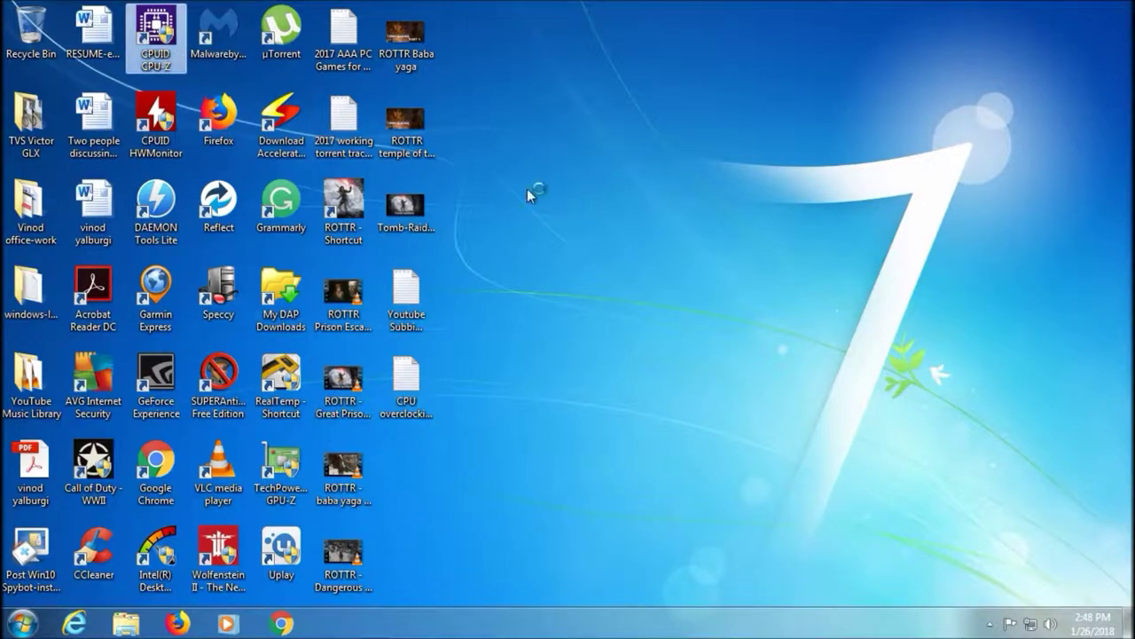
pyautogui.click(635, 353)
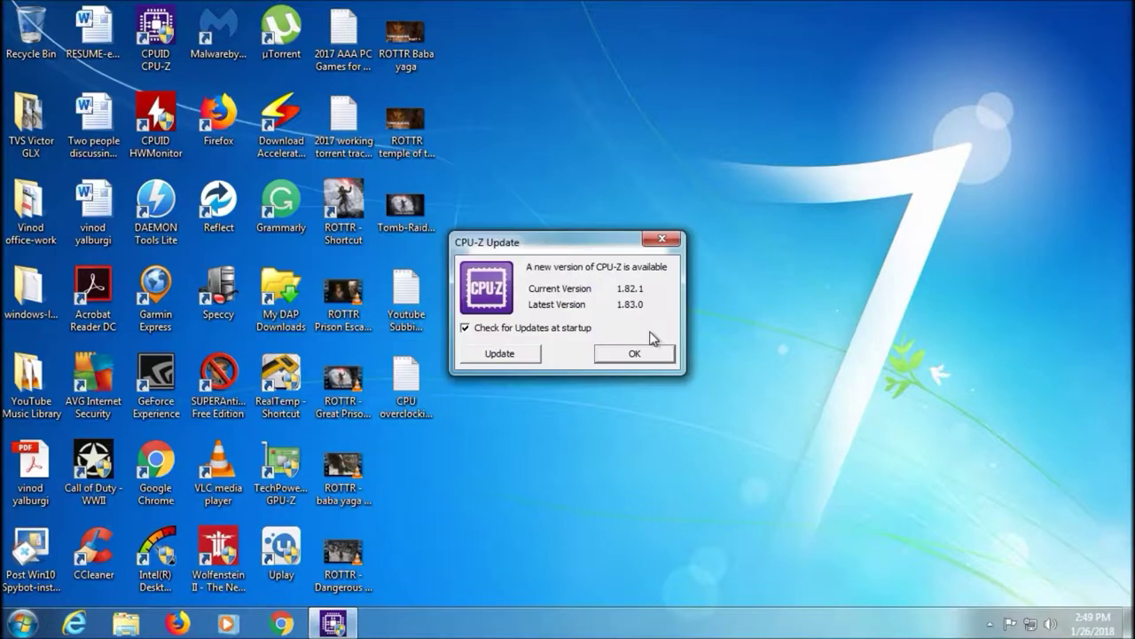
pyautogui.click(635, 353)
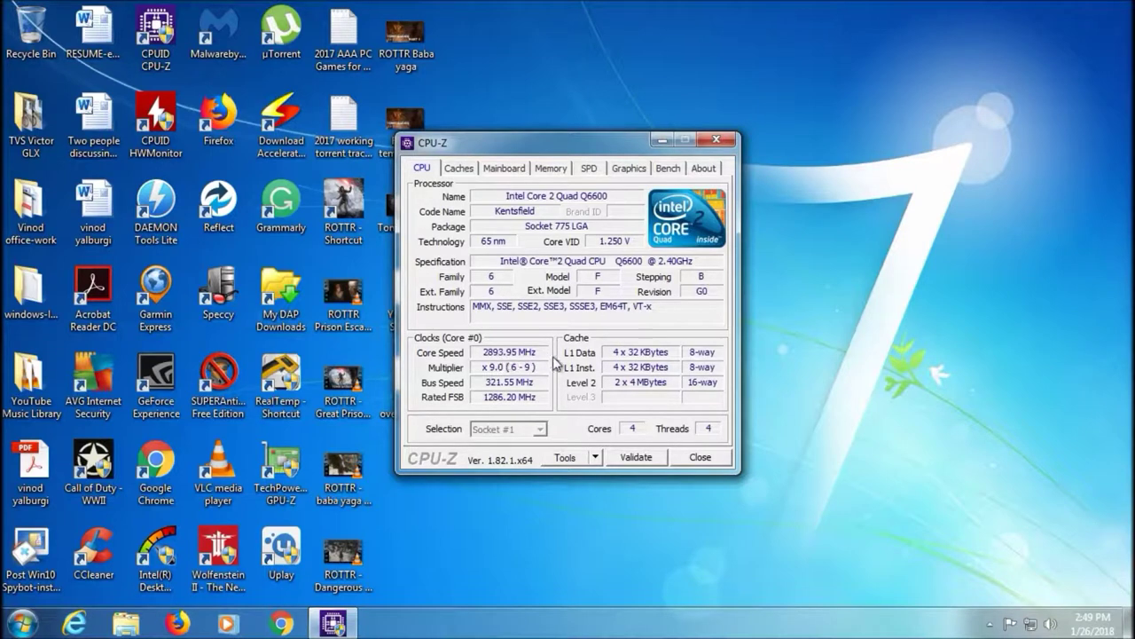
# Write 'YOU SEE THE NEW CPU CLOCKSPEED IS 2.9ghz. so, it works 100%!!' in Notepad, then discard it
pyautogui.click(21, 623)
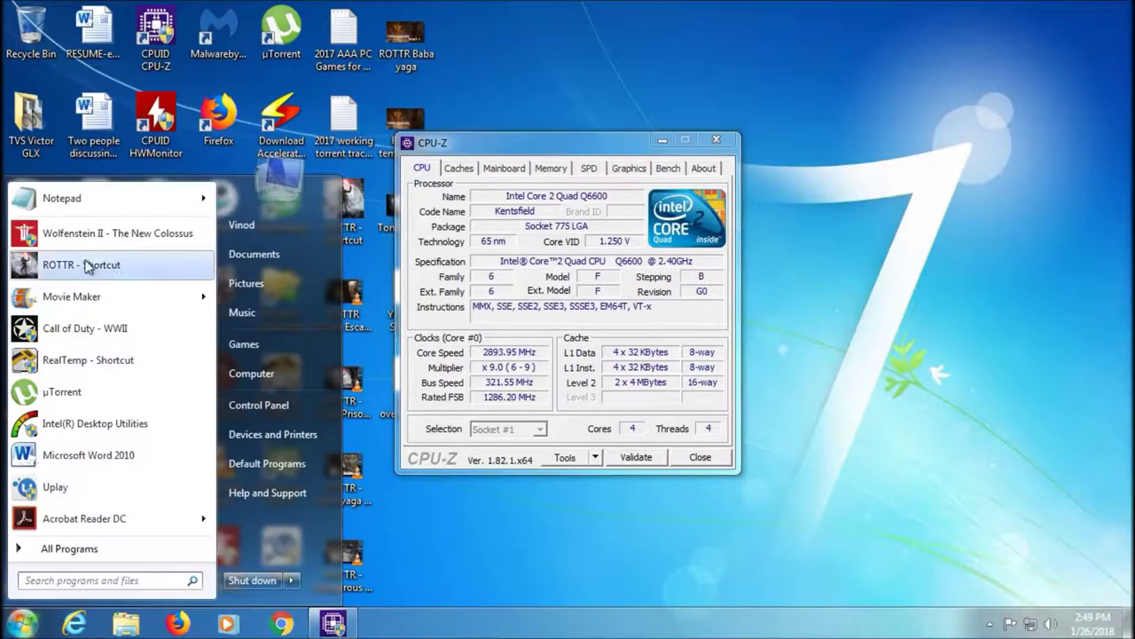
pyautogui.click(102, 199)
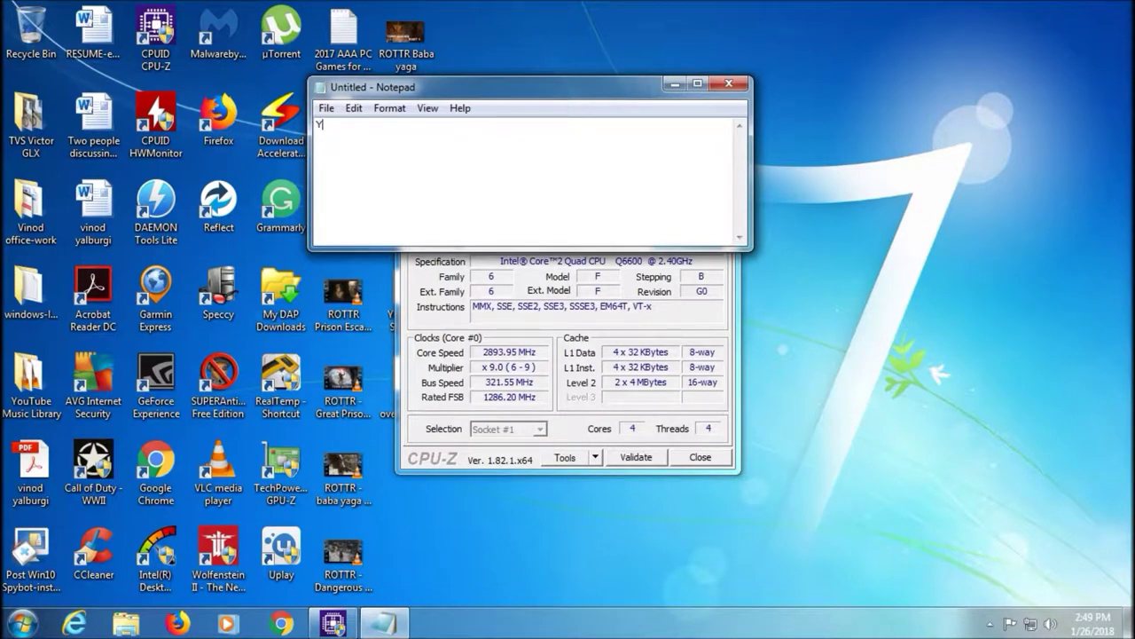
pyautogui.write('YOU SEE TJHE NEW CPU CLOCKSPEED IS 2.9ghz. so, it works 100%!!')
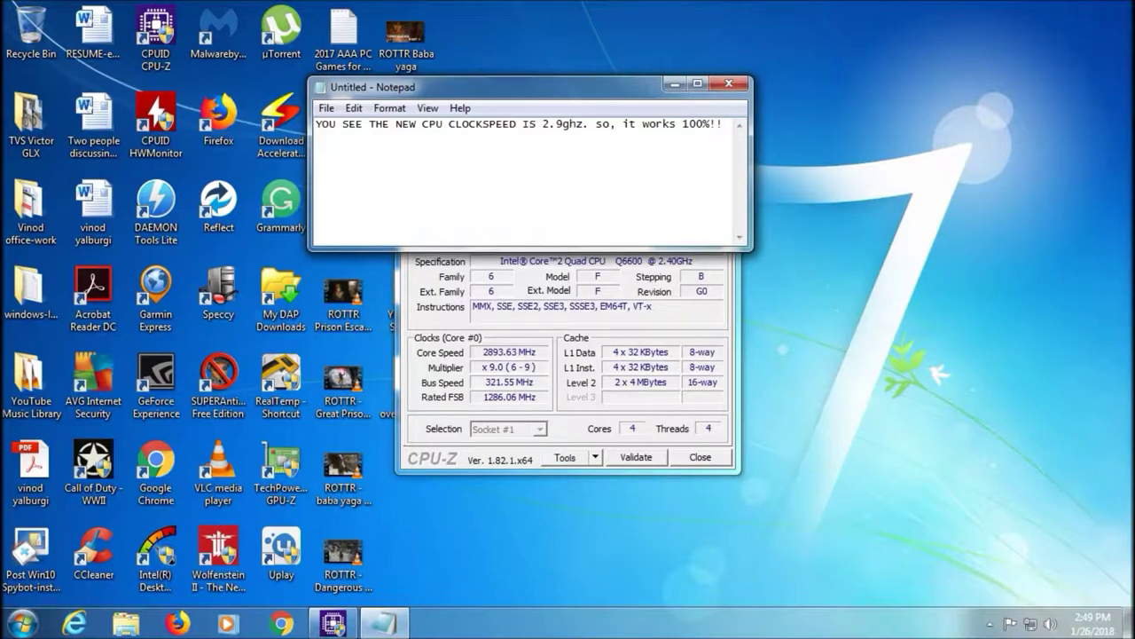
pyautogui.moveTo(391, 124); pyautogui.dragTo(723, 133)
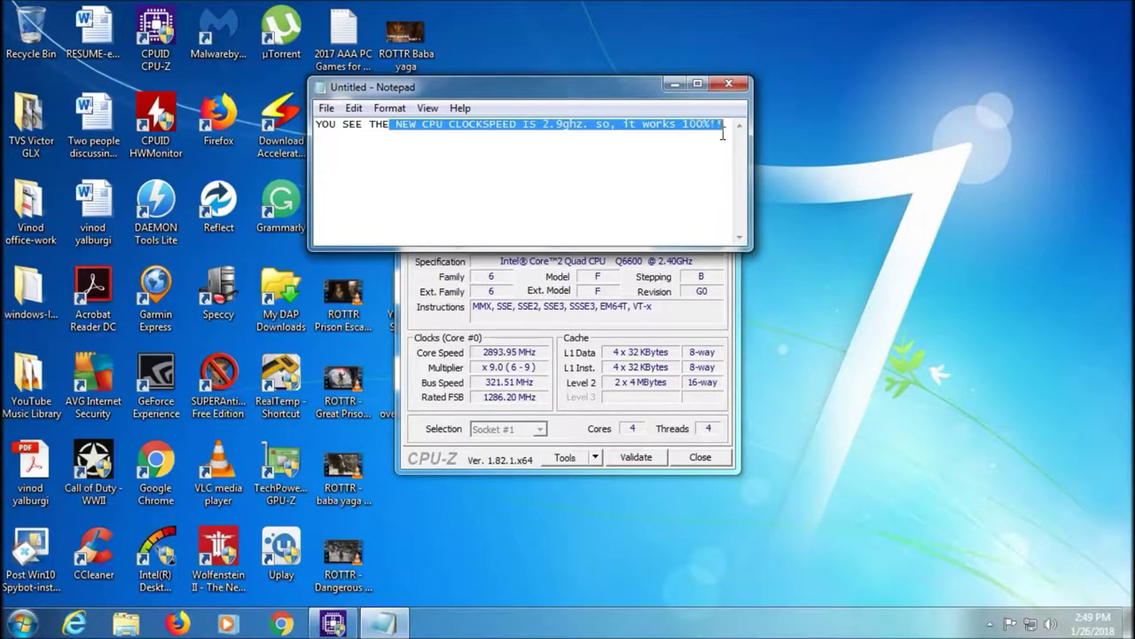
pyautogui.click(699, 169)
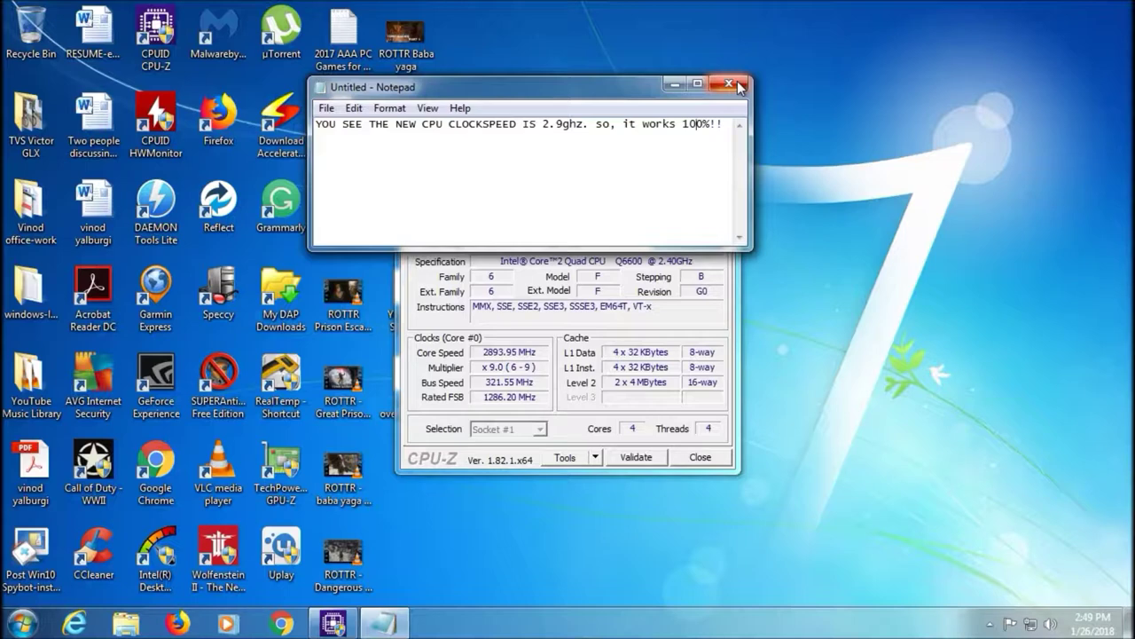
pyautogui.click(737, 84)
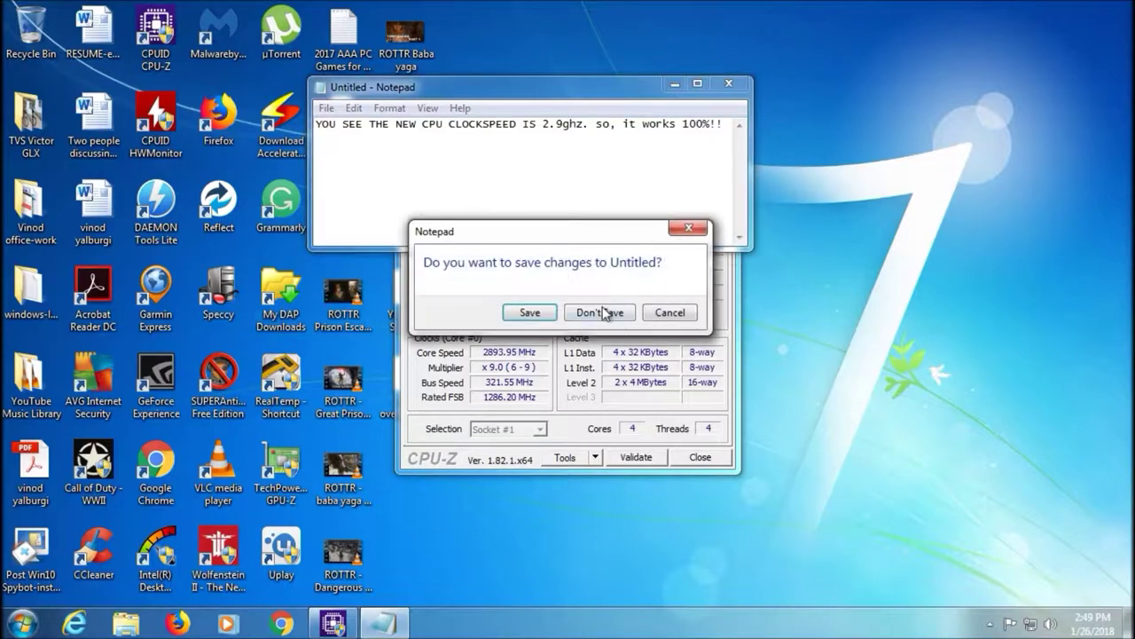
pyautogui.click(603, 312)
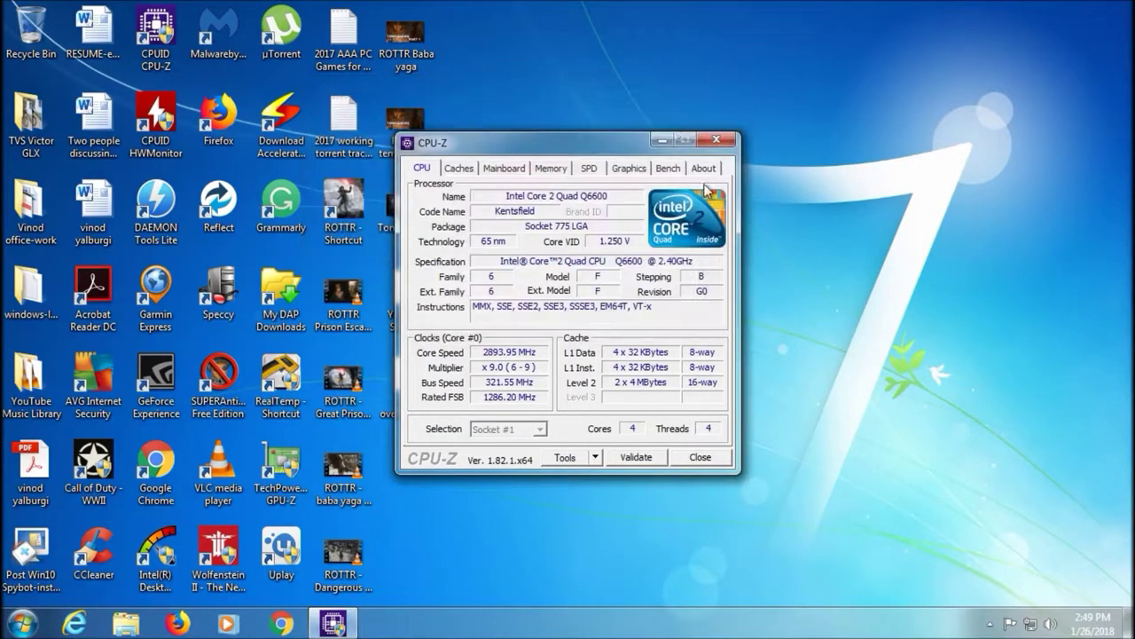
# Close CPU-Z, check RealTemp's 321.90 MHz bus and 44–50°C cores, then exit RealTemp
pyautogui.click(700, 461)
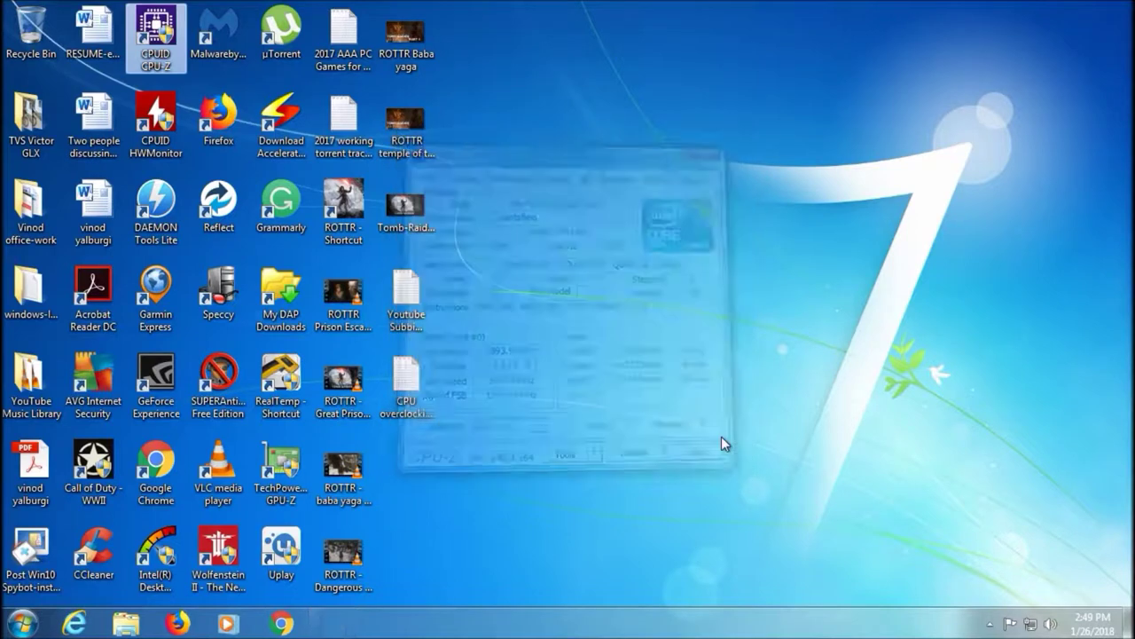
pyautogui.doubleClick(280, 377)
pyautogui.click(641, 346)
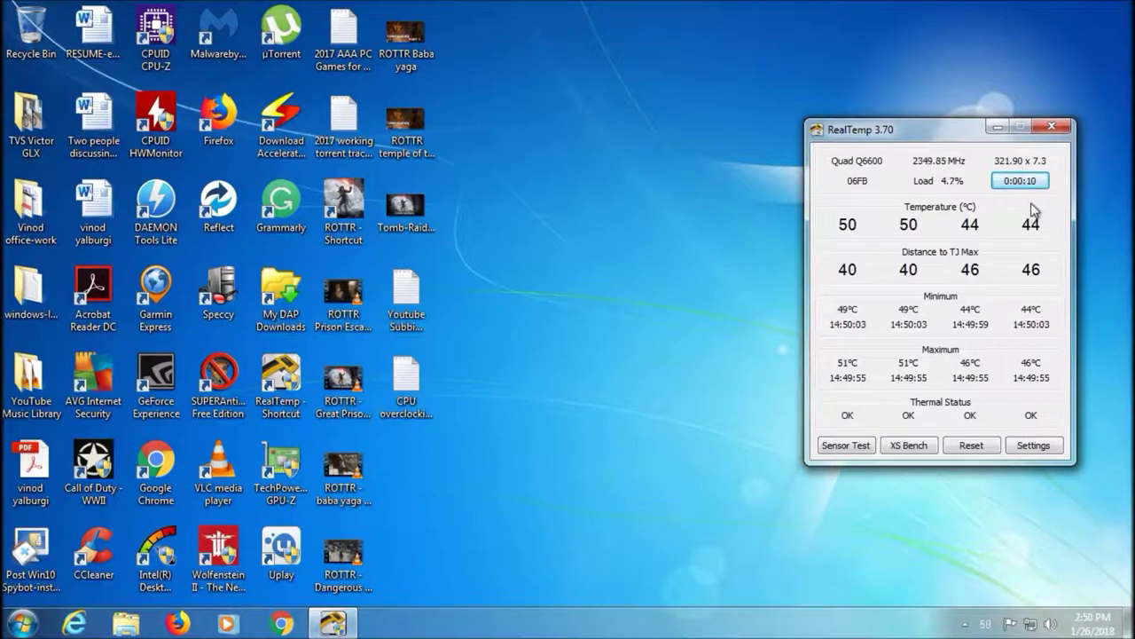
pyautogui.click(1053, 129)
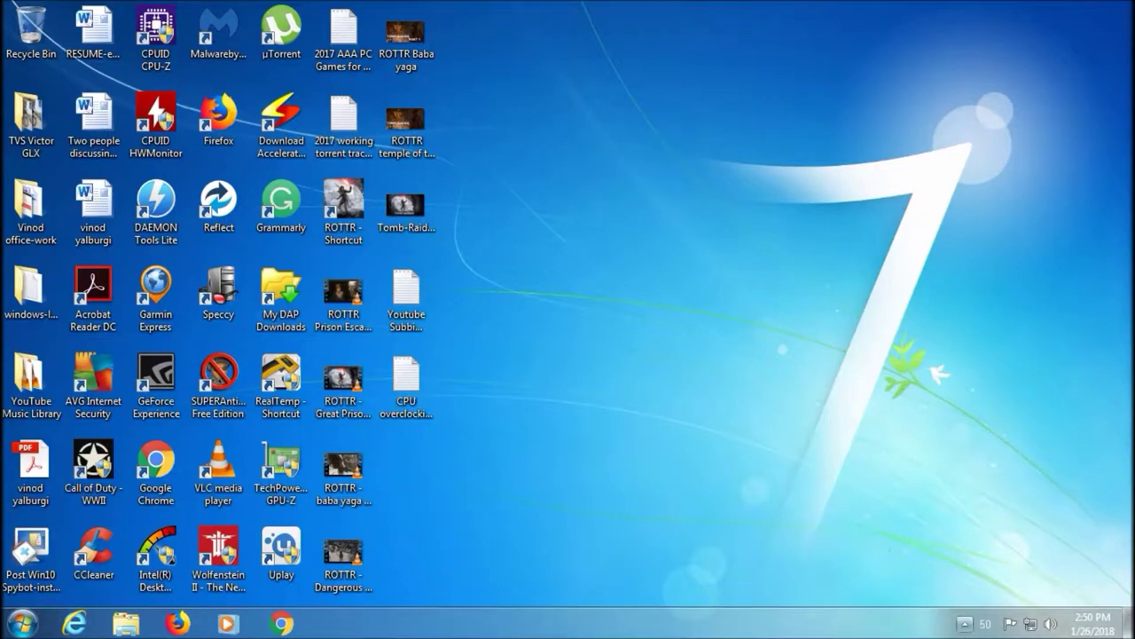
pyautogui.rightClick(985, 623)
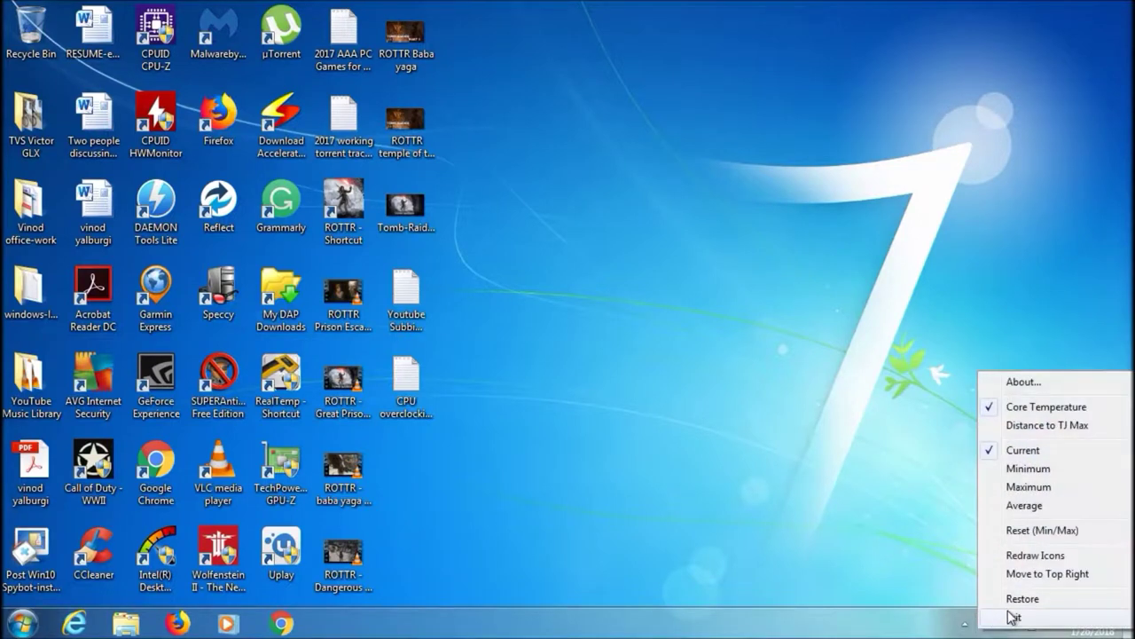
pyautogui.click(1011, 617)
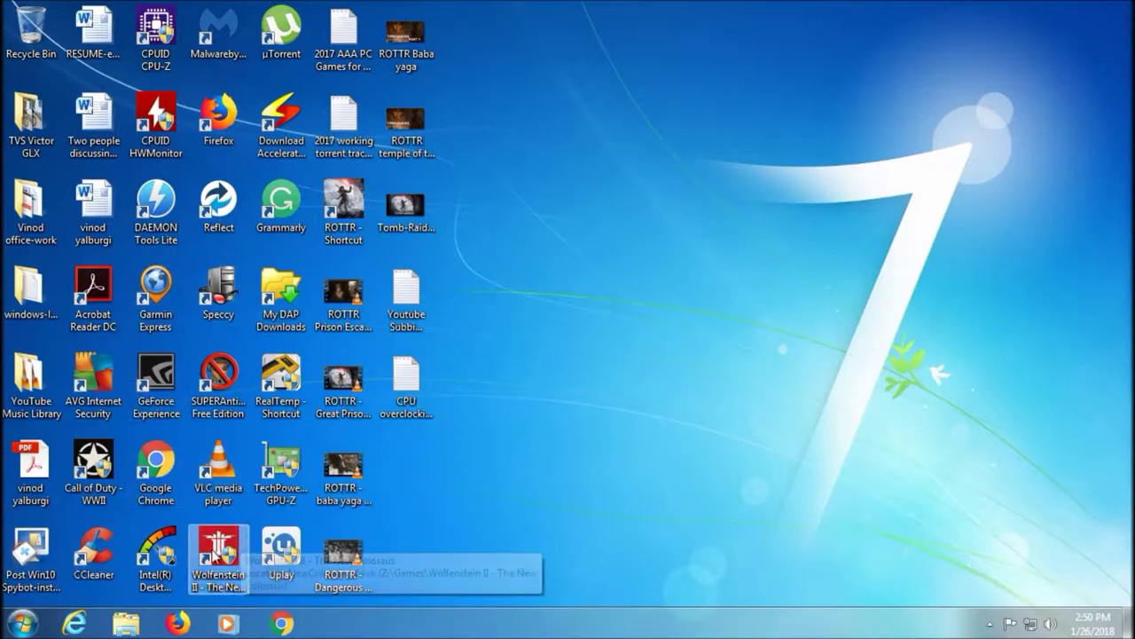
# Launch HWMonitor as administrator, showing Q6600 clocks up to 2897 MHz, then open Notepad
pyautogui.doubleClick(164, 153)
pyautogui.click(661, 350)
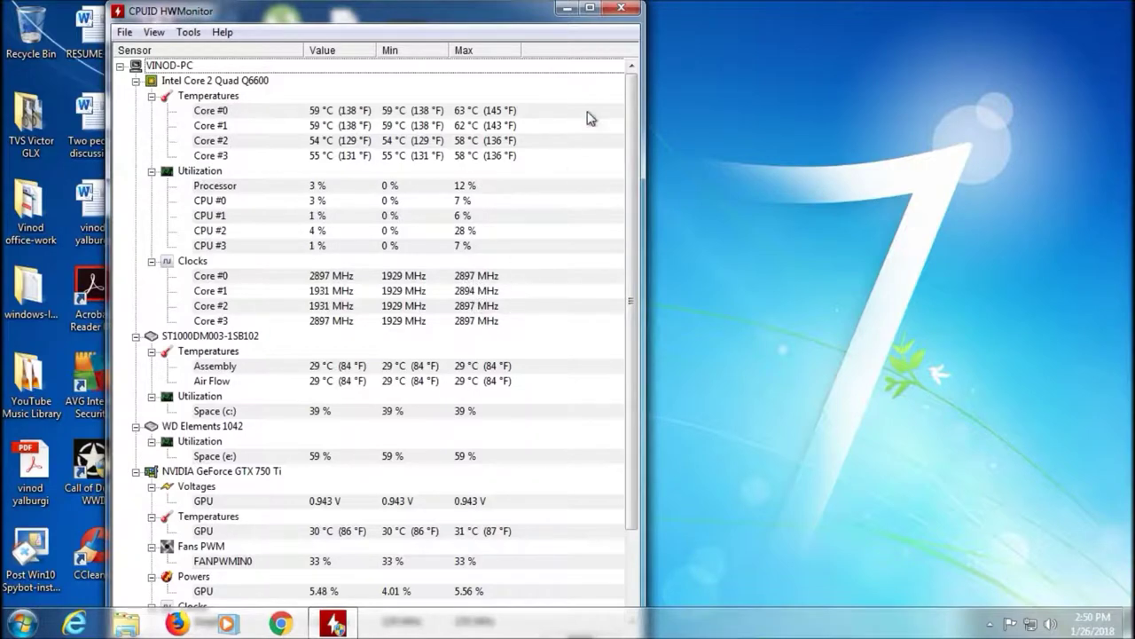
pyautogui.click(23, 624)
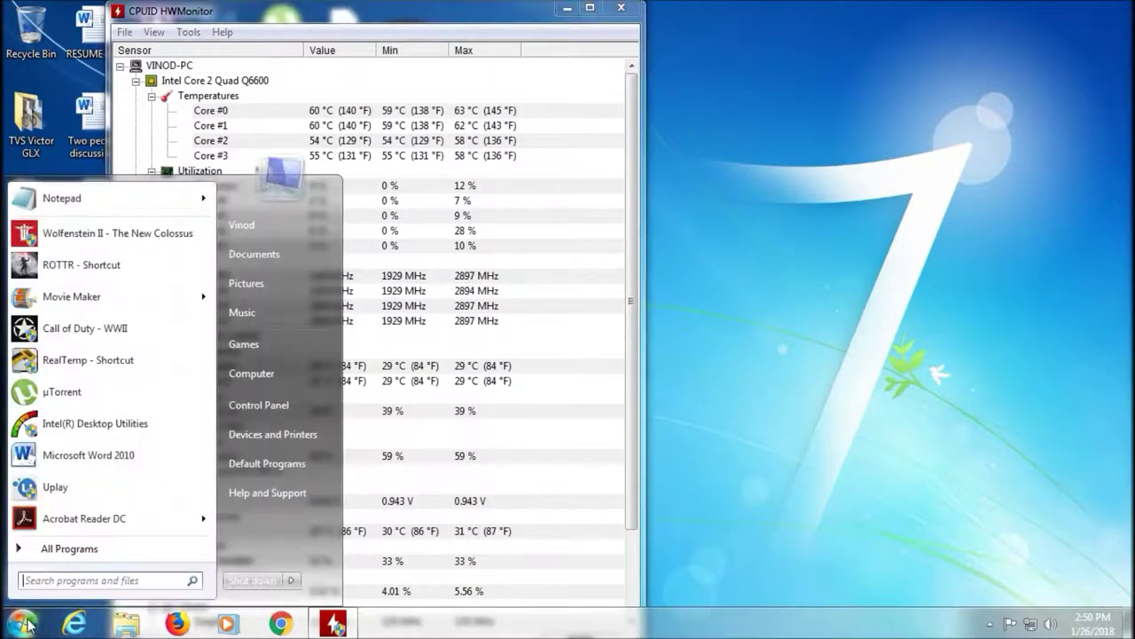
pyautogui.click(102, 195)
# Move Notepad beside the sensor readings and type 'YOU CAN SEE ALL FOUR CORES OF MY CORE 2 QUAD RUNNING AT 2.9gH', fixing typos
pyautogui.moveTo(592, 85); pyautogui.dragTo(723, 72)
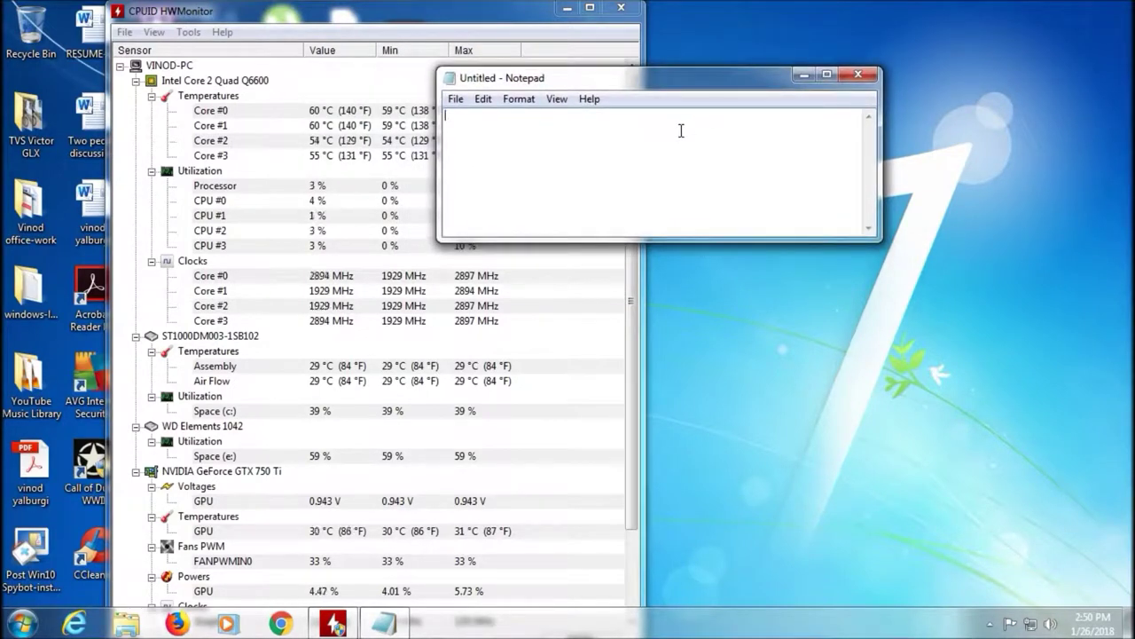
pyautogui.write('YOU CAN')
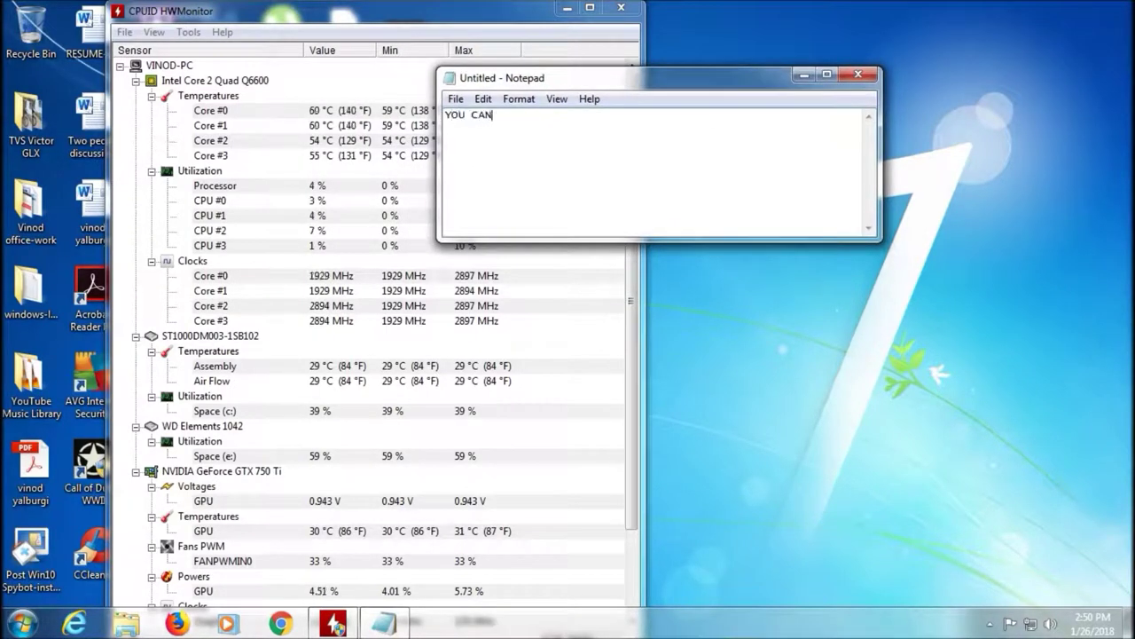
pyautogui.write(' SEE ALL FOUR CORES OF MTY')
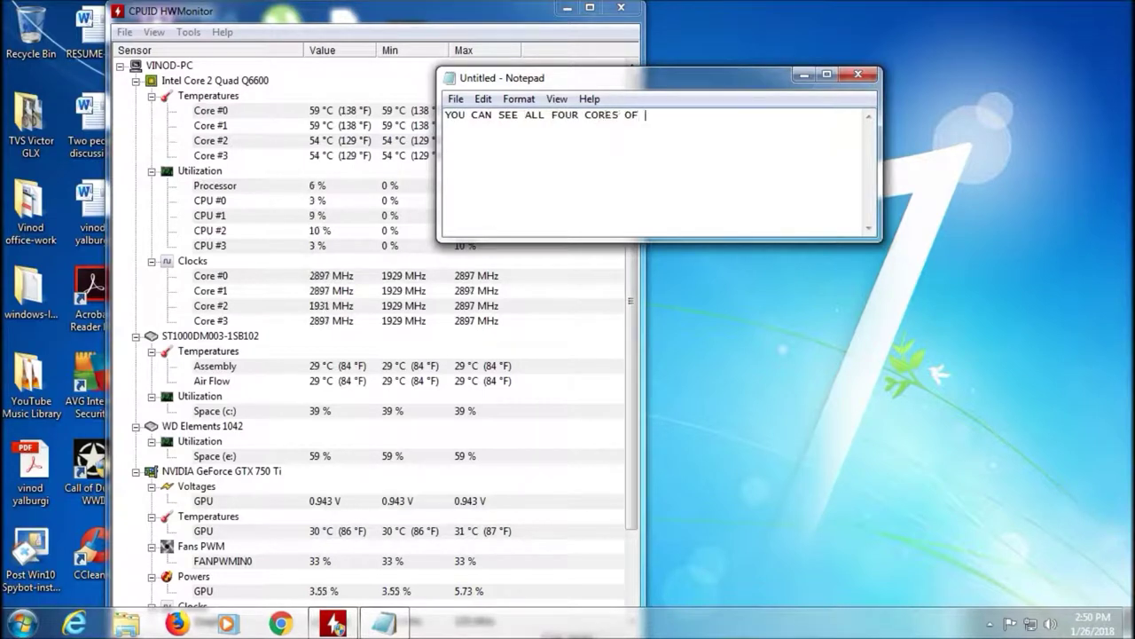
pyautogui.press('BackSpace')
pyautogui.press('BackSpace')
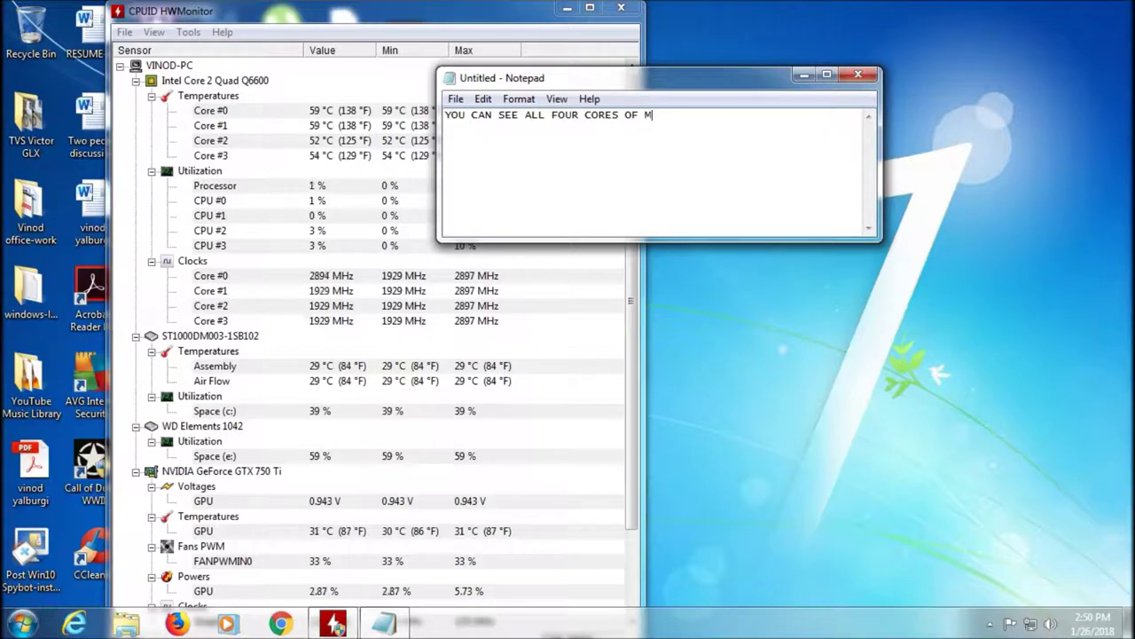
pyautogui.write('Y CORE ')
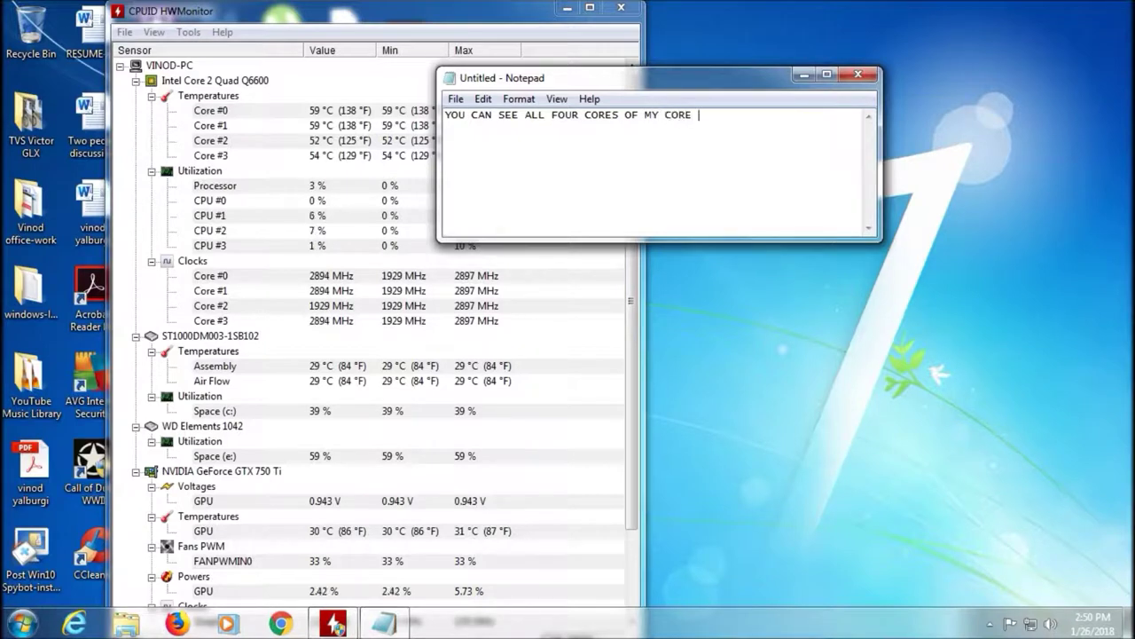
pyautogui.write('2 QUAD RUNNING')
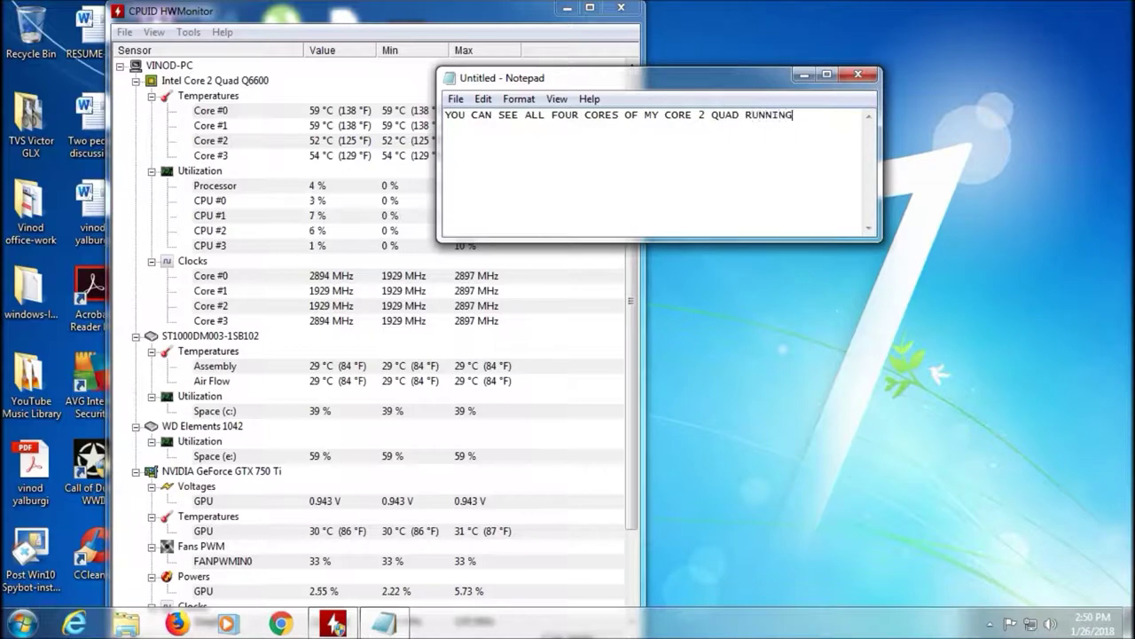
pyautogui.write(' AT 2.9gHZ')
pyautogui.press('BackSpace')
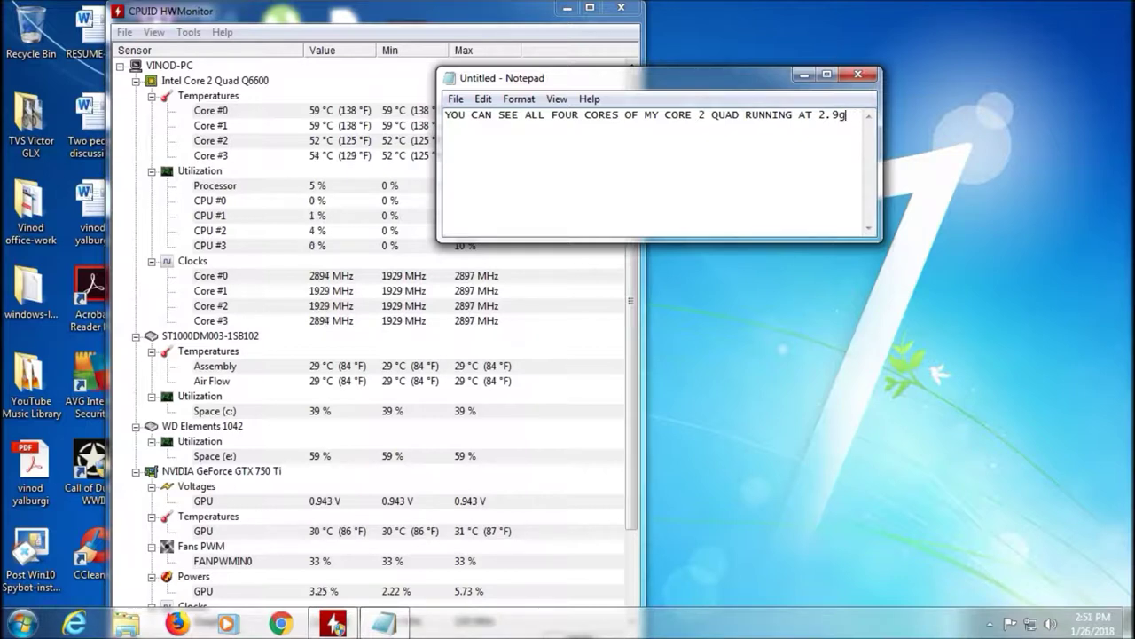
# Add the lines 'I HOPE U ENJOYED MY VIDEO..', the like/share/subscribe request, and the 'WE'LL BRING YOU…' line ending 'FINGERTIPS!1'
pyautogui.press('Return')
pyautogui.write('I HOPE U ENJOYED MY VIDEO')
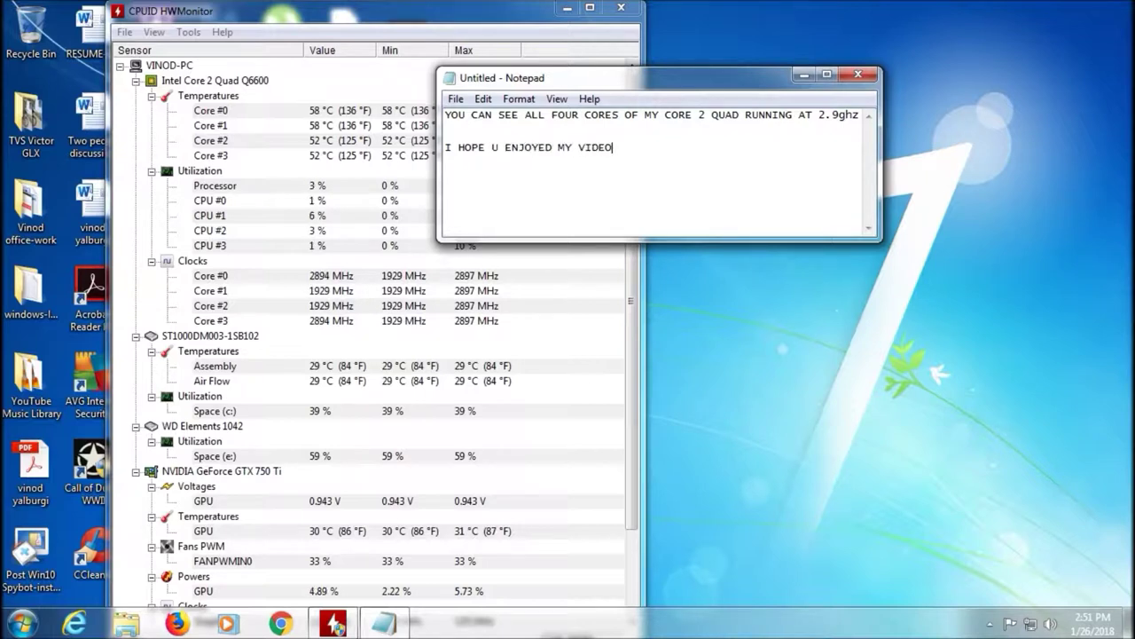
pyautogui.write('...')
pyautogui.press('Return')
pyautogui.write('HIT LIKE, SHARE AND ')
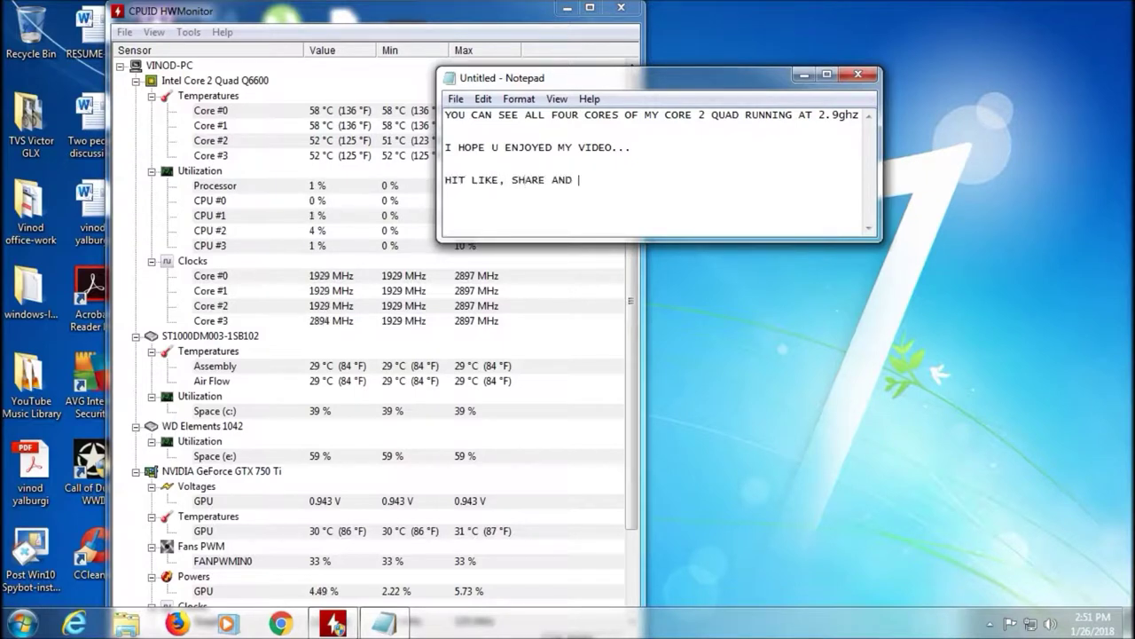
pyautogui.write('SUBSCRIBE')
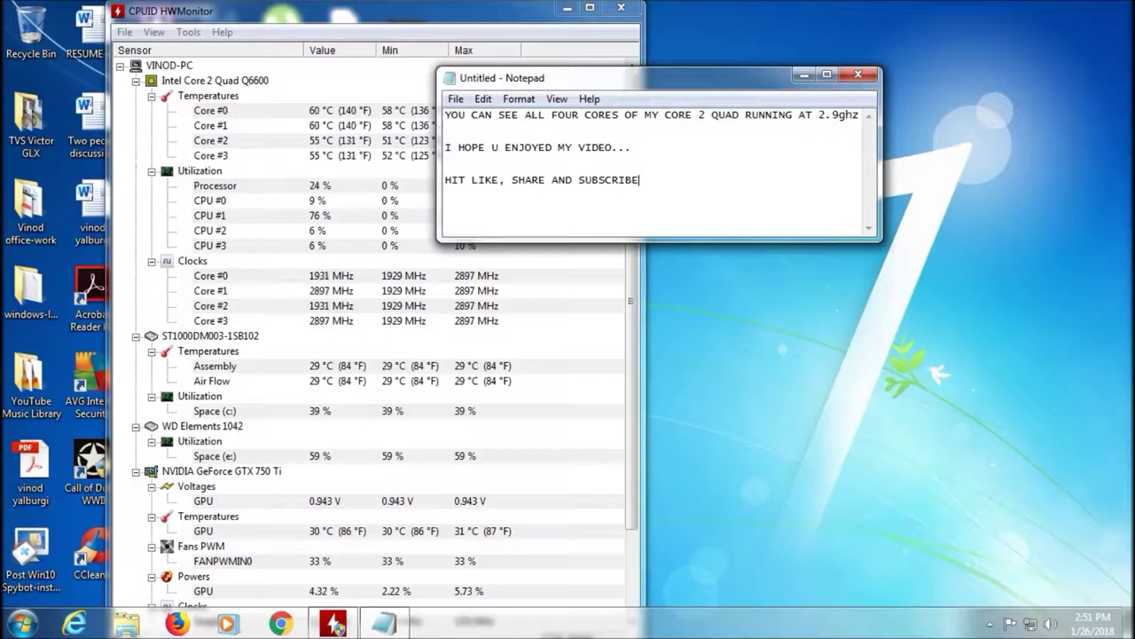
pyautogui.write(' TO SUPPOR')
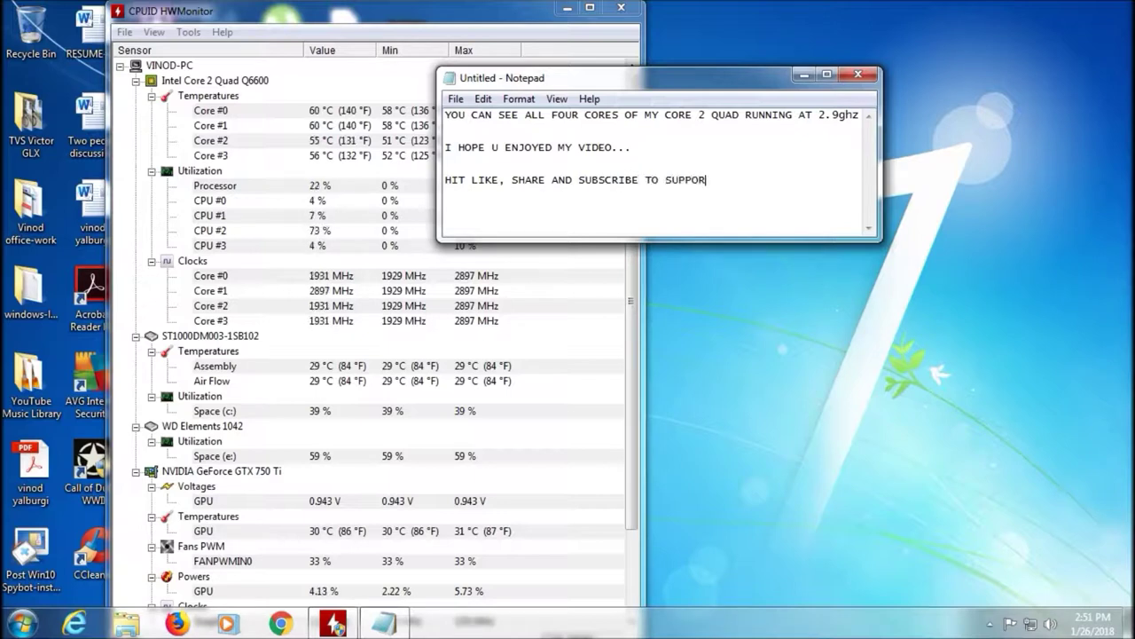
pyautogui.write('T US')
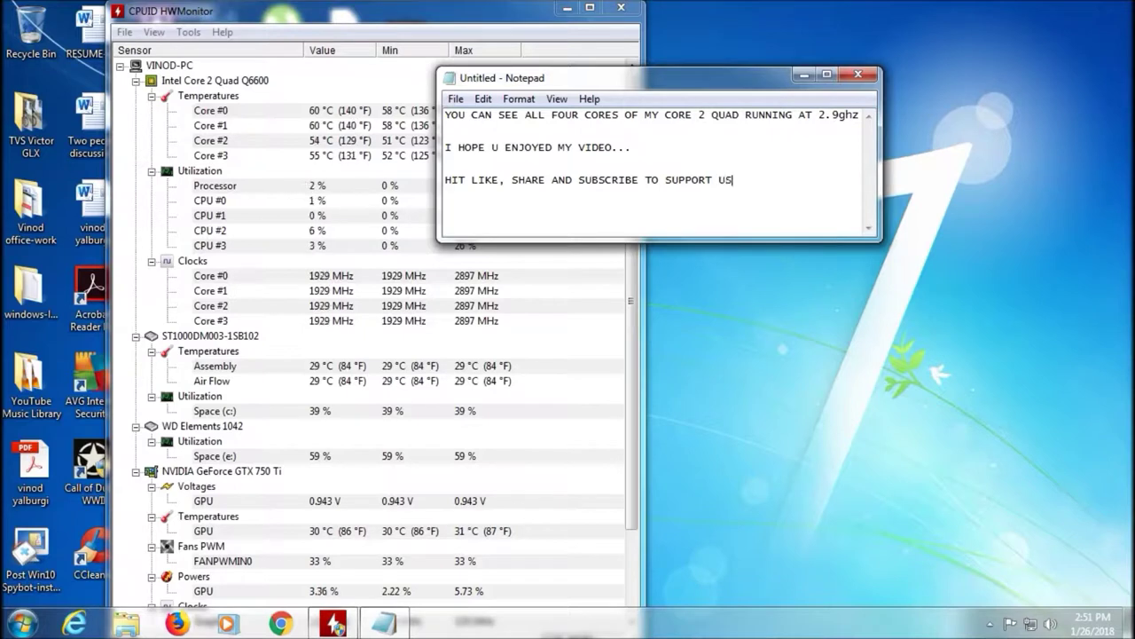
pyautogui.write(". WE'LL")
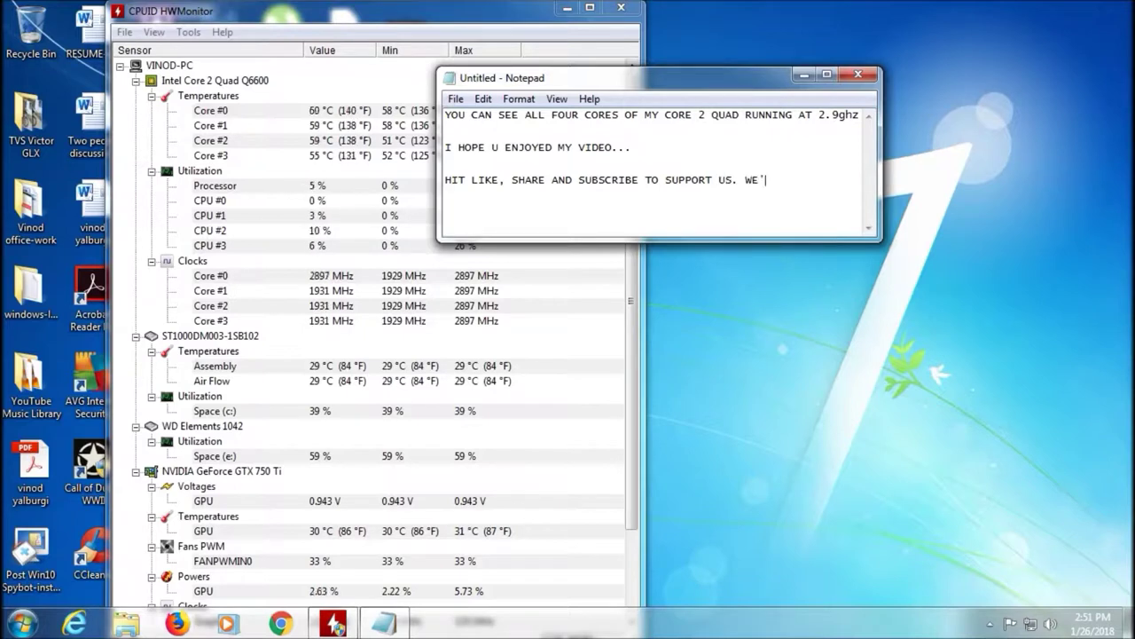
pyautogui.write(' BRING YOU')
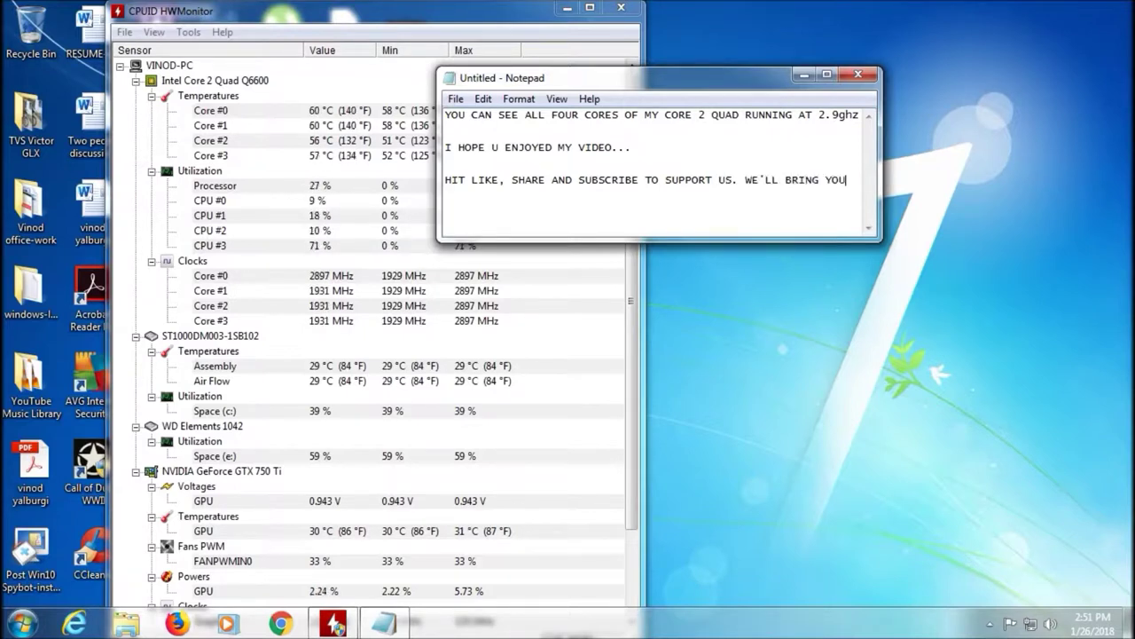
pyautogui.write(' MORE SUCH')
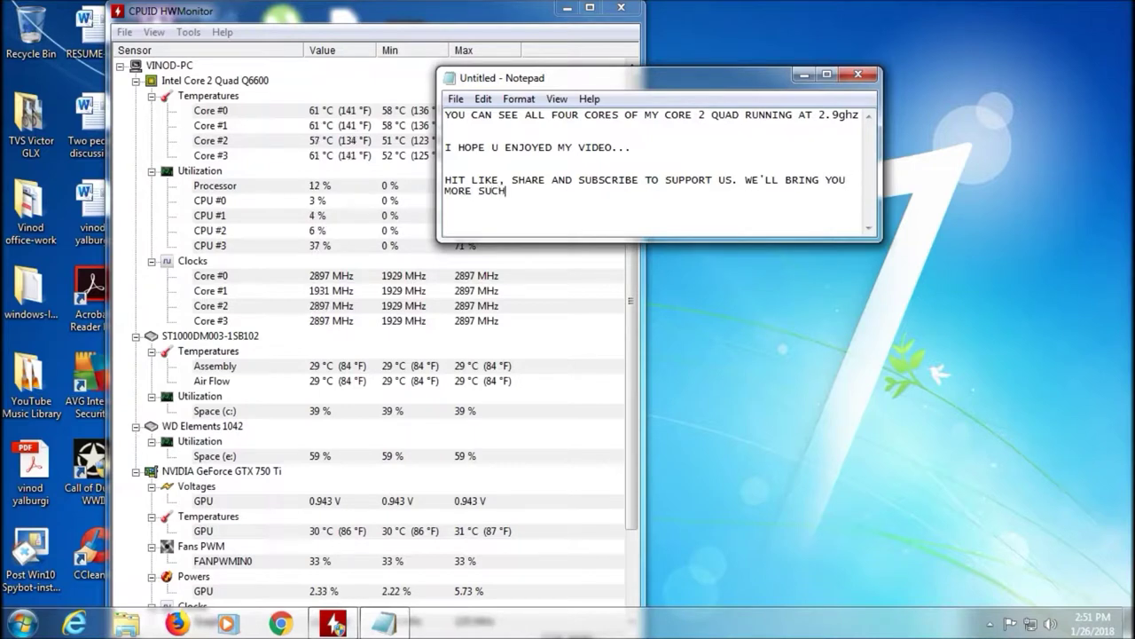
pyautogui.write(' TIPS AND ')
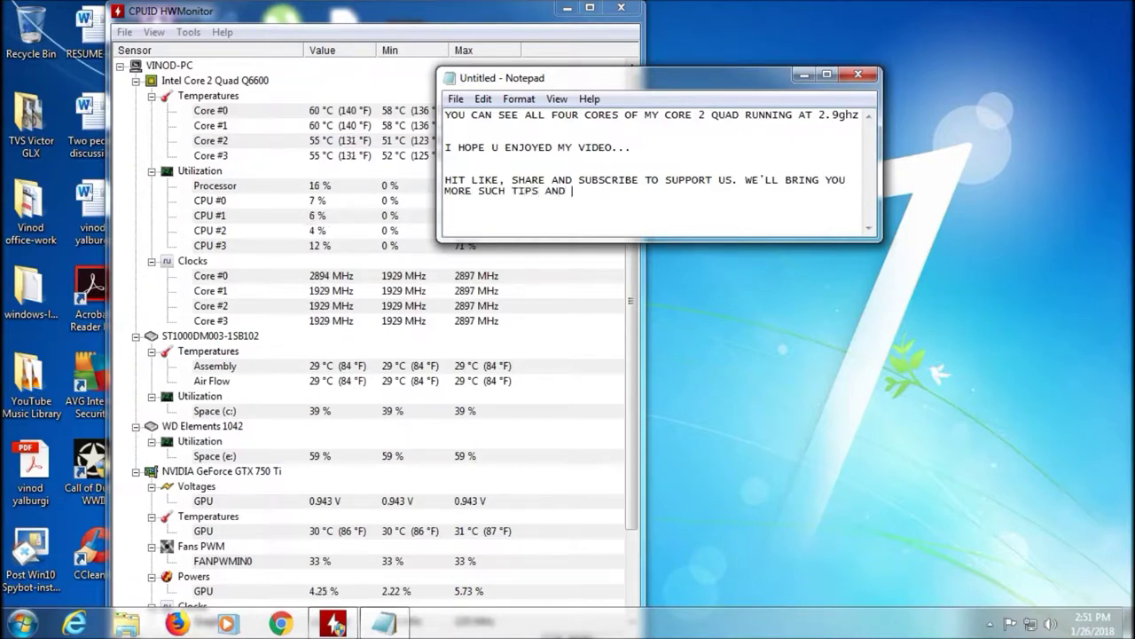
pyautogui.write('TRICKS AT YOUR FINGERTIPS')
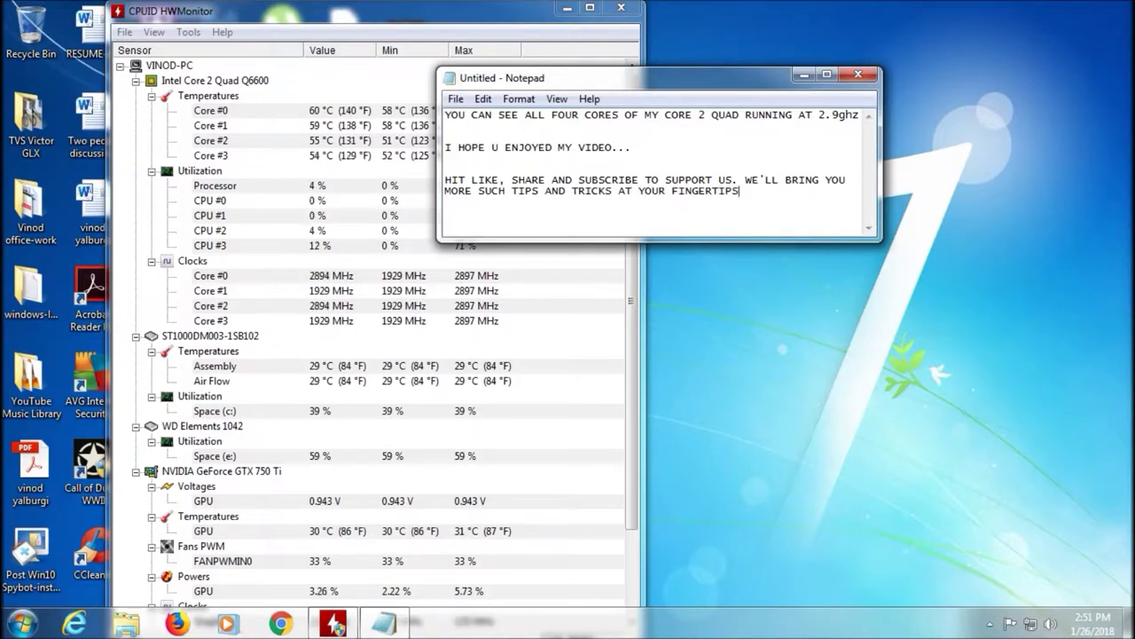
pyautogui.click(747, 181)
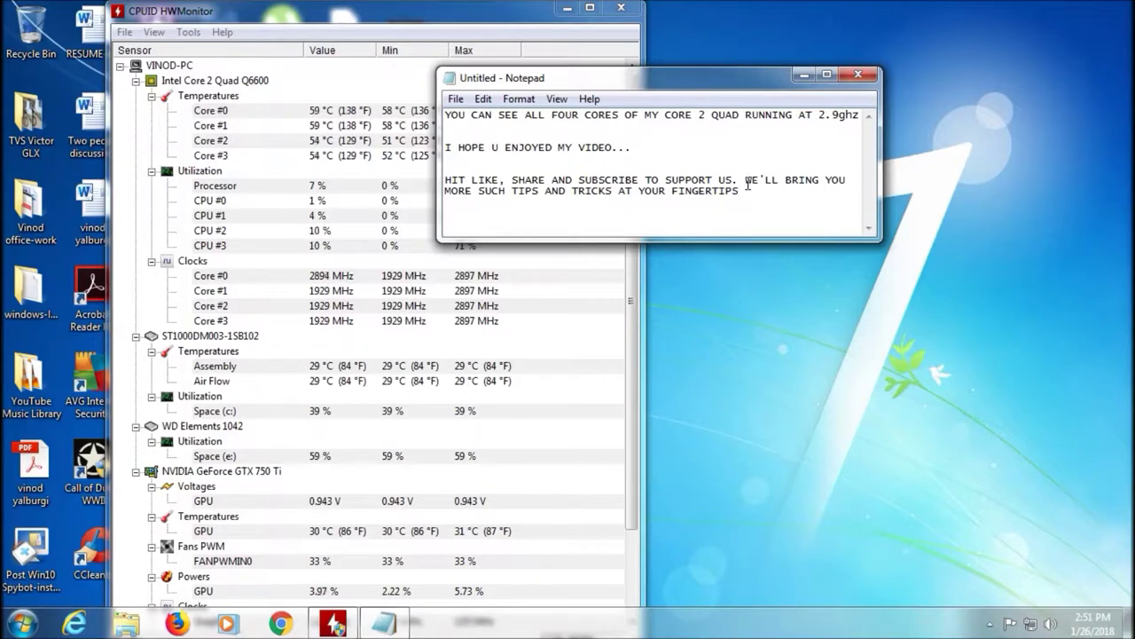
pyautogui.press('Return')
pyautogui.press('Return')
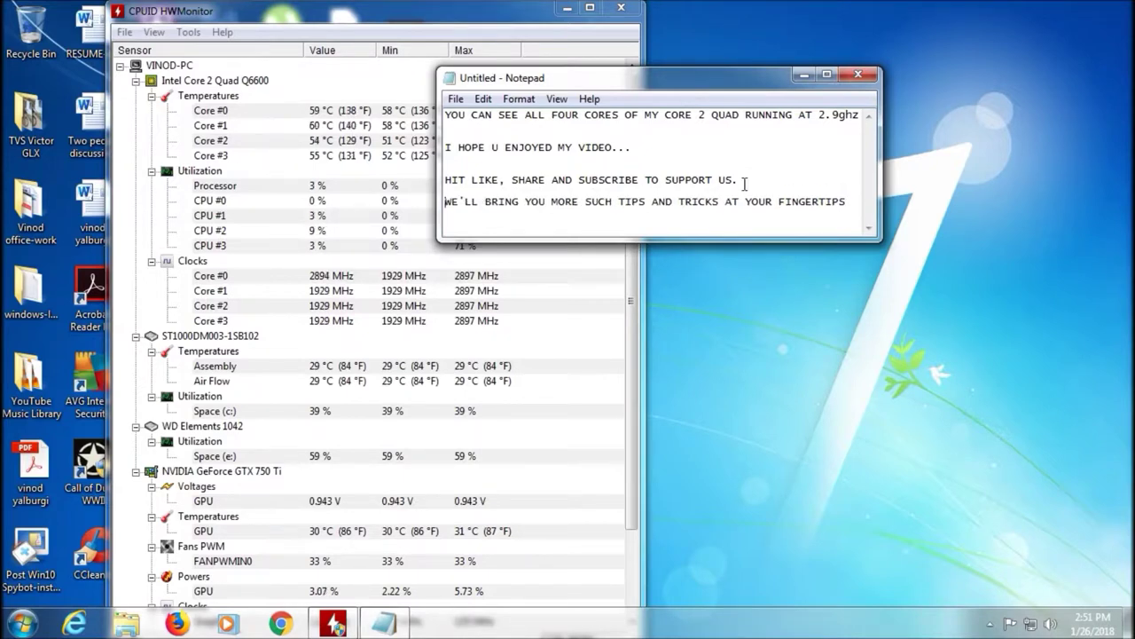
pyautogui.click(856, 201)
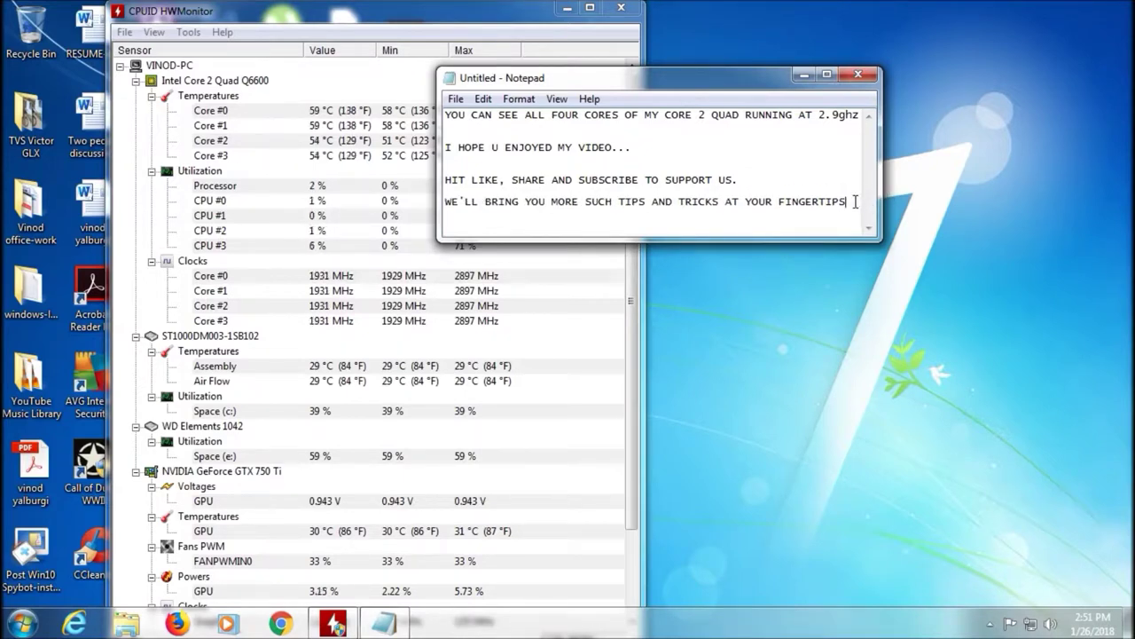
pyautogui.write('!1')
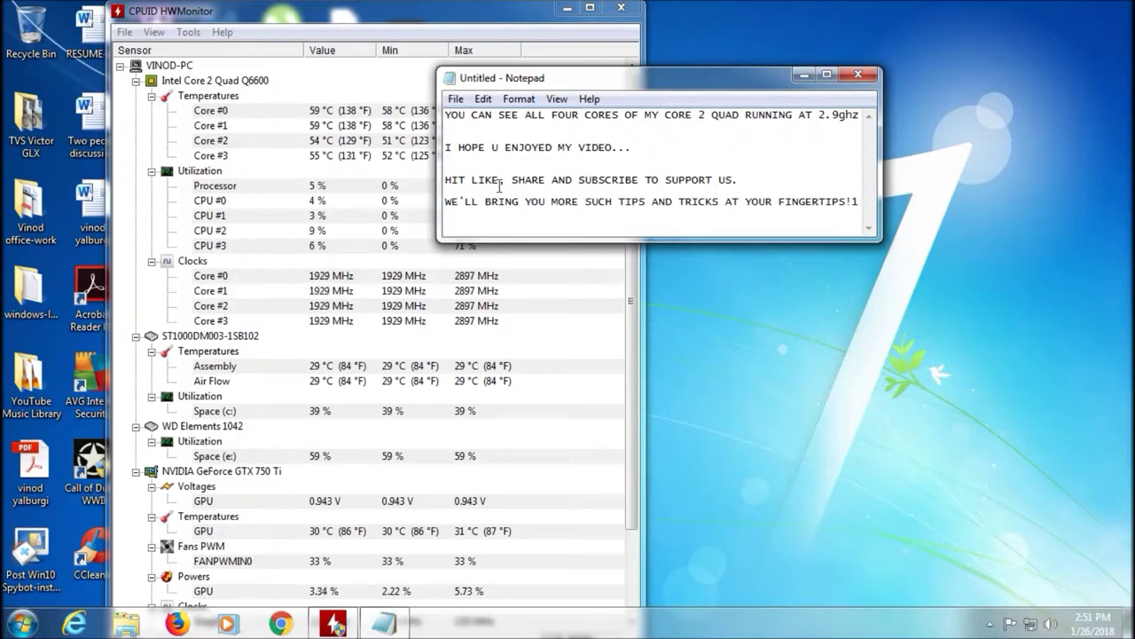
# Close Notepad without saving the message, then close HWMonitor
pyautogui.click(858, 74)
pyautogui.click(621, 310)
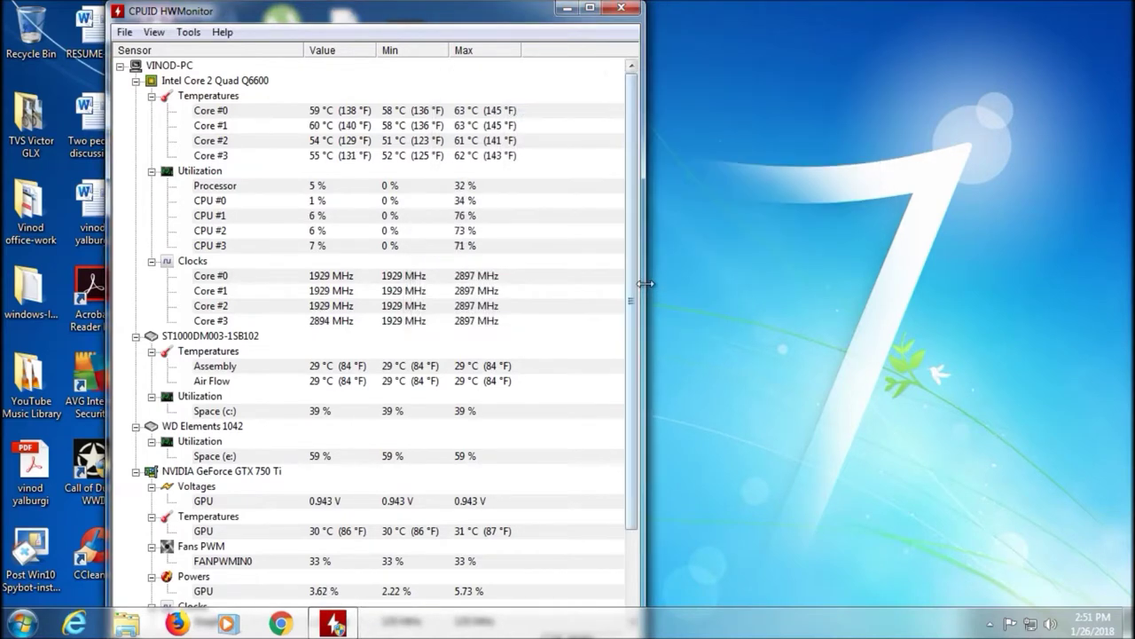
pyautogui.click(622, 9)
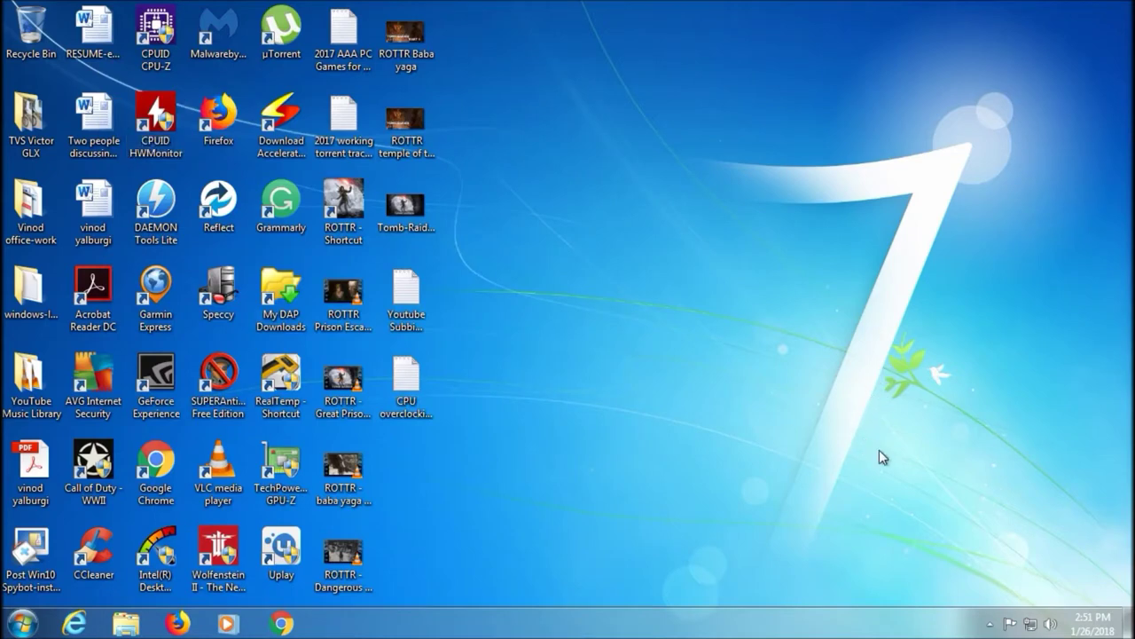